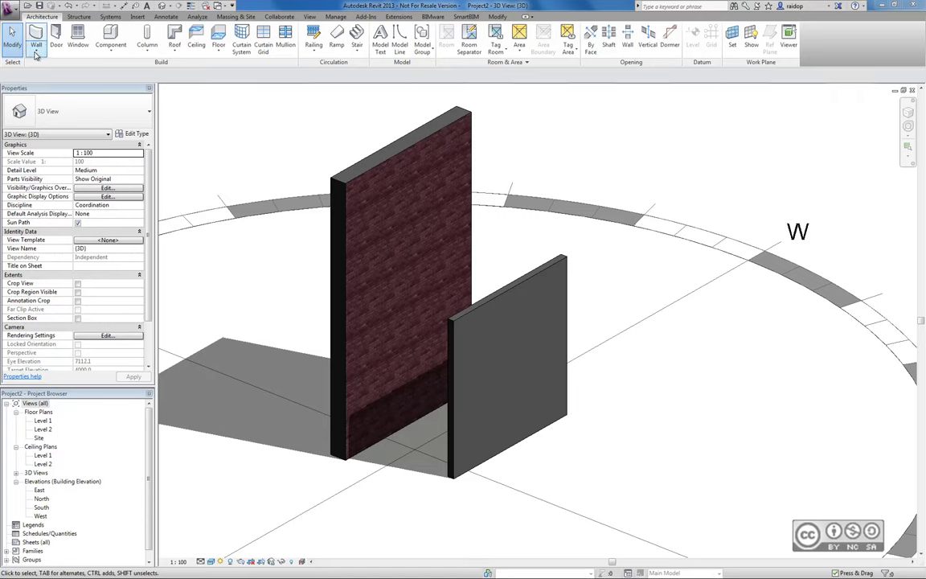
# Open the grey Generic - 200mm wall's type properties and scroll to its blank Analytical Properties
pyautogui.click(35, 51)
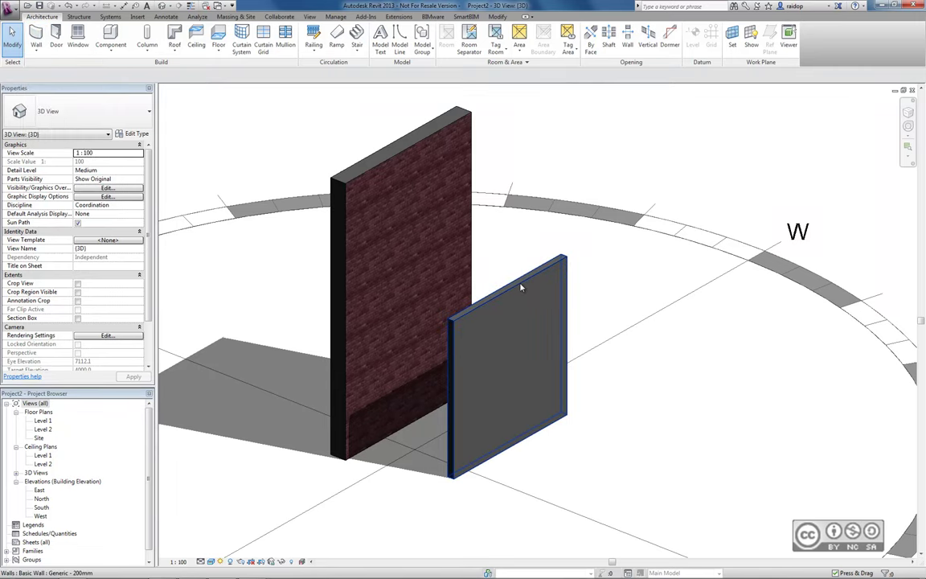
pyautogui.click(542, 288)
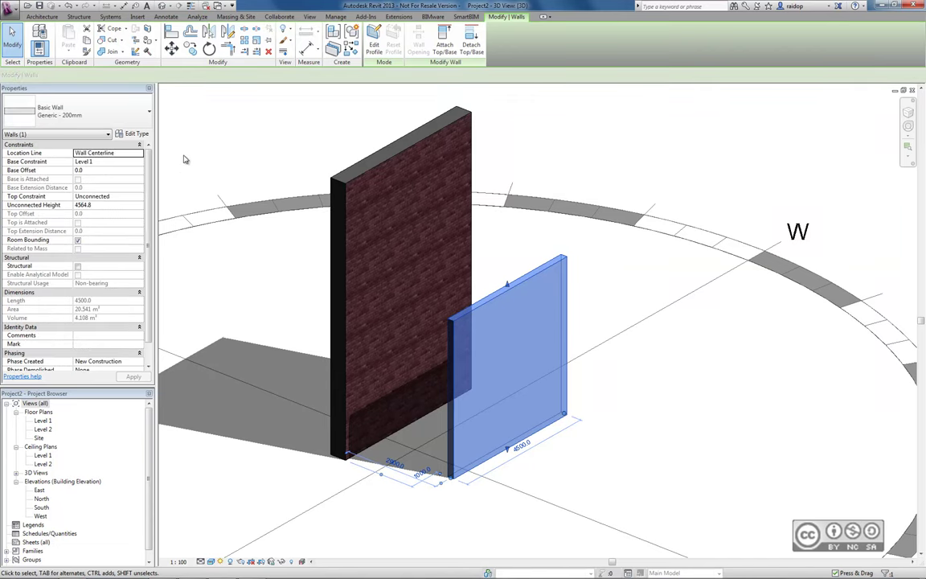
pyautogui.click(128, 134)
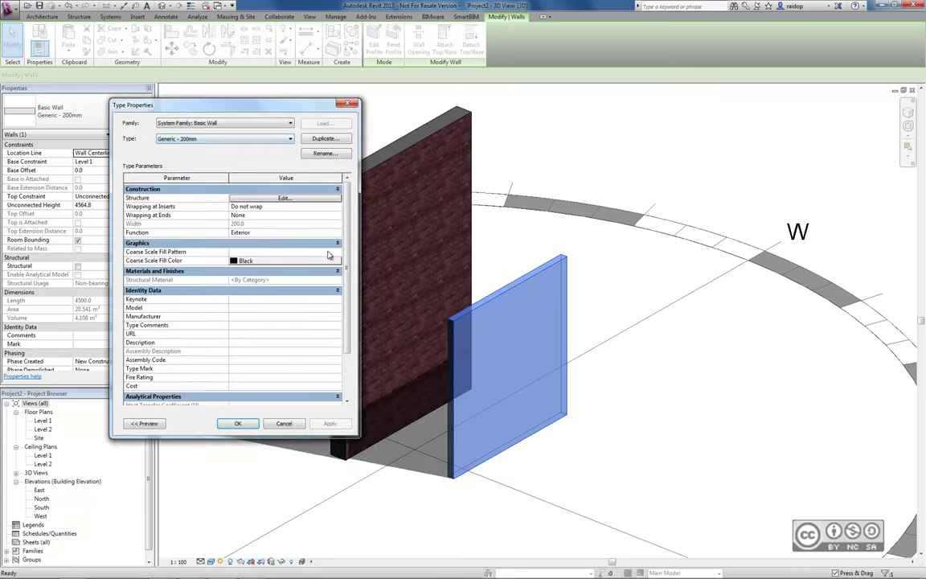
pyautogui.scroll(-2, 349, 261)
pyautogui.scroll(-2, 338, 306)
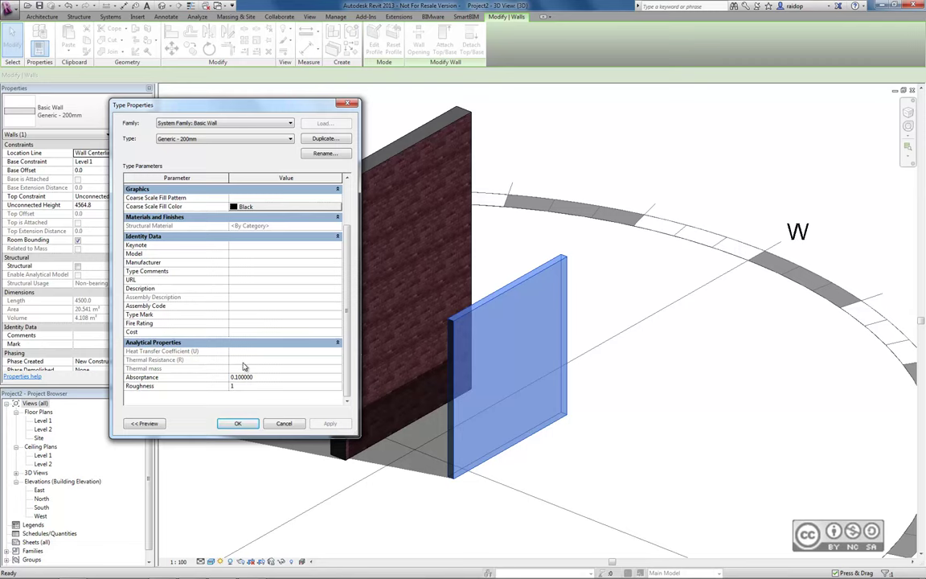
# Open the Exterior - Brick on CMU wall's type properties and review its 5.5498 thermal resistance
pyautogui.click(285, 425)
pyautogui.click(392, 175)
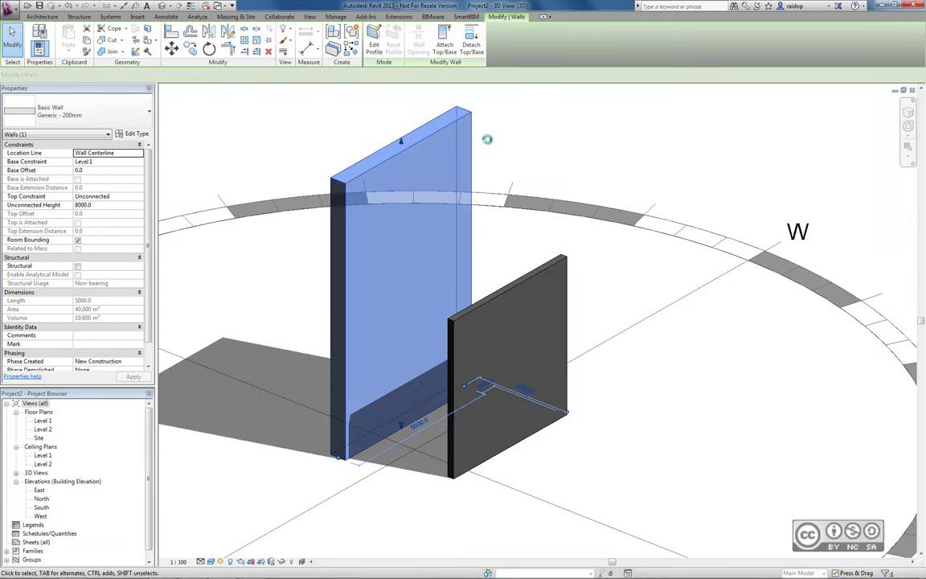
pyautogui.click(133, 134)
pyautogui.scroll(-2, 343, 284)
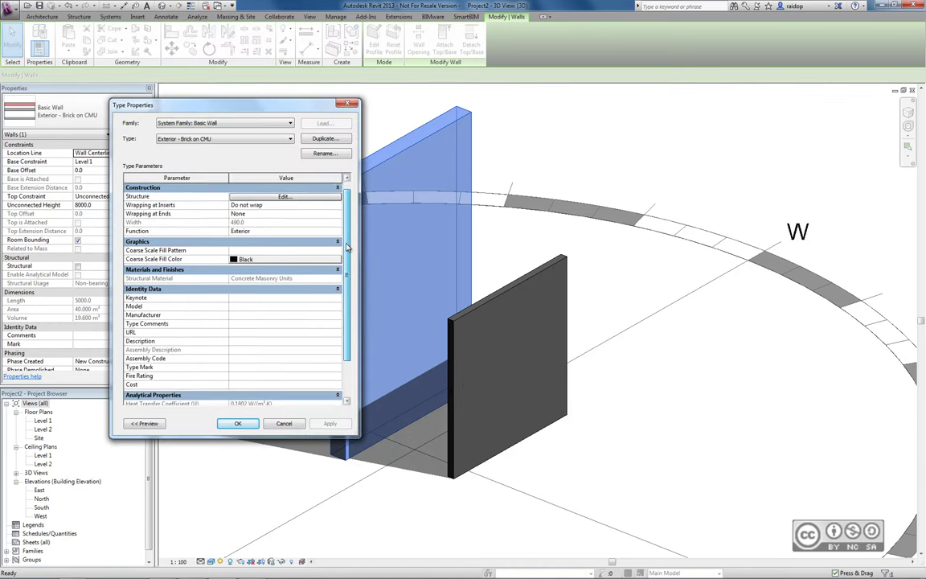
pyautogui.scroll(-3, 343, 284)
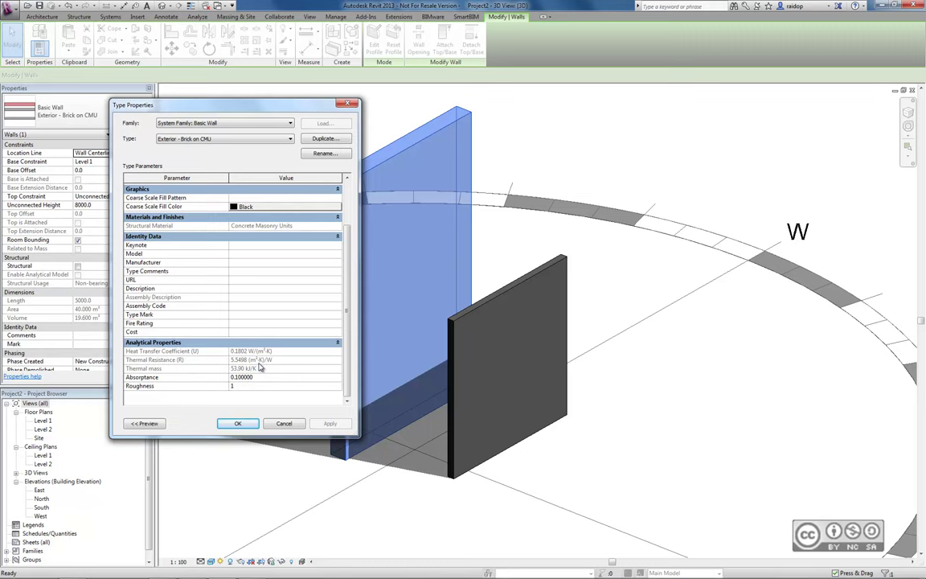
pyautogui.moveTo(348, 341); pyautogui.dragTo(352, 285)
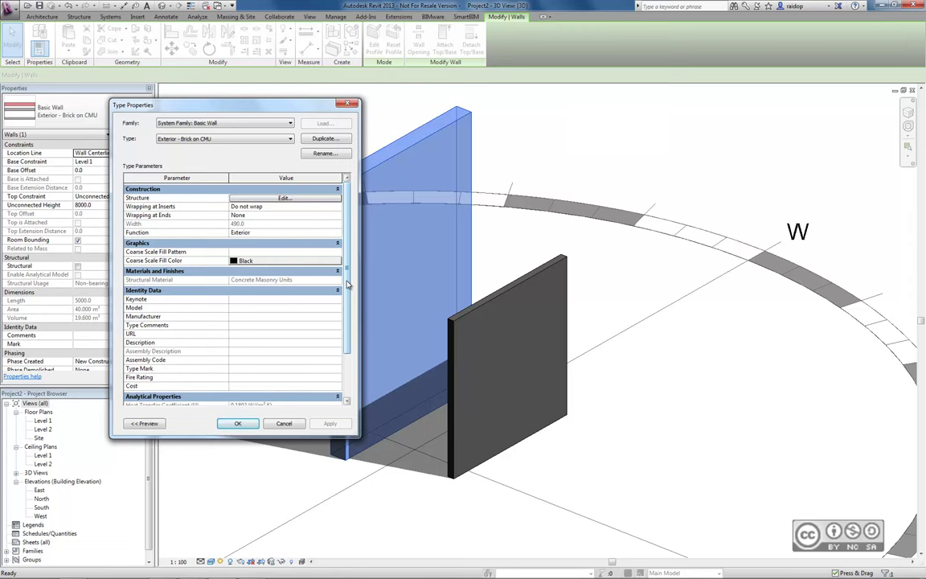
# Close the brick wall's type properties and open the Material Browser from the Manage tab
pyautogui.click(286, 423)
pyautogui.click(537, 147)
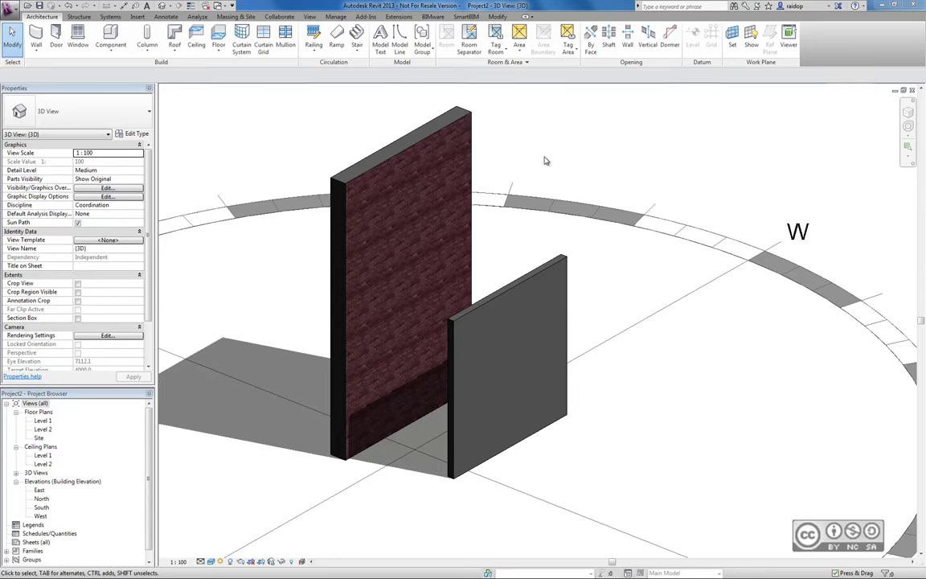
pyautogui.click(334, 17)
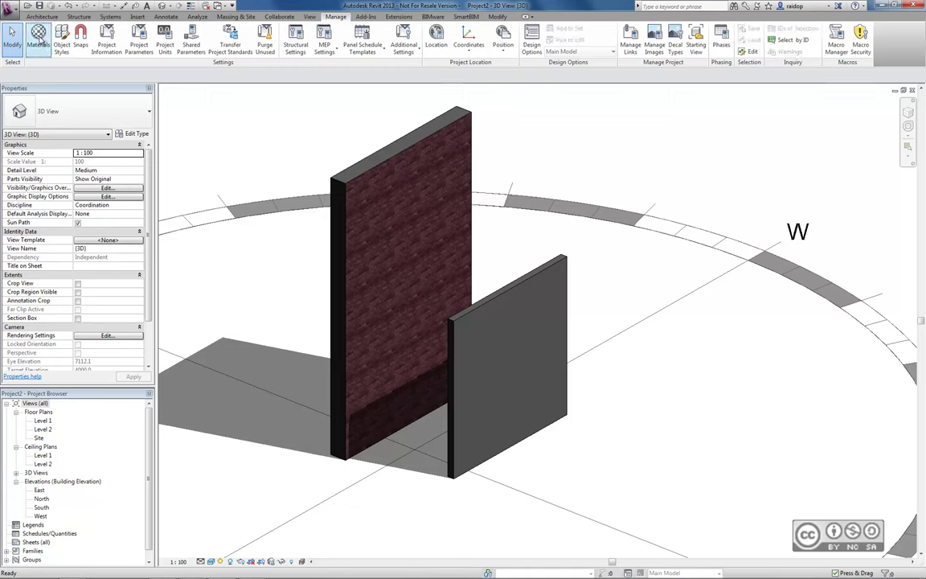
pyautogui.click(38, 37)
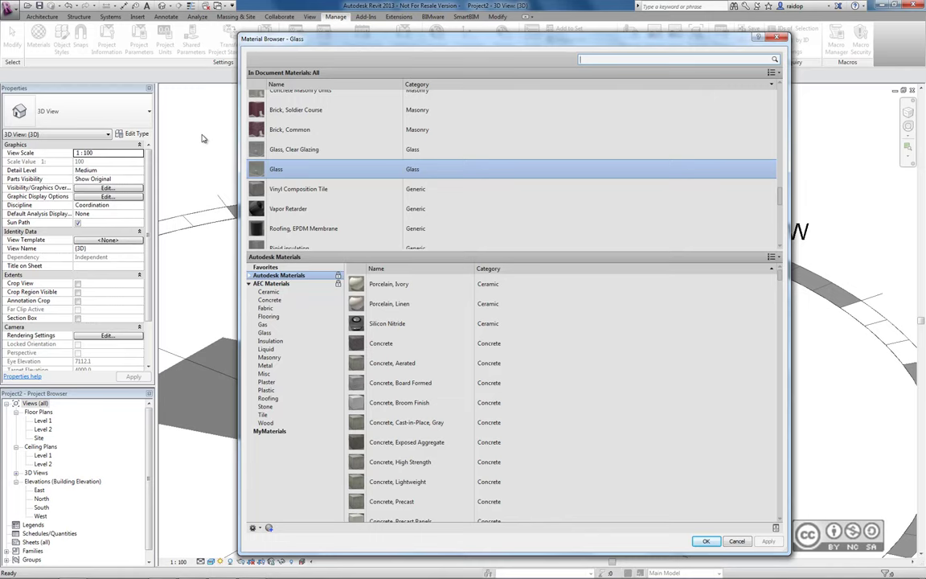
pyautogui.scroll(1, 361, 161)
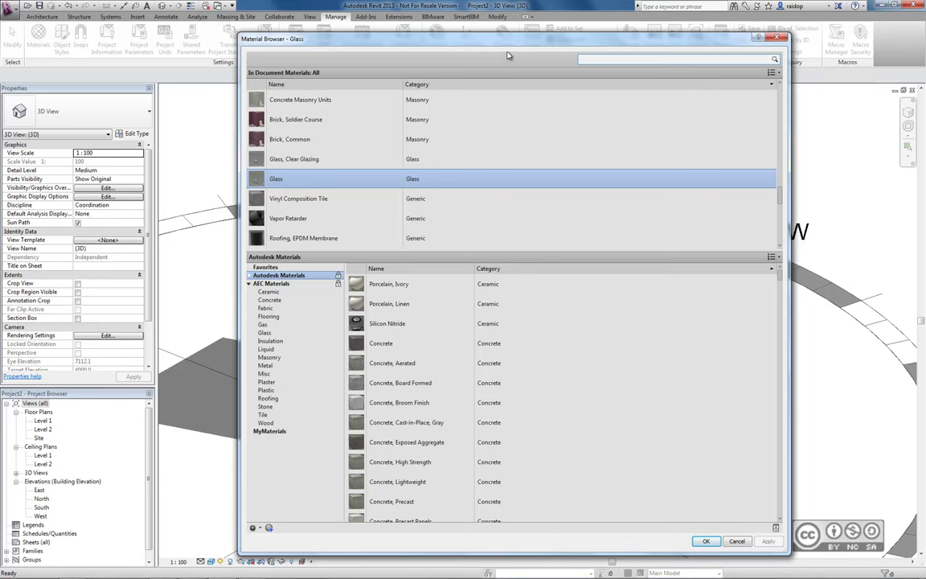
pyautogui.moveTo(474, 40); pyautogui.dragTo(243, 44)
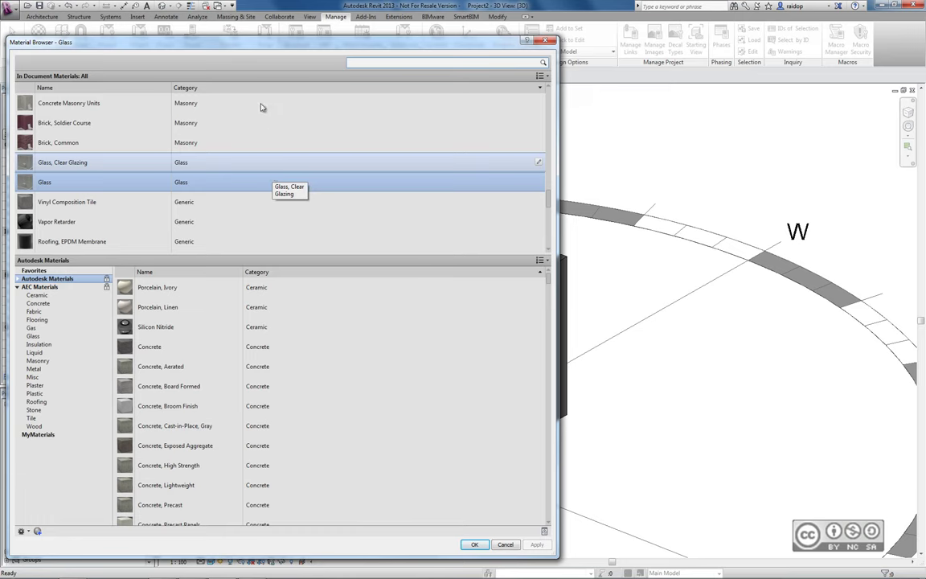
pyautogui.scroll(-1, 29, 250)
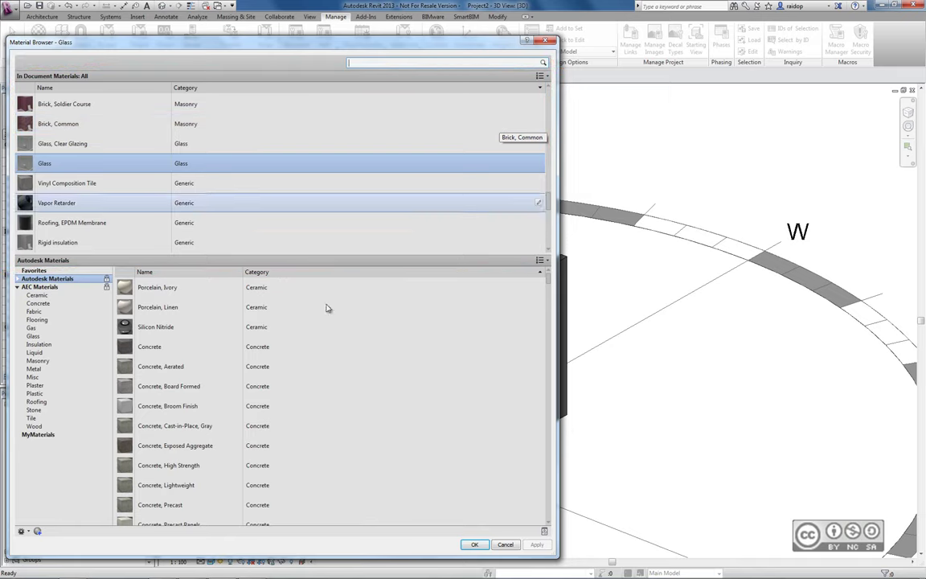
# List the AEC Materials Glass category in the library, including Glass Brick and Glass, Cast, Clear
pyautogui.click(17, 287)
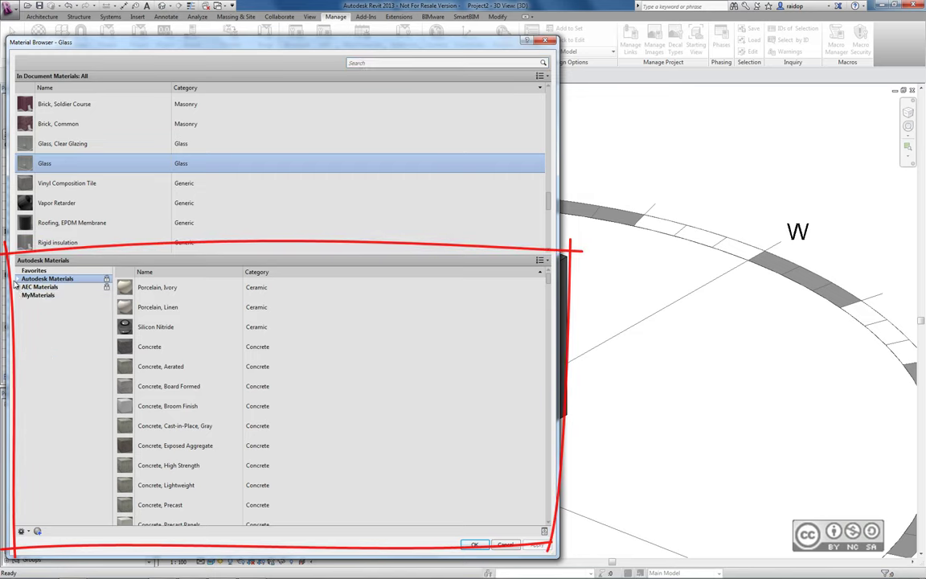
pyautogui.click(17, 279)
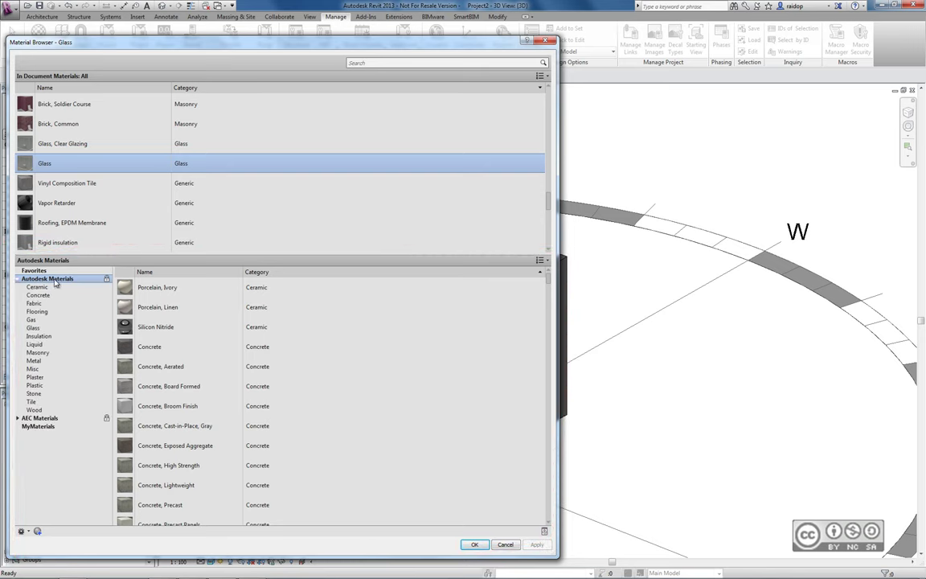
pyautogui.click(17, 279)
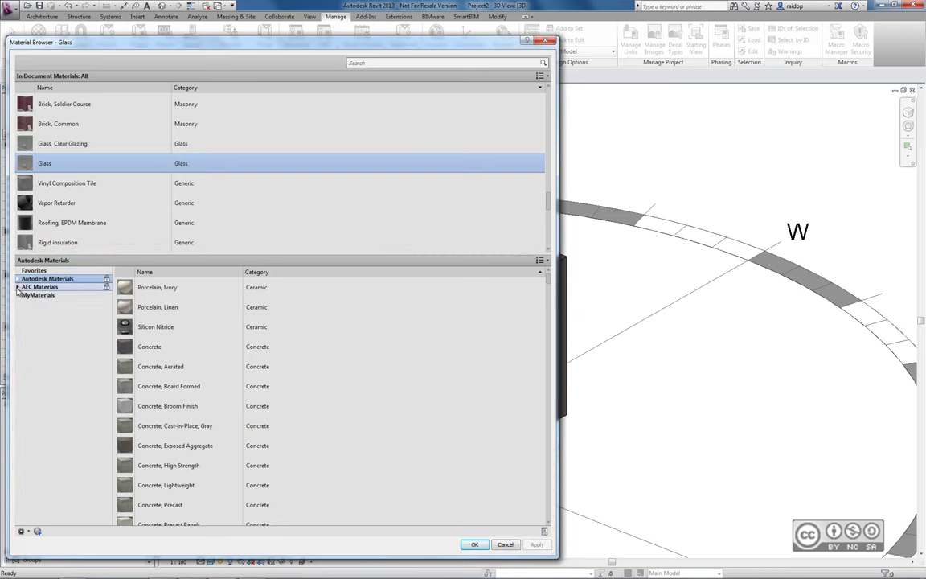
pyautogui.click(17, 286)
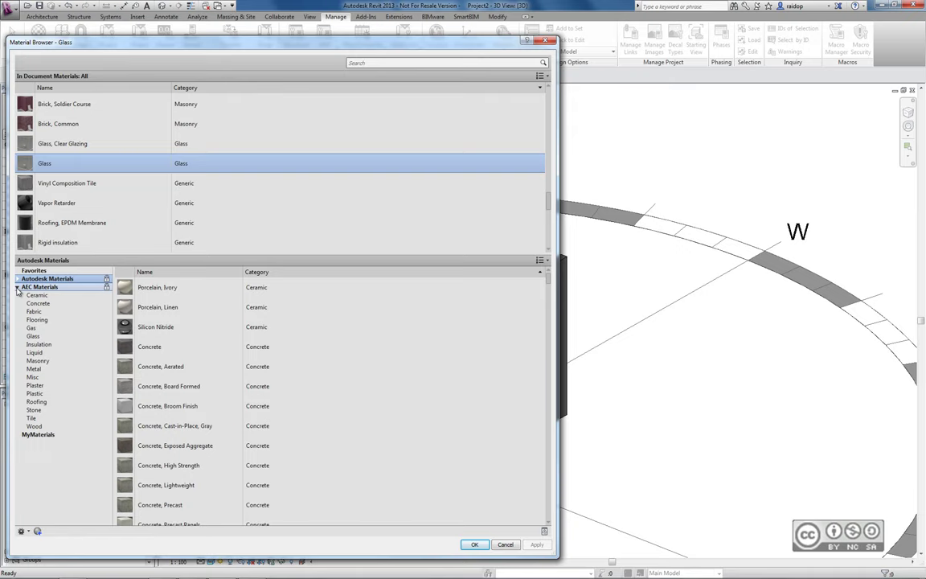
pyautogui.click(17, 287)
pyautogui.click(17, 286)
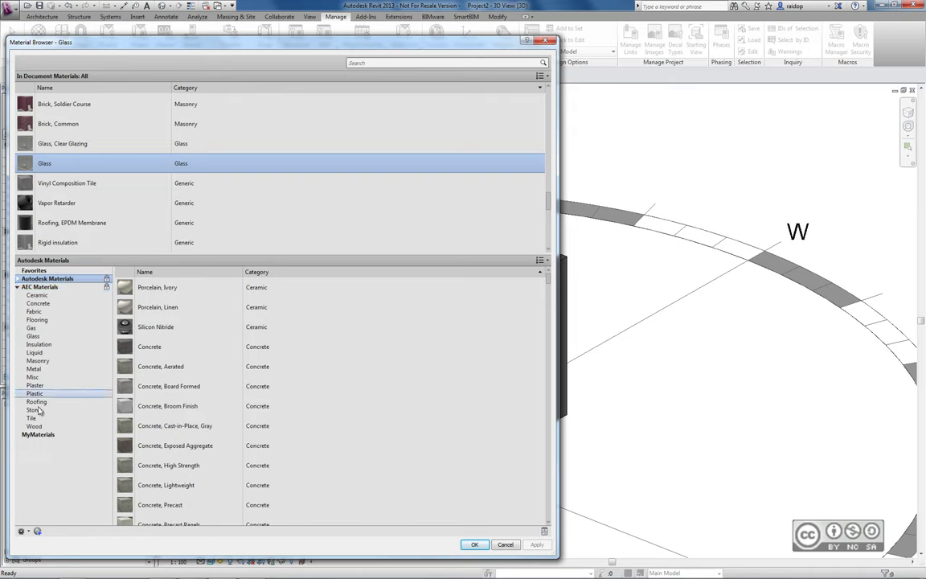
pyautogui.click(32, 336)
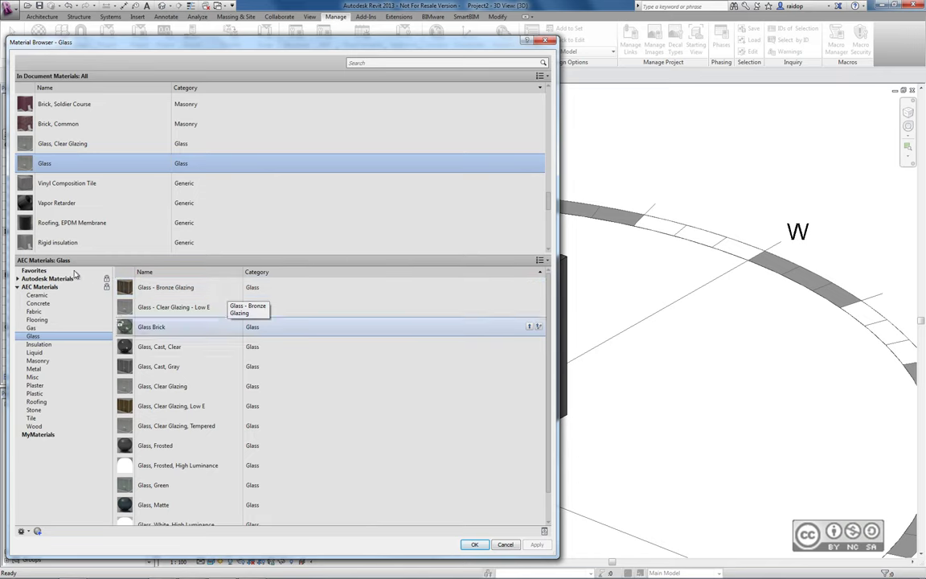
pyautogui.scroll(-1, 402, 470)
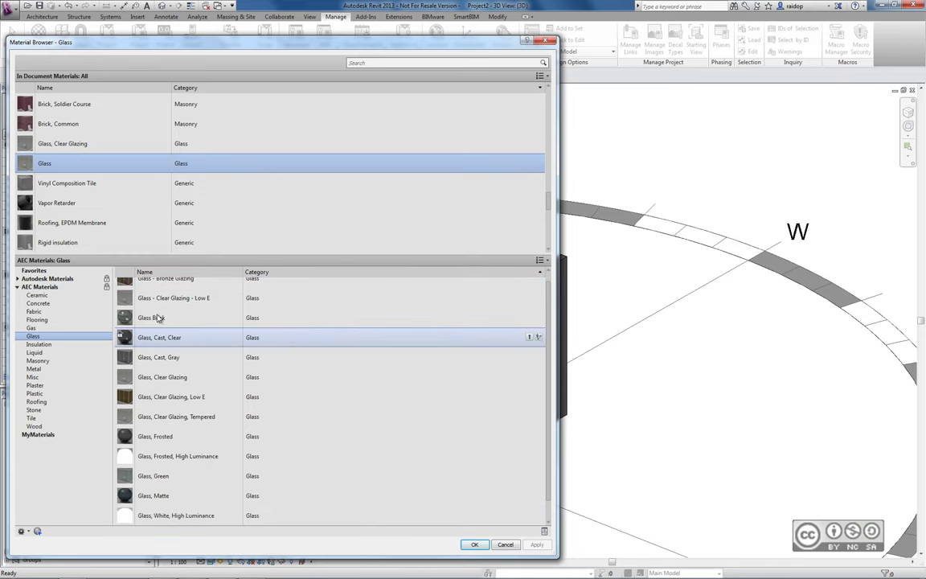
pyautogui.click(18, 287)
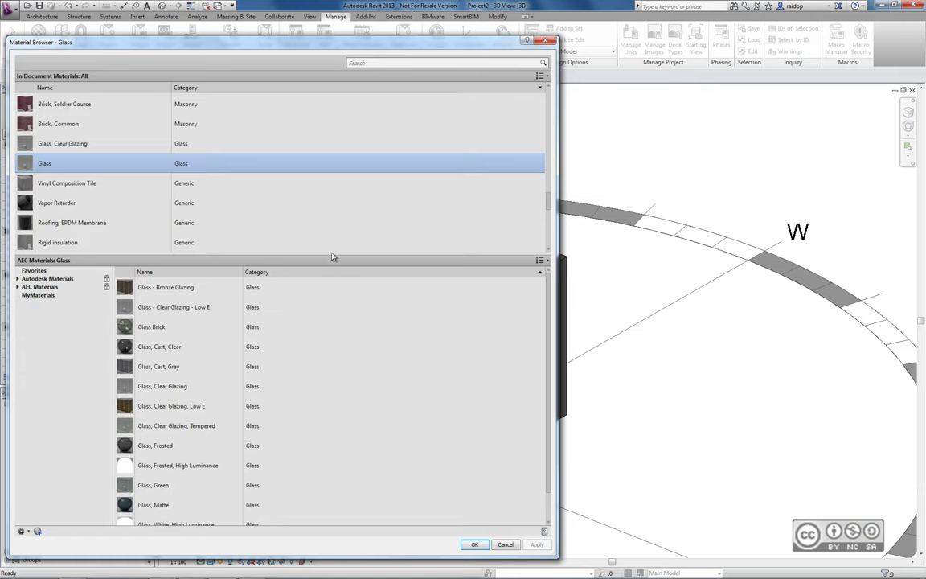
pyautogui.moveTo(320, 383); pyautogui.dragTo(285, 281)
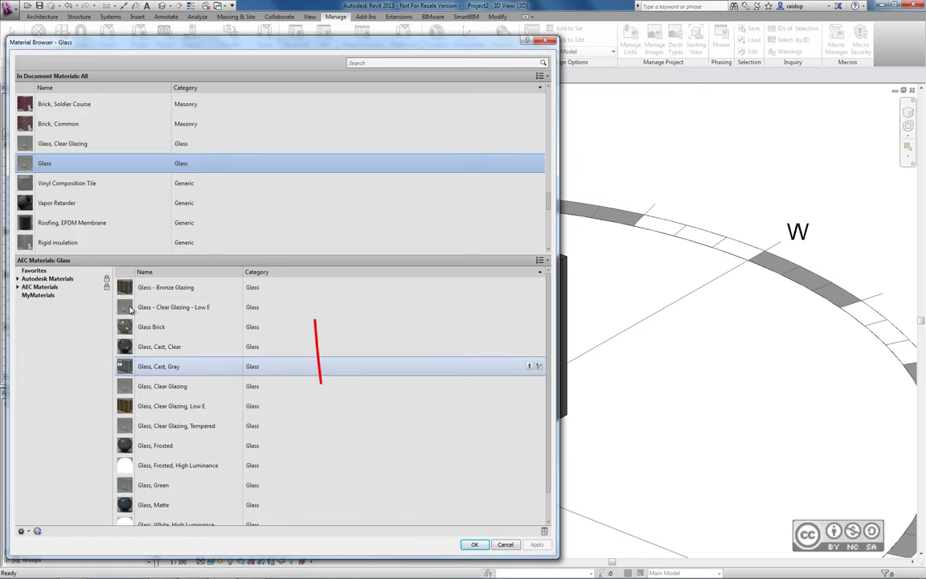
pyautogui.moveTo(318, 218); pyautogui.dragTo(356, 273)
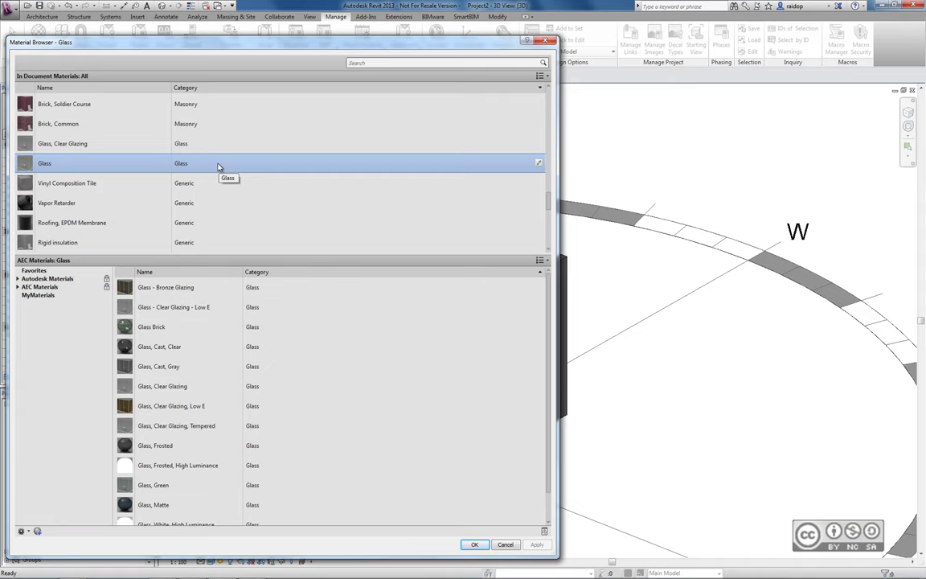
# Select the Phase - Demo material to view its RGB 255 0 0 shading at 40 transparency
pyautogui.click(547, 118)
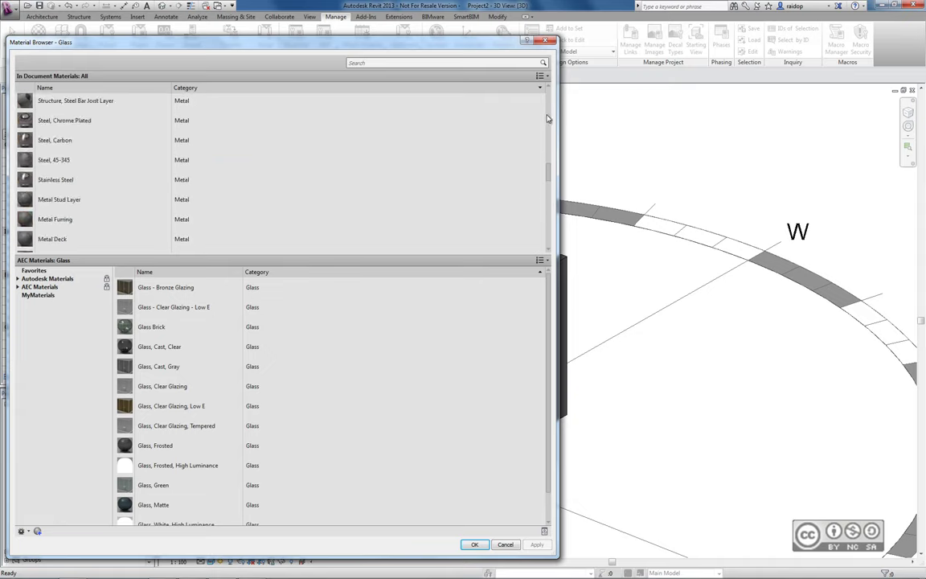
pyautogui.click(549, 100)
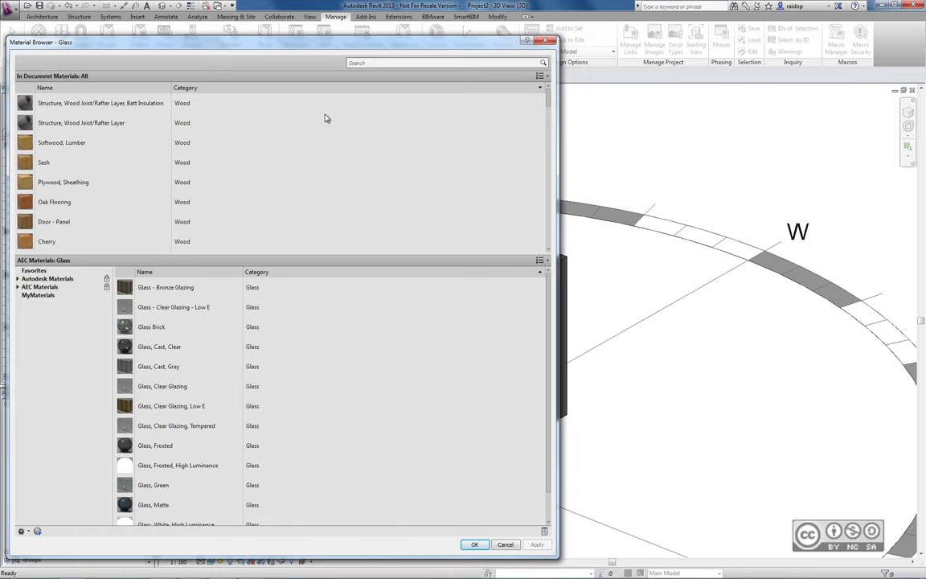
pyautogui.moveTo(64, 182)
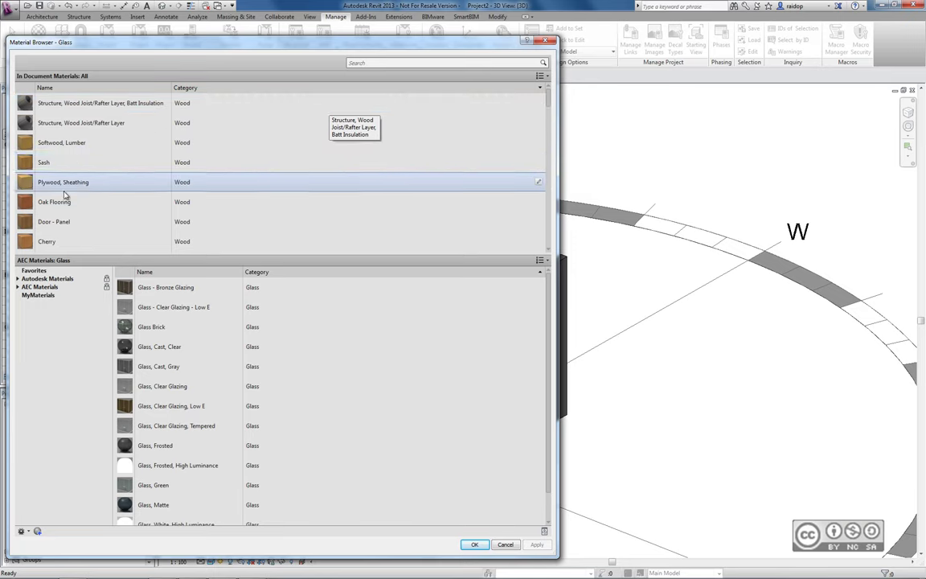
pyautogui.scroll(-5, 305, 165)
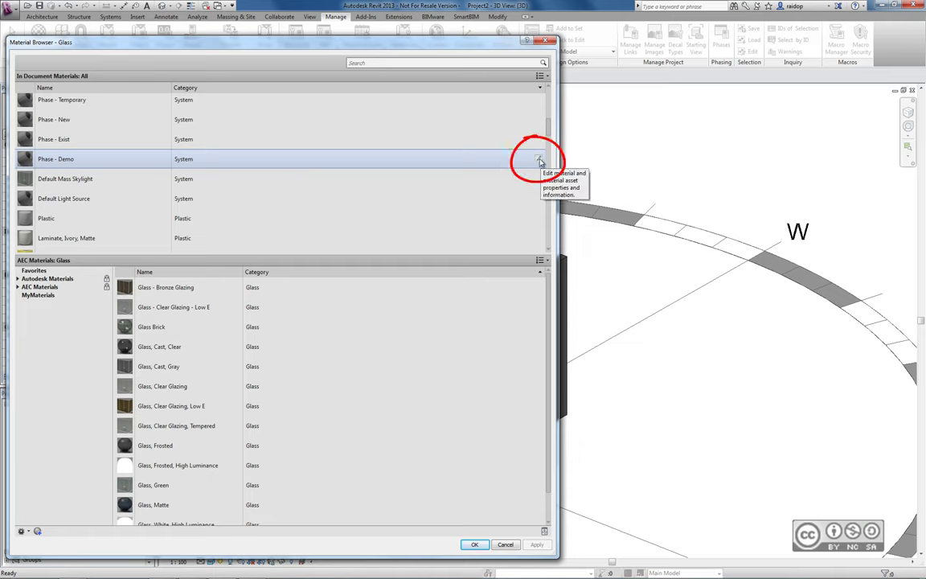
pyautogui.click(539, 160)
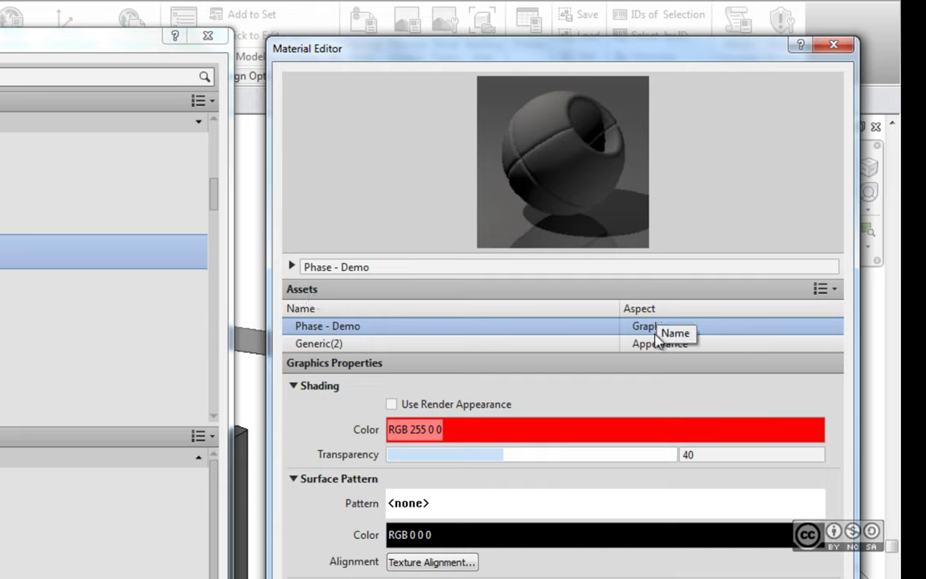
pyautogui.moveTo(657, 344)
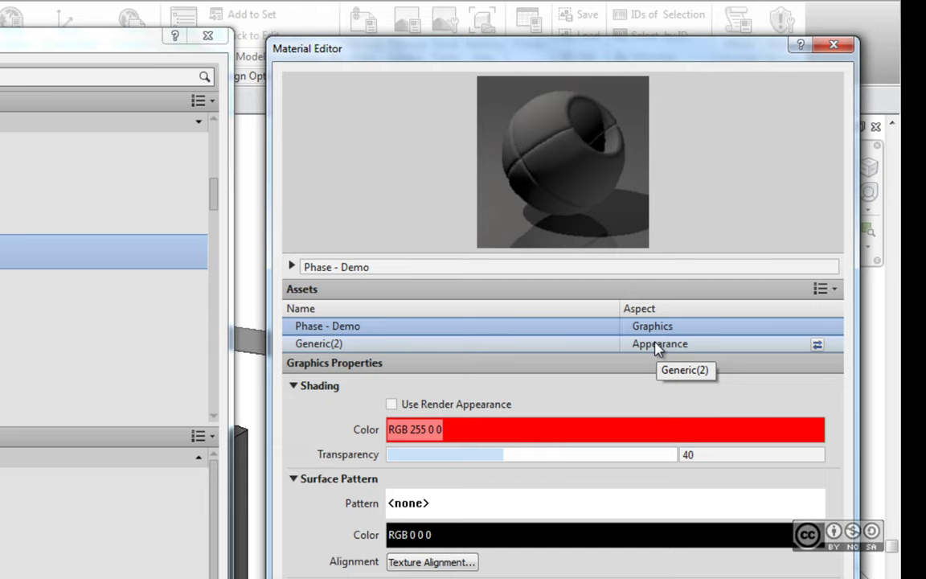
pyautogui.moveTo(546, 344)
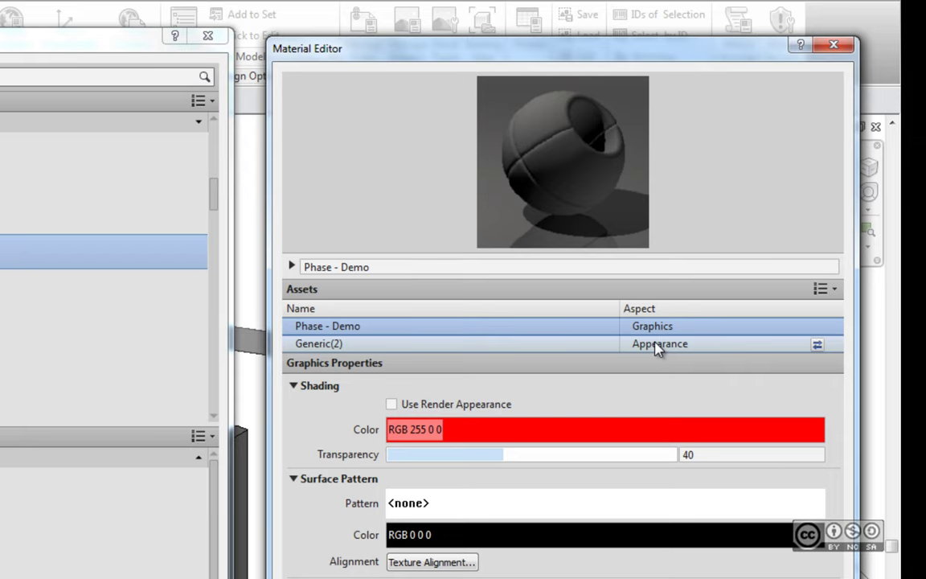
# Show the Generic(2) appearance asset (RGB 80 80 80, glossiness 50) and bring up the add-asset choices
pyautogui.click(659, 347)
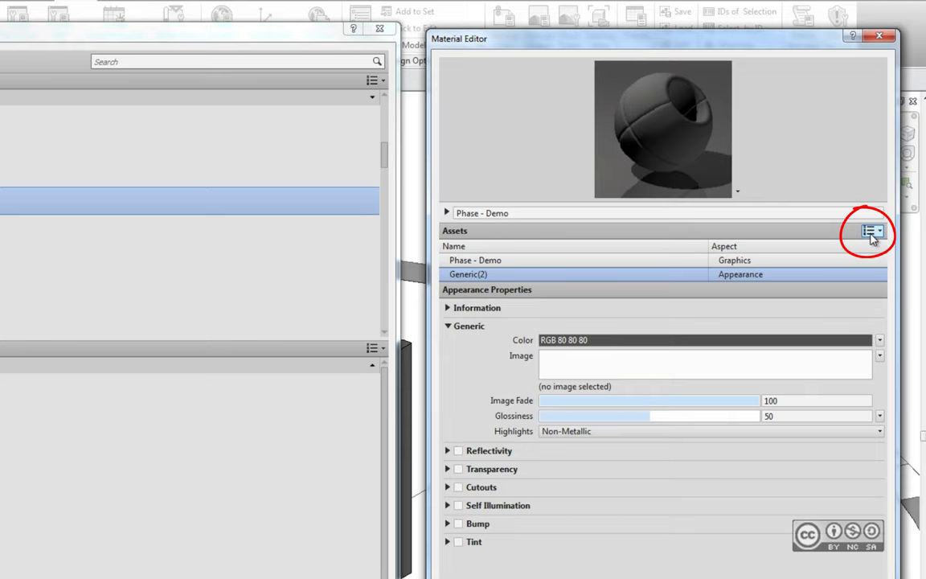
pyautogui.click(871, 235)
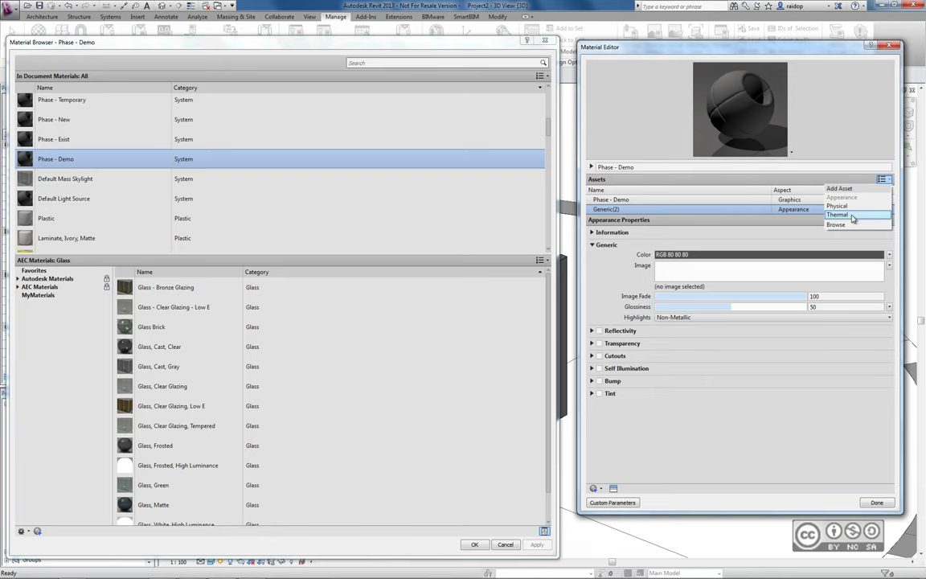
# Add the Concrete physical asset from the Asset Browser to Phase - Demo as Concrete(1)
pyautogui.press('Escape')
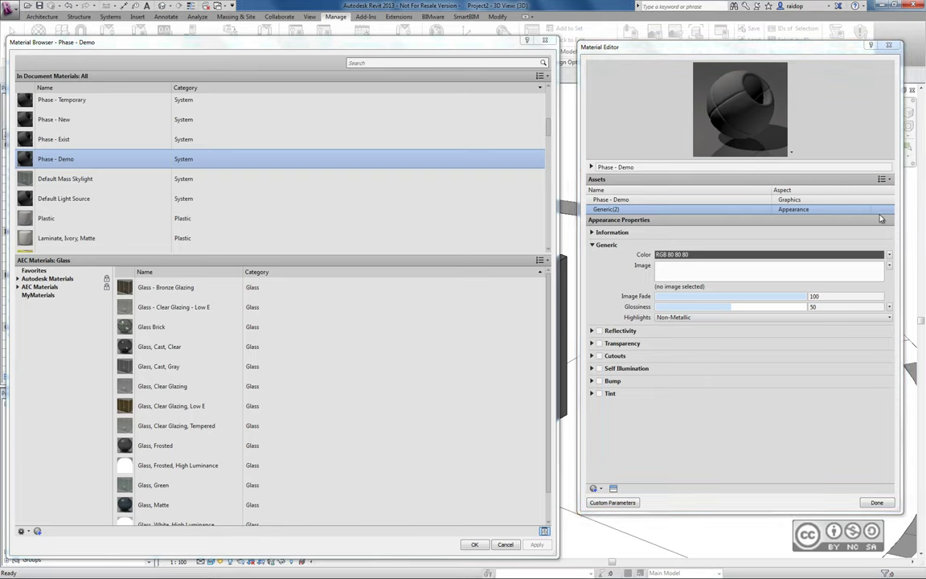
pyautogui.click(884, 180)
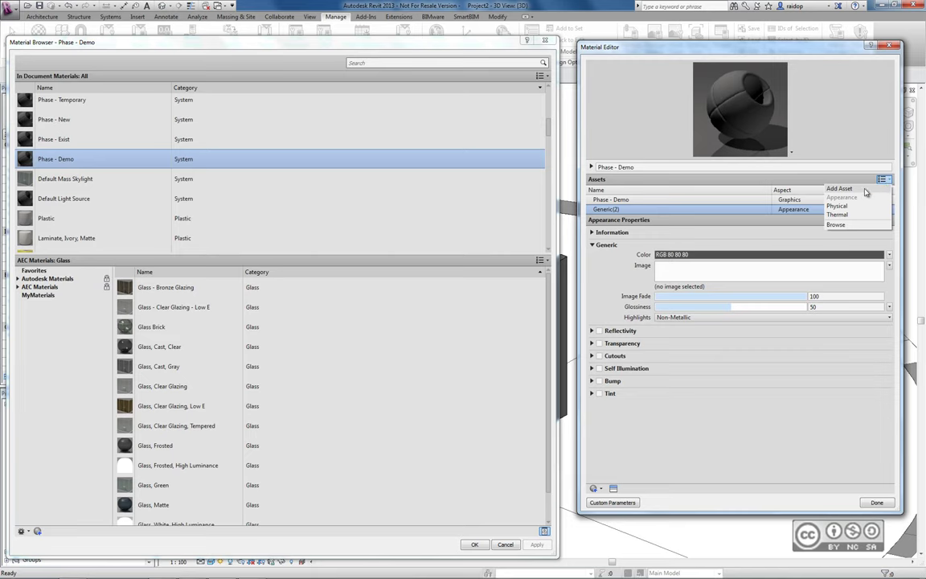
pyautogui.click(836, 224)
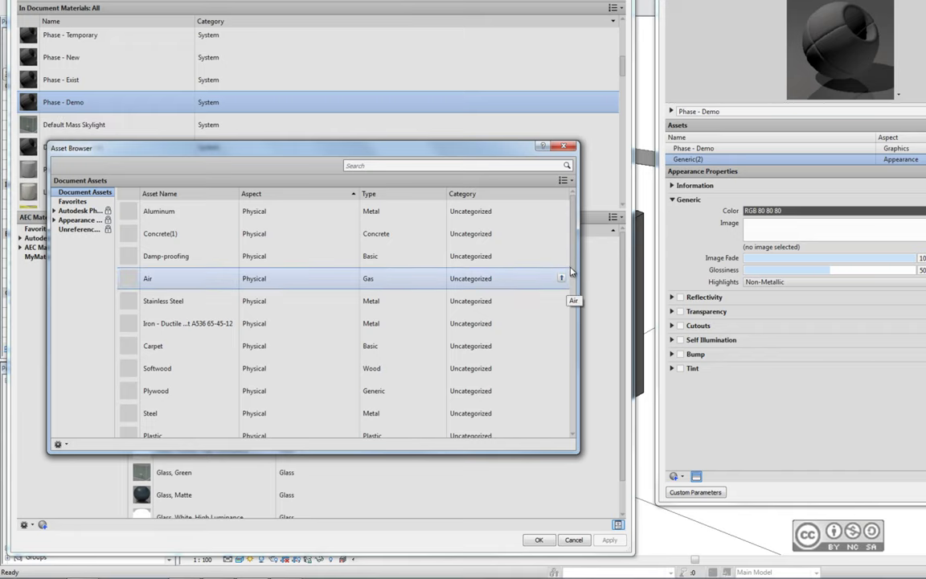
pyautogui.doubleClick(172, 234)
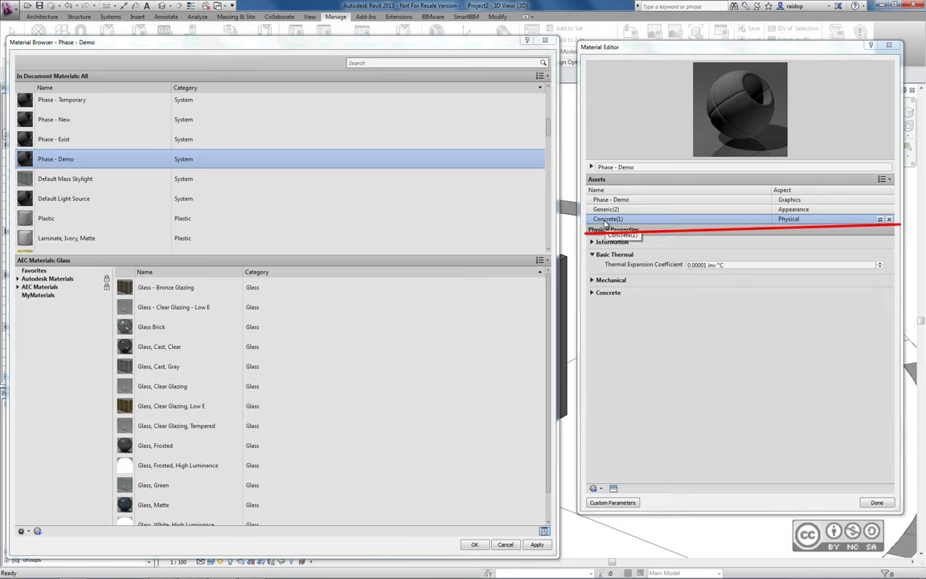
# Add the Concrete - Lightweight thermal asset (density 950.0 kg/m³) from the Asset Browser
pyautogui.click(888, 180)
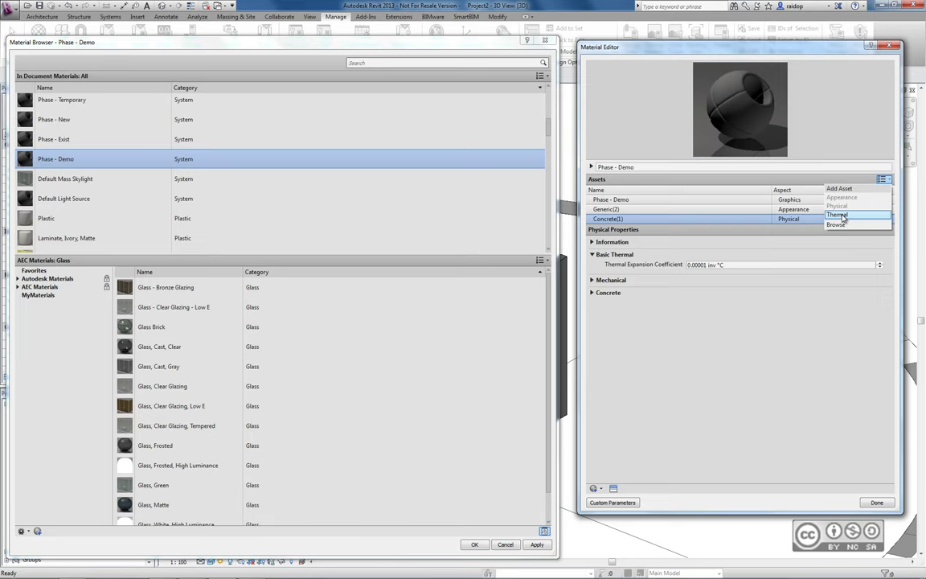
pyautogui.click(837, 215)
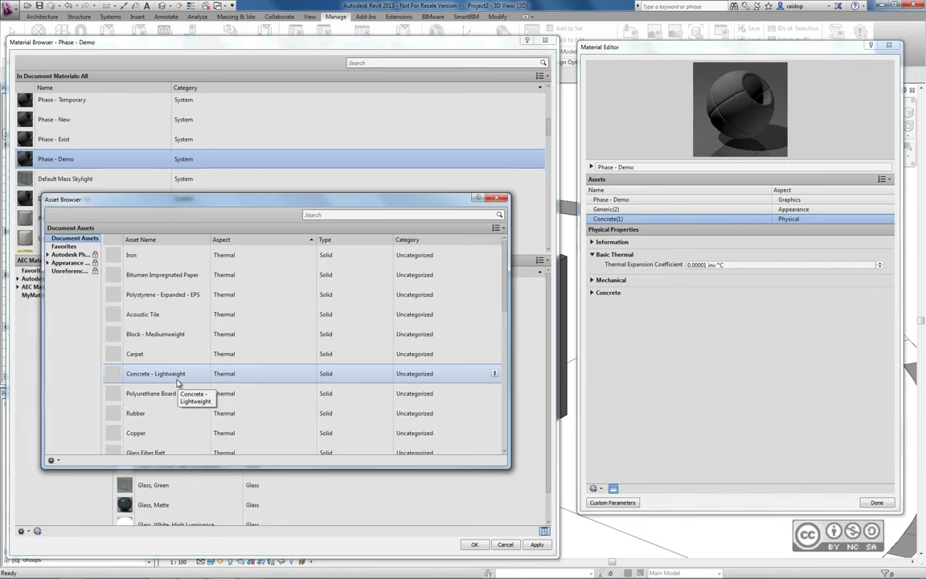
pyautogui.doubleClick(178, 382)
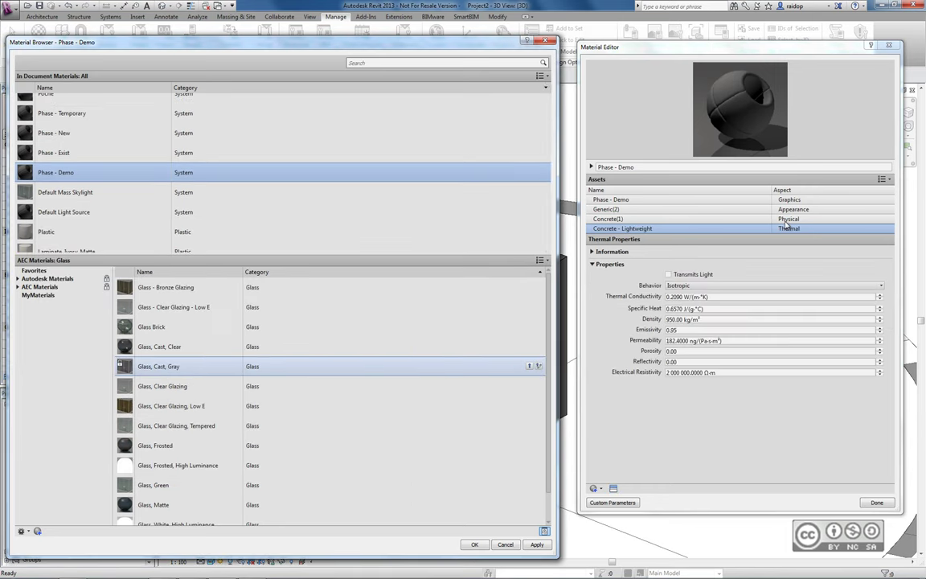
# Select the Concrete(1) asset and expand its Mechanical and Concrete property sections
pyautogui.click(881, 179)
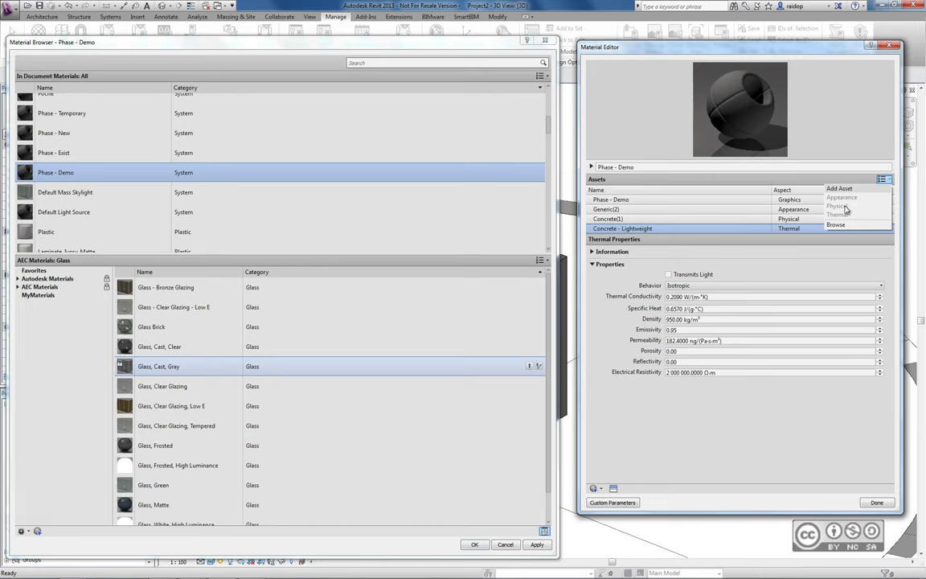
pyautogui.click(618, 209)
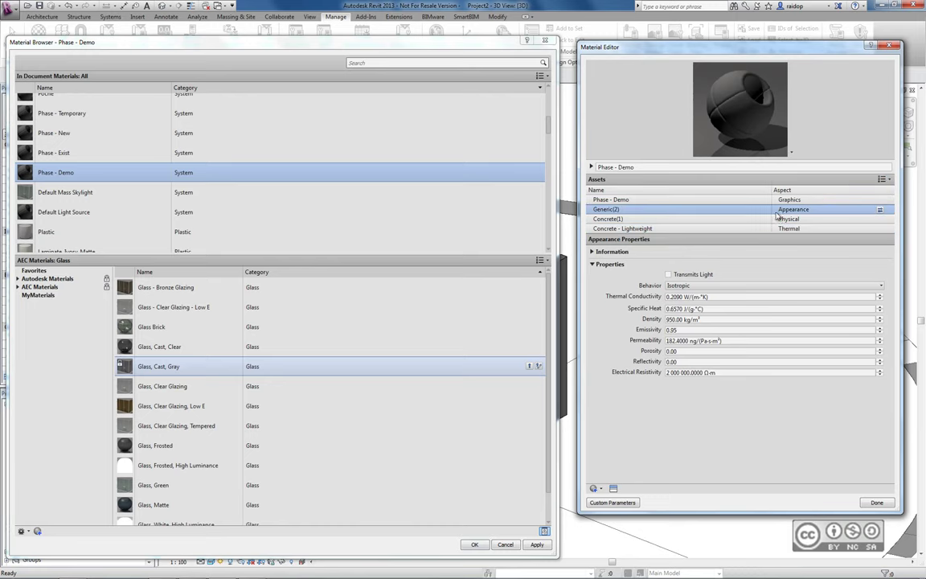
pyautogui.click(616, 219)
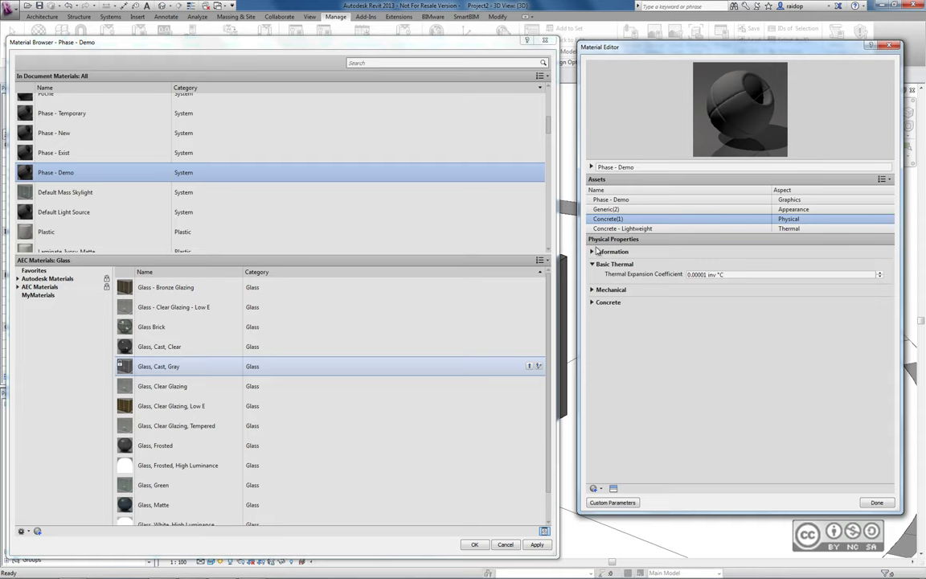
pyautogui.click(593, 289)
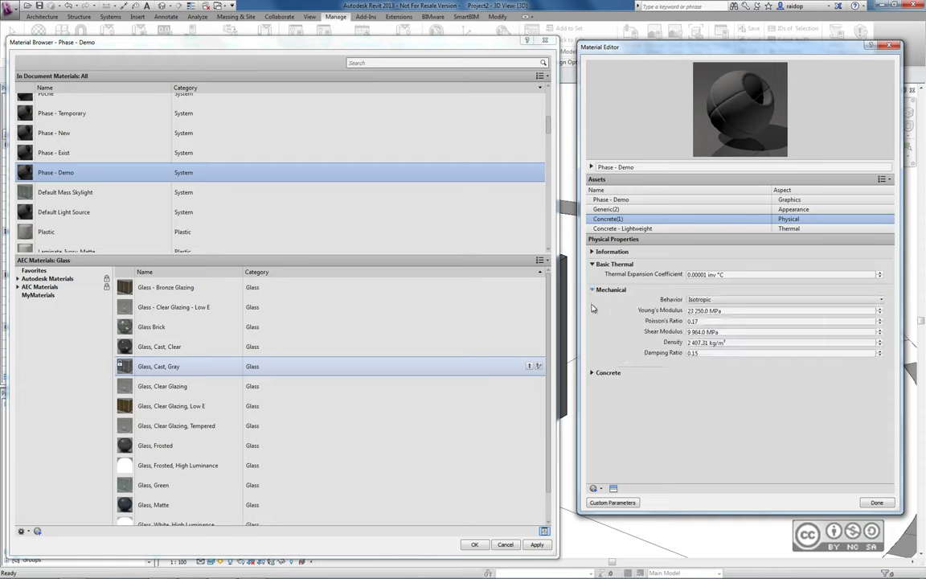
pyautogui.click(593, 372)
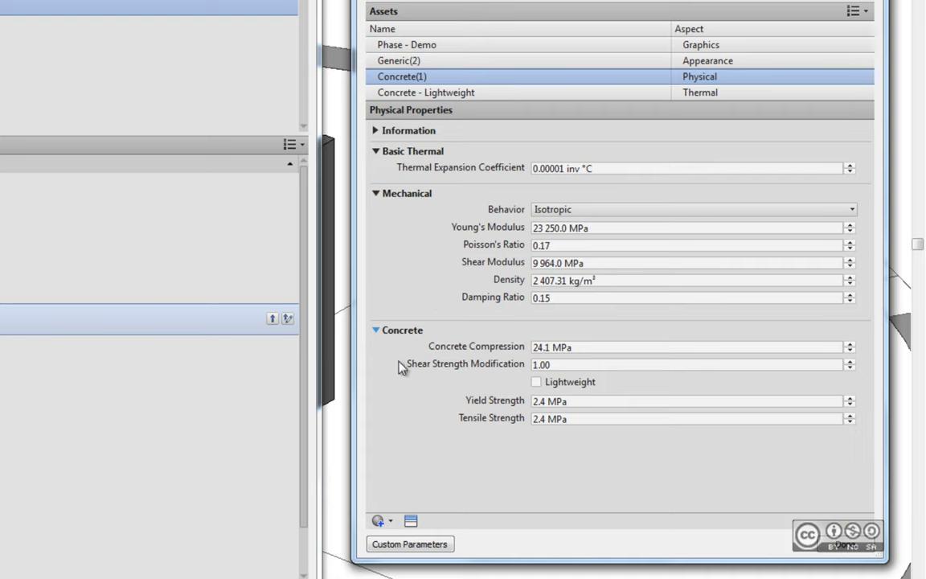
# Replace Concrete(1)'s 2 407.31 kg/m³ density with 1500 kg/m³
pyautogui.doubleClick(663, 279)
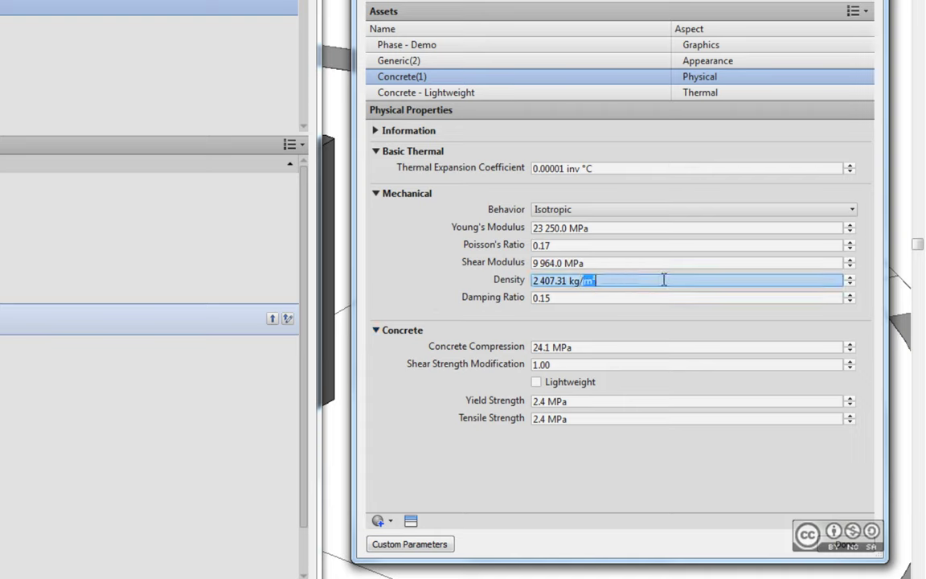
pyautogui.click(581, 229)
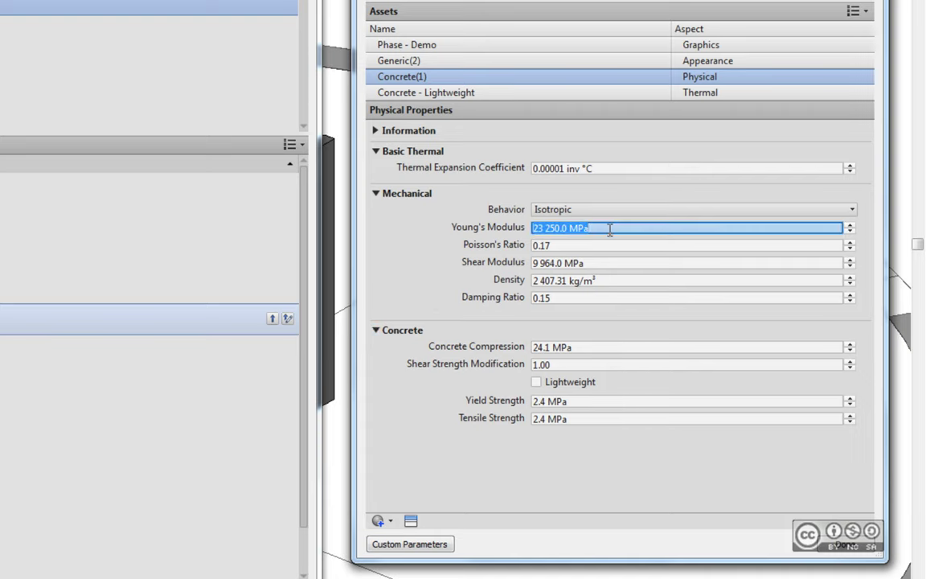
pyautogui.click(581, 230)
pyautogui.tripleClick(619, 228)
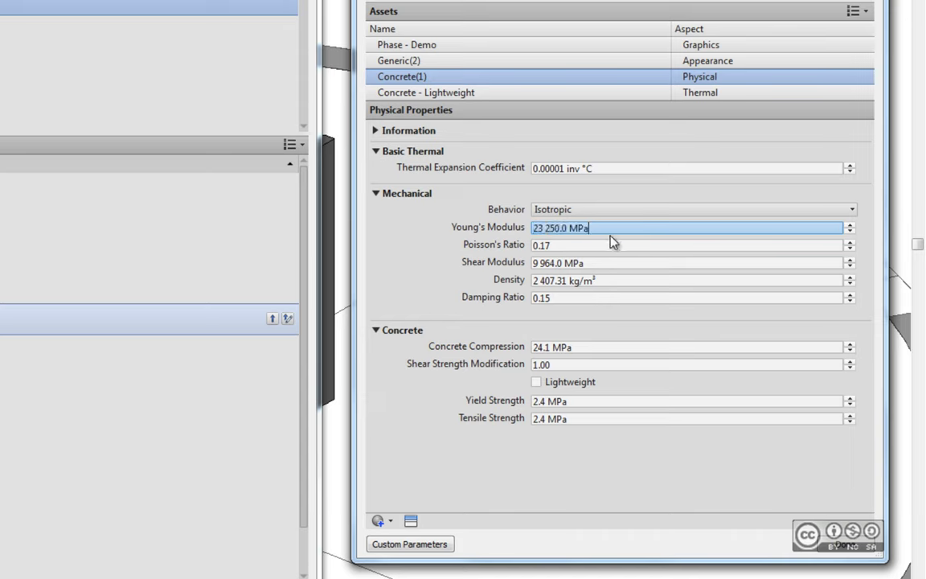
pyautogui.click(572, 280)
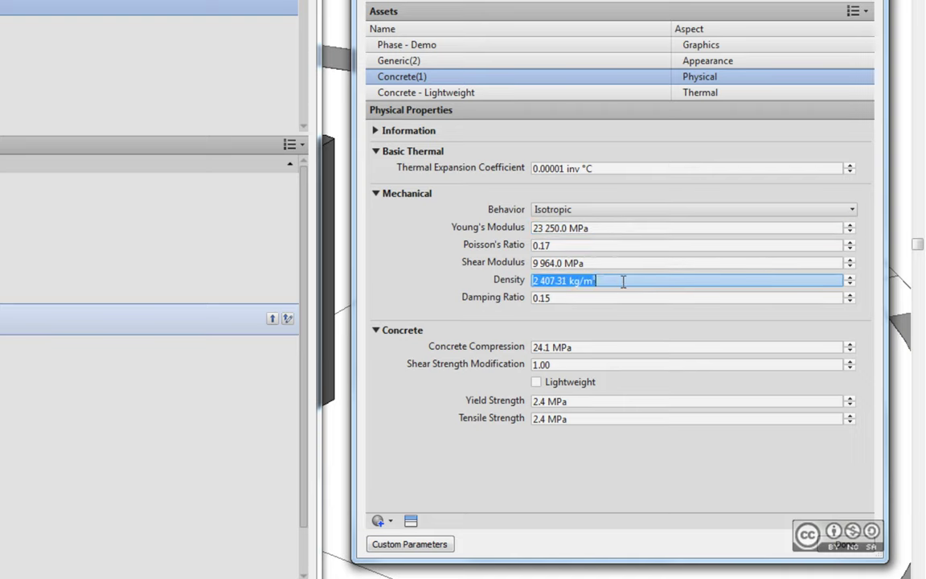
pyautogui.write('1500')
pyautogui.click(580, 298)
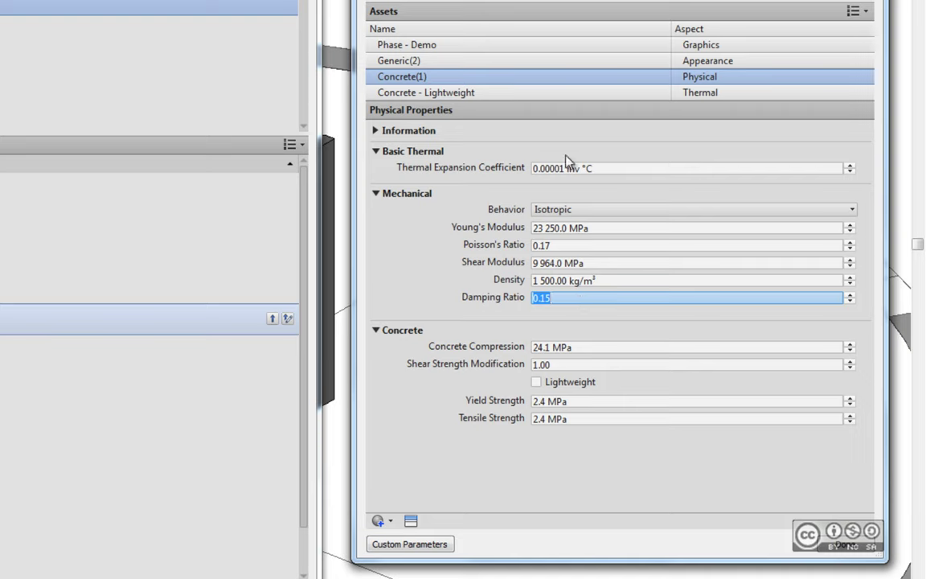
pyautogui.moveTo(514, 93)
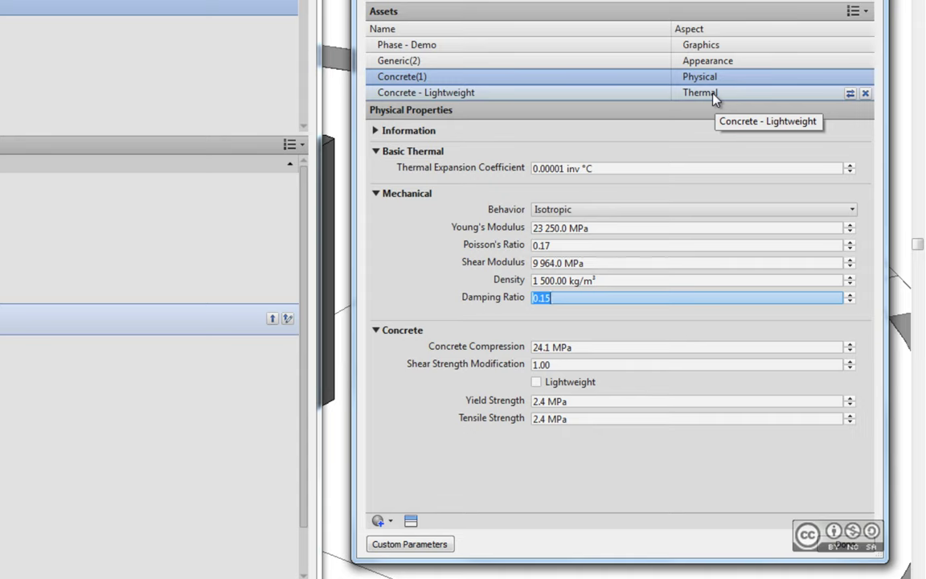
# Inspect the Concrete - Lightweight thermal conductivity (0.2090 W/(m·K)) and density values
pyautogui.click(712, 93)
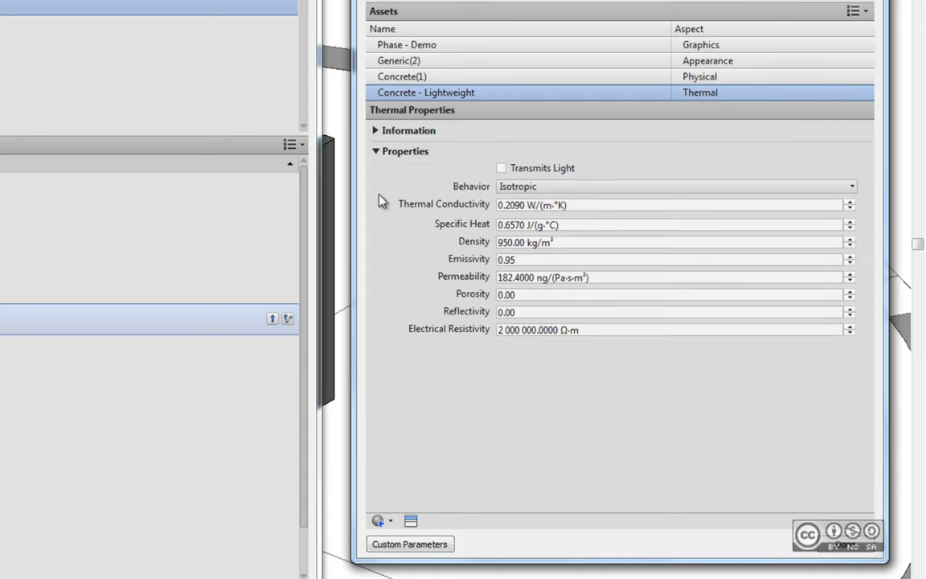
pyautogui.click(373, 131)
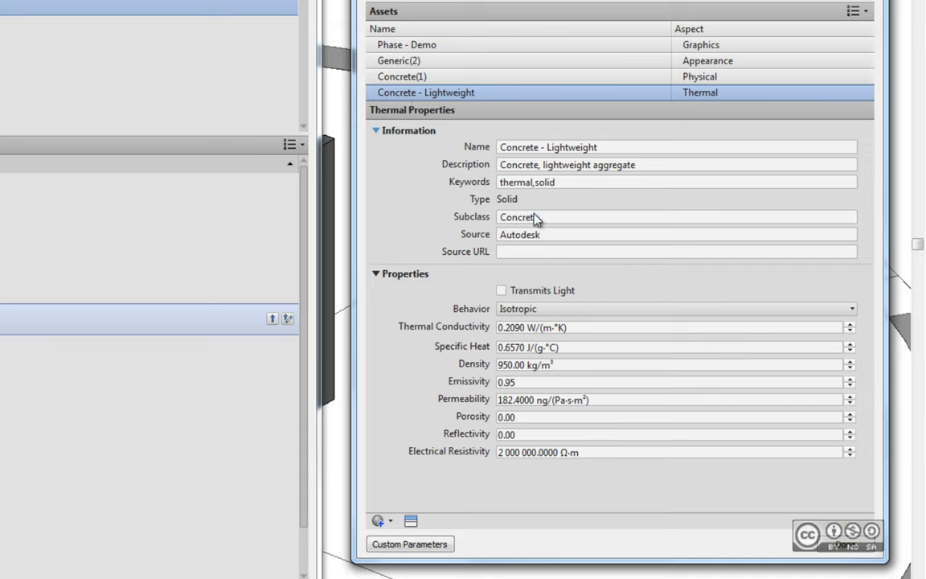
pyautogui.click(523, 327)
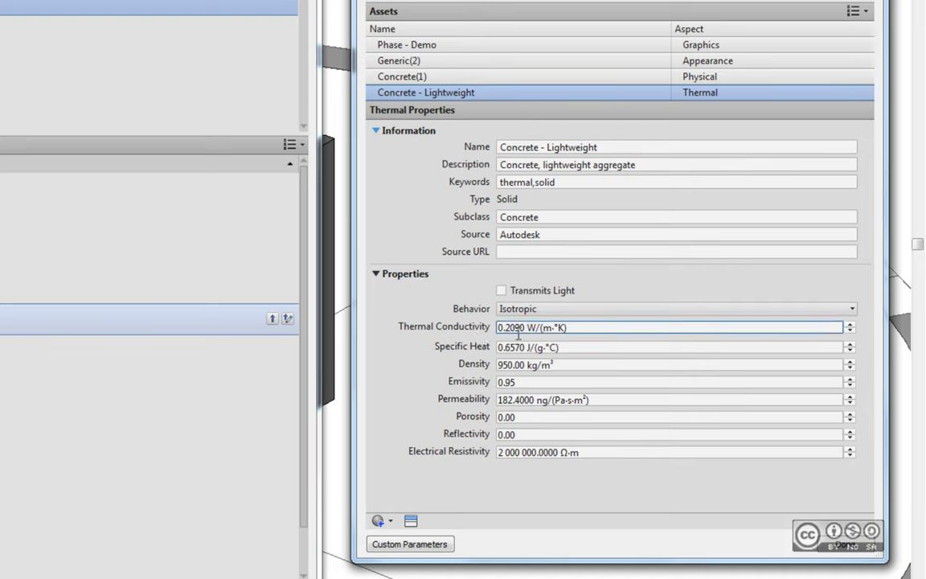
pyautogui.click(581, 327)
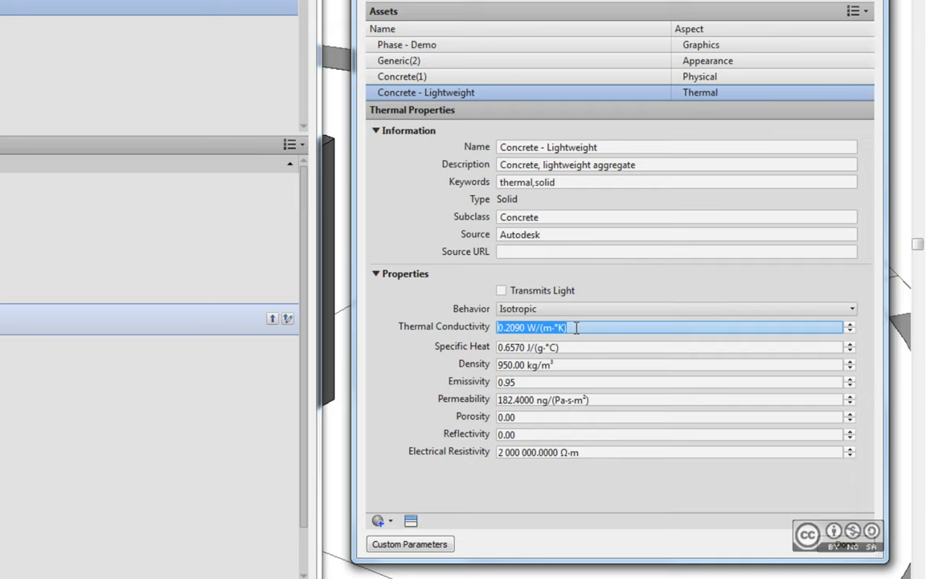
pyautogui.click(584, 366)
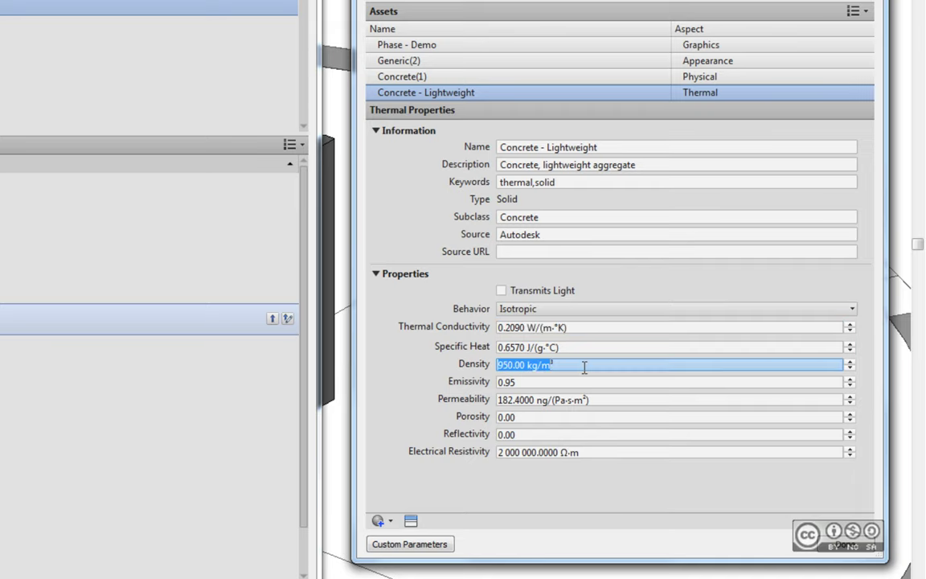
pyautogui.click(587, 328)
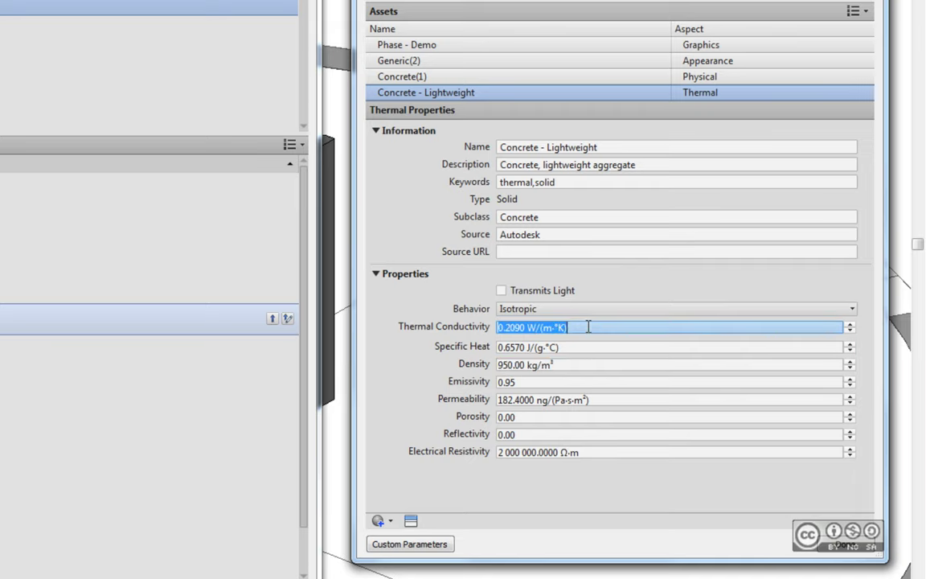
pyautogui.click(585, 367)
# Check the emissivity, permeability and porosity values, then display the Concrete(1) physical properties
pyautogui.click(584, 381)
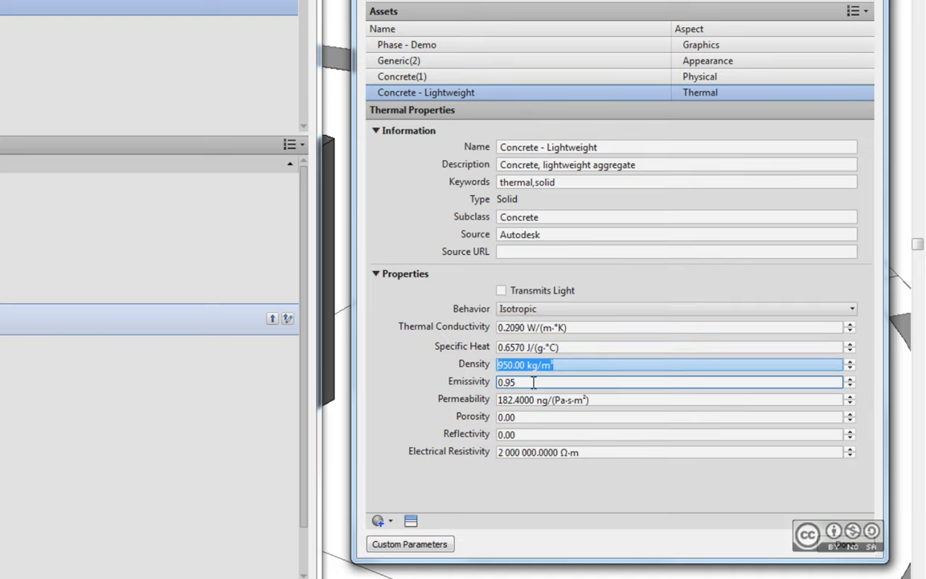
pyautogui.click(587, 399)
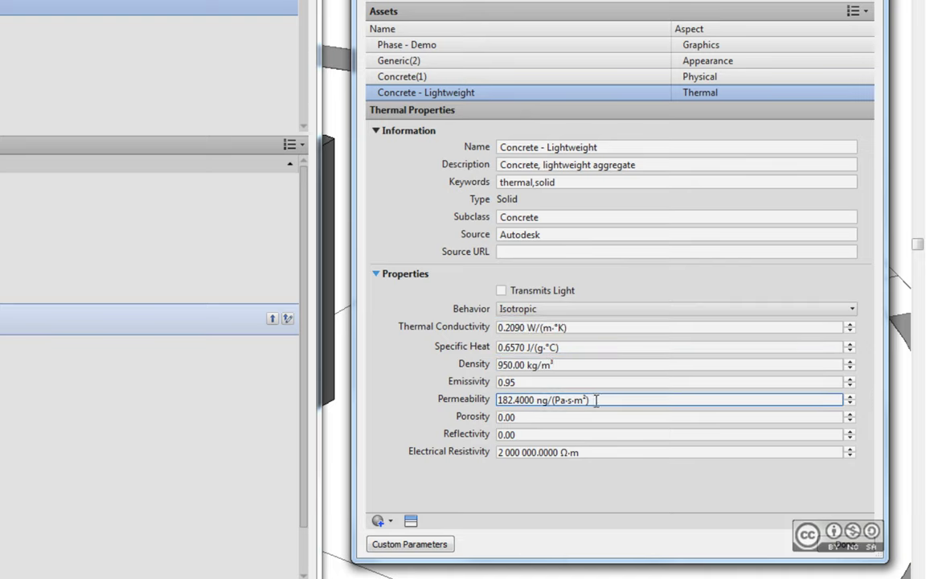
pyautogui.doubleClick(541, 399)
pyautogui.doubleClick(542, 416)
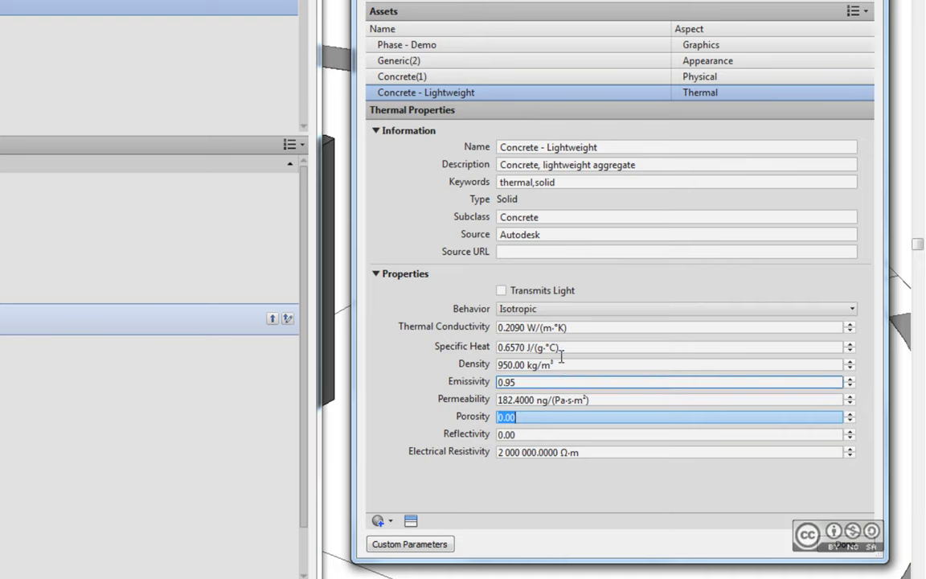
pyautogui.doubleClick(603, 327)
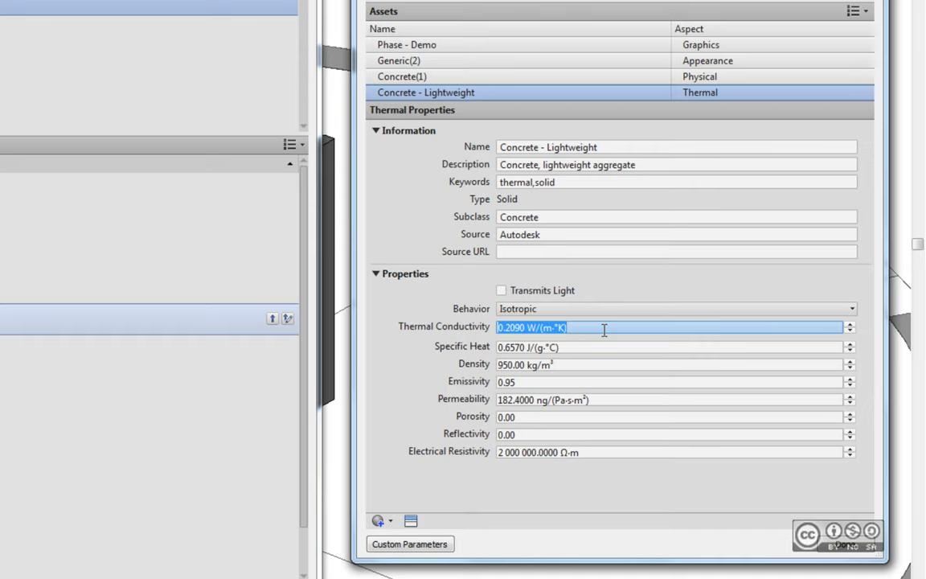
pyautogui.click(624, 80)
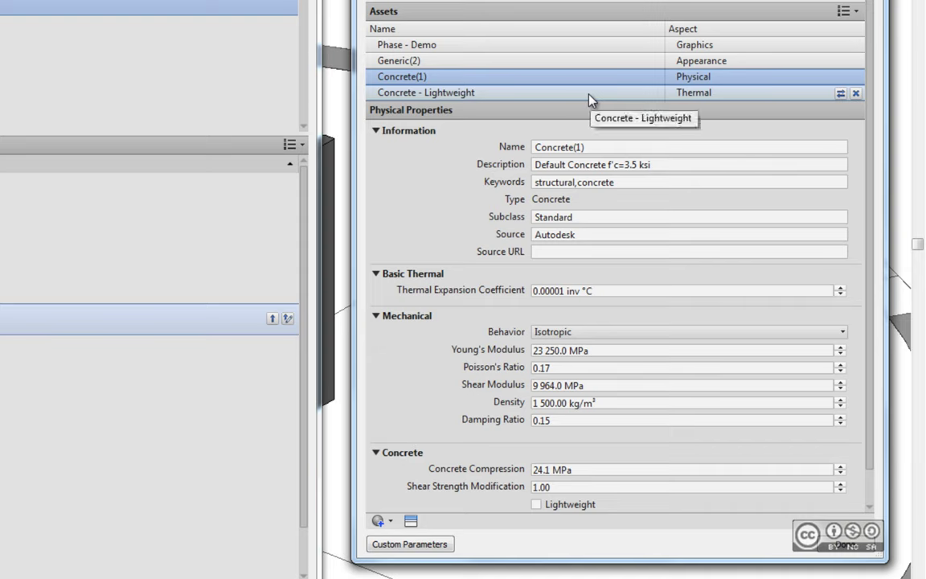
pyautogui.moveTo(514, 77)
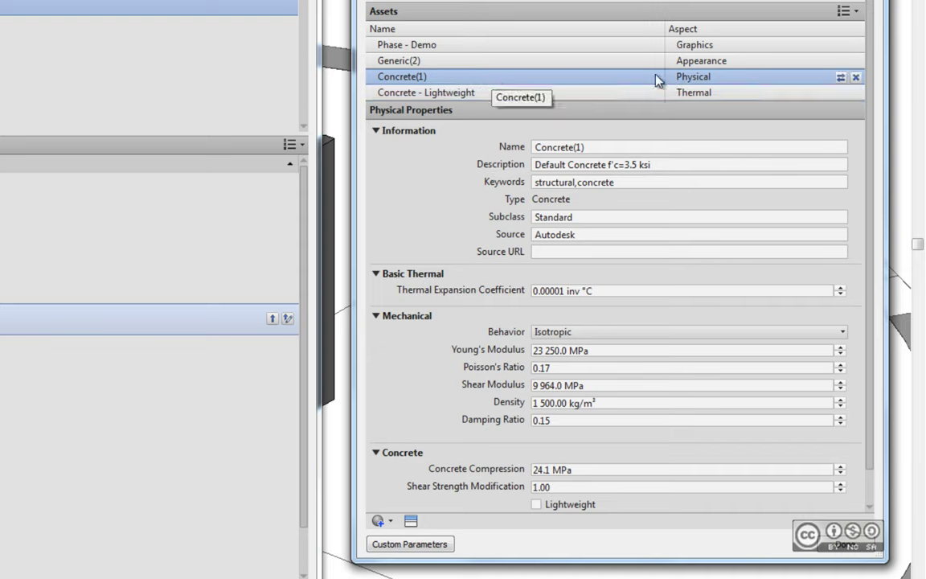
# Browse the asset library for a replacement physical asset, then close it without replacing
pyautogui.click(614, 92)
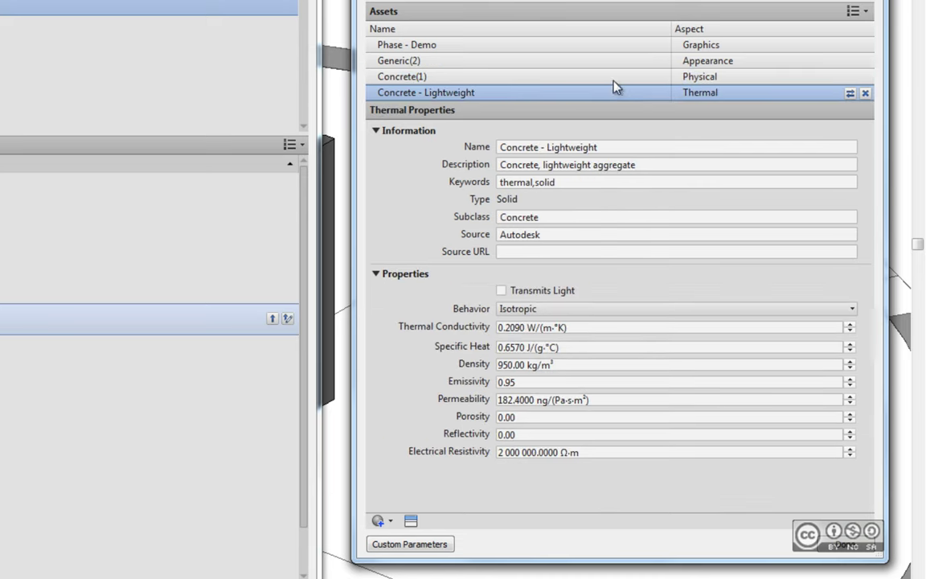
pyautogui.click(614, 81)
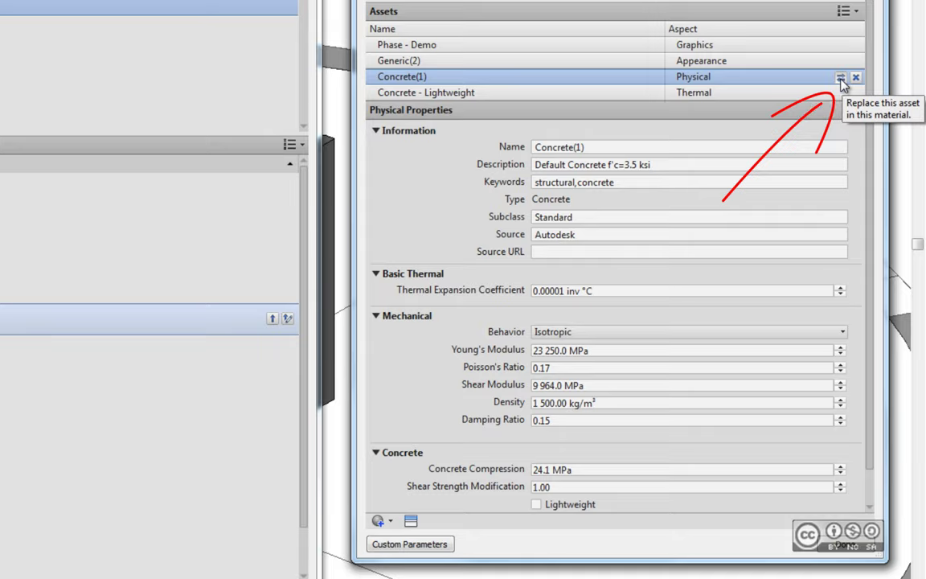
pyautogui.click(840, 80)
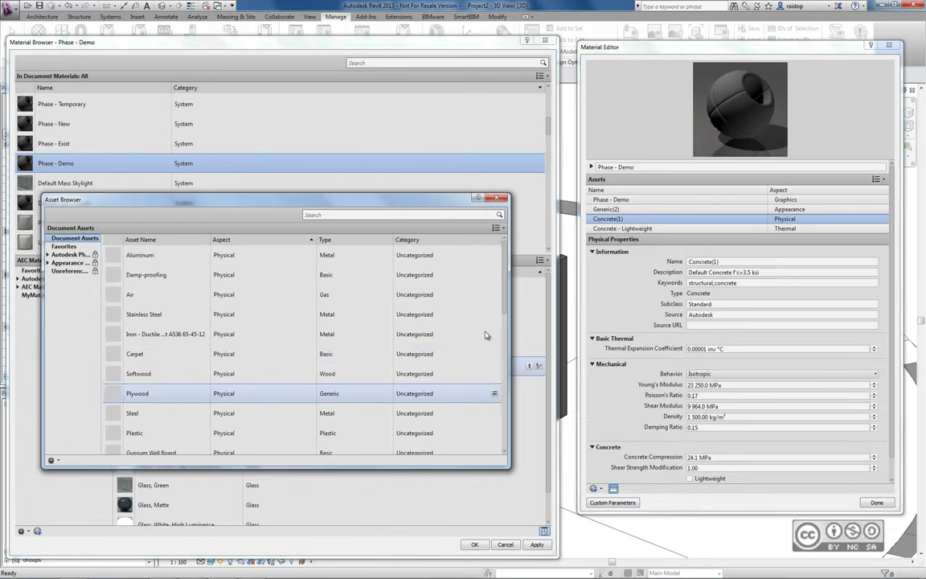
pyautogui.scroll(-3, 496, 353)
pyautogui.scroll(-3, 494, 401)
pyautogui.scroll(-3, 494, 415)
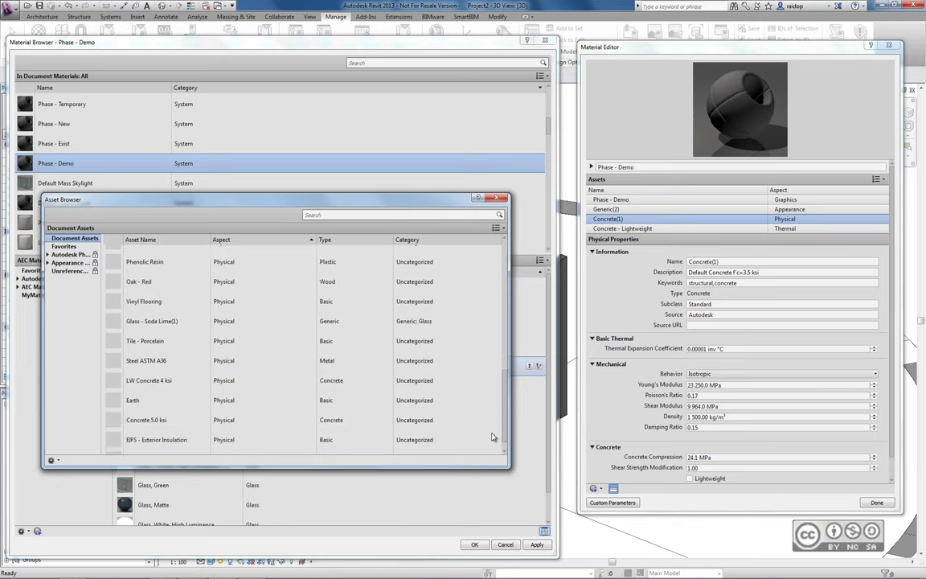
pyautogui.scroll(10, 474, 265)
pyautogui.moveTo(429, 201); pyautogui.dragTo(474, 208)
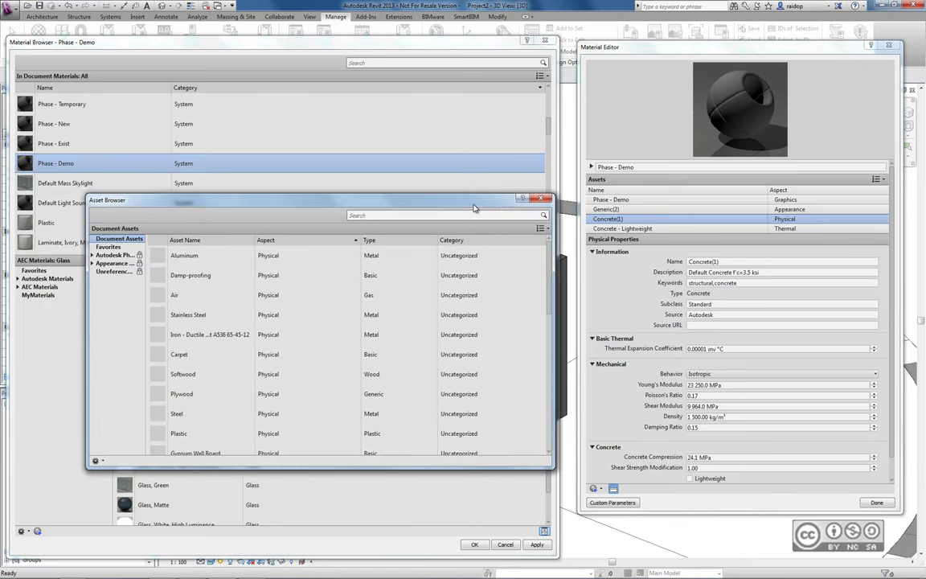
pyautogui.click(541, 197)
# Rename the Concrete(1) physical asset to 'Maxit Fibo 3'
pyautogui.click(707, 263)
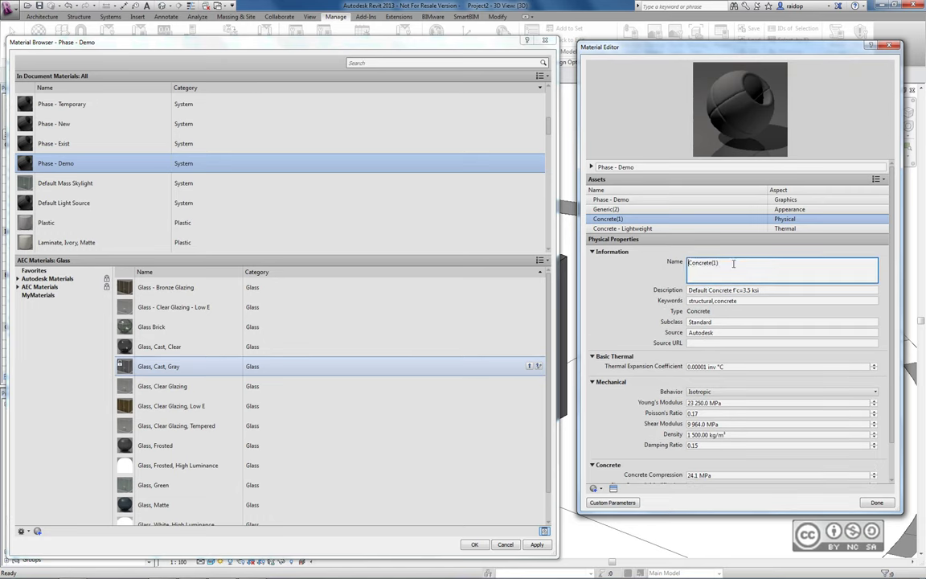
pyautogui.doubleClick(707, 263)
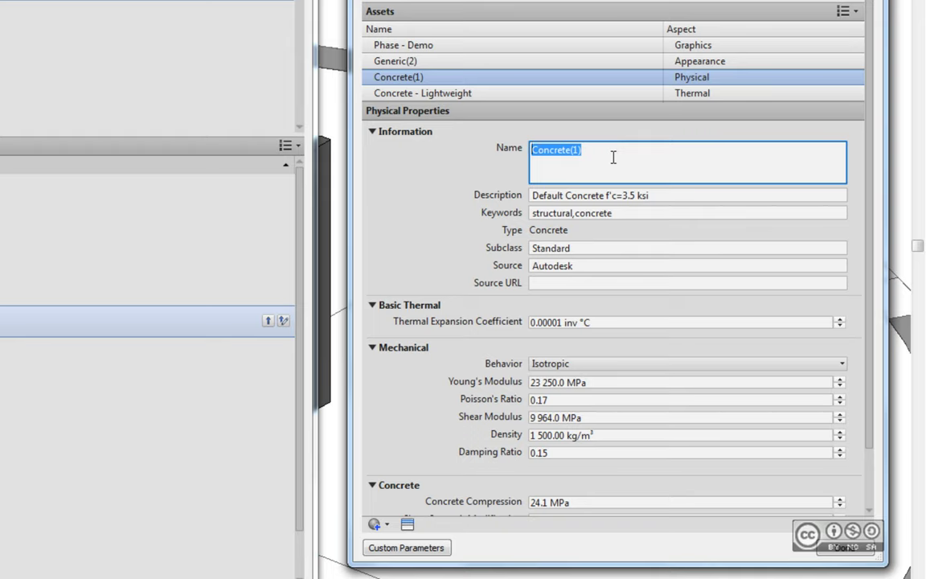
pyautogui.write('Max')
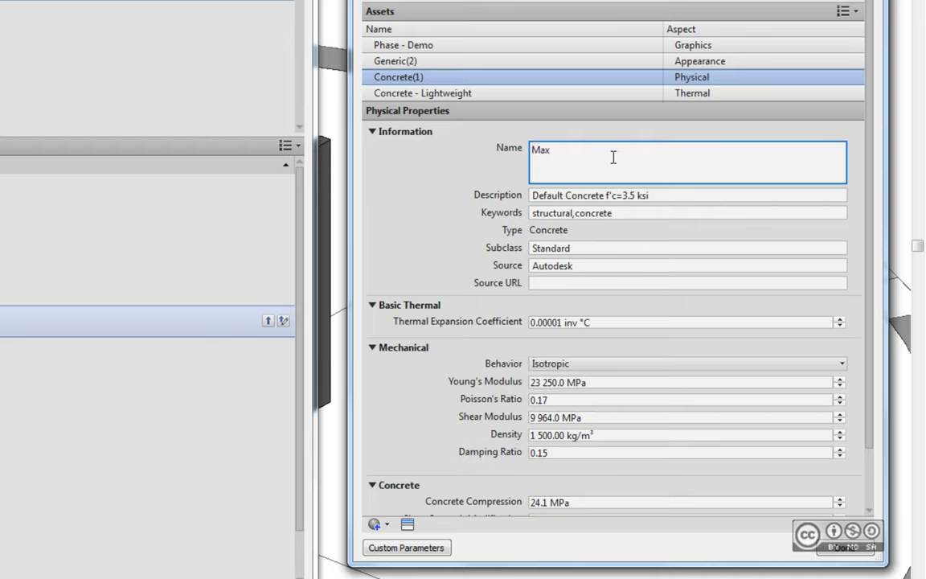
pyautogui.write('it Fibo 3')
pyautogui.press('Return')
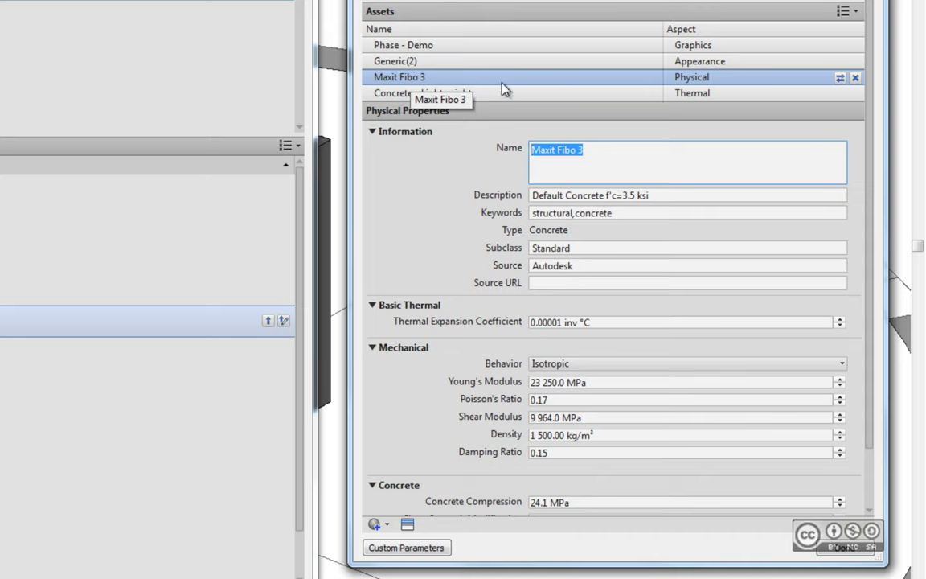
pyautogui.moveTo(470, 95)
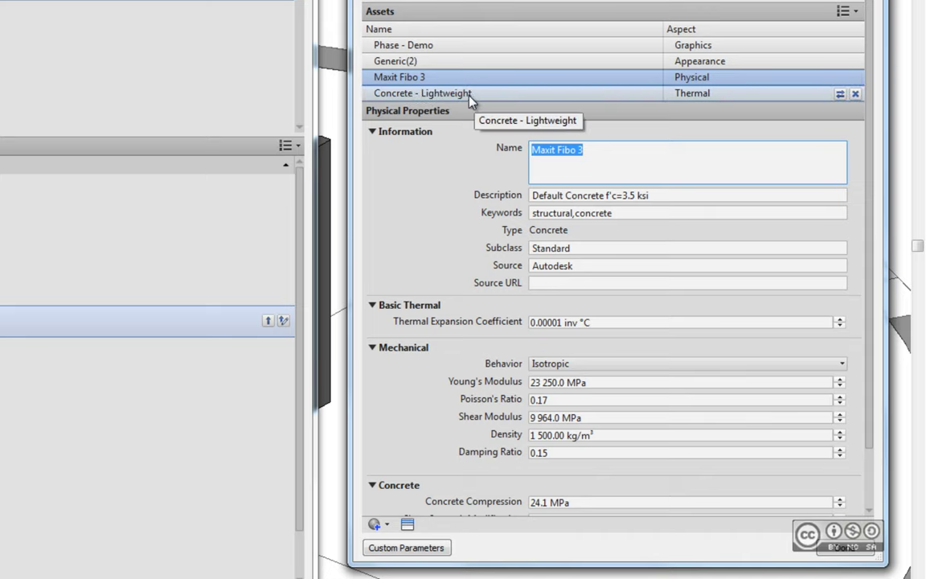
# Look through replacement thermal assets, then close the browser leaving Concrete - Lightweight unchanged
pyautogui.click(409, 94)
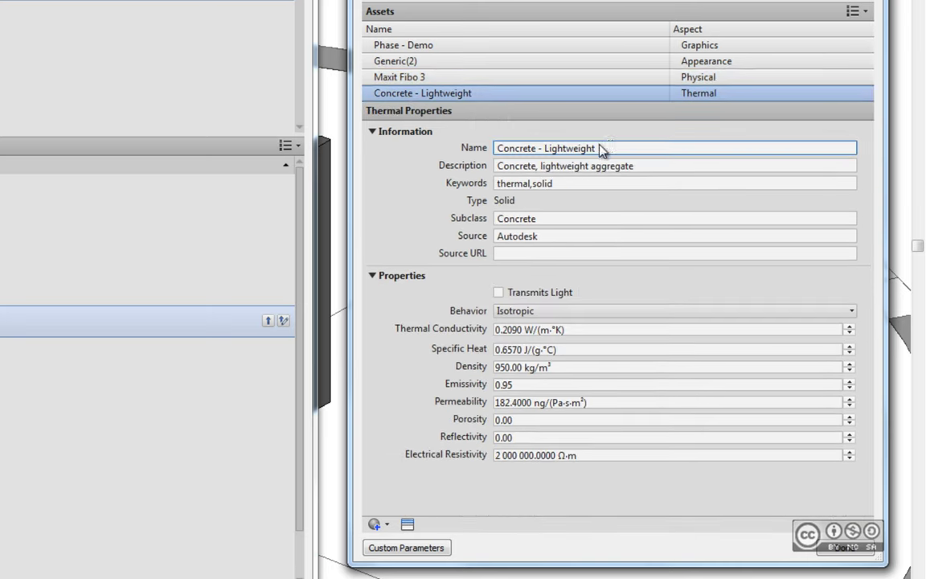
pyautogui.click(603, 148)
pyautogui.tripleClick(612, 150)
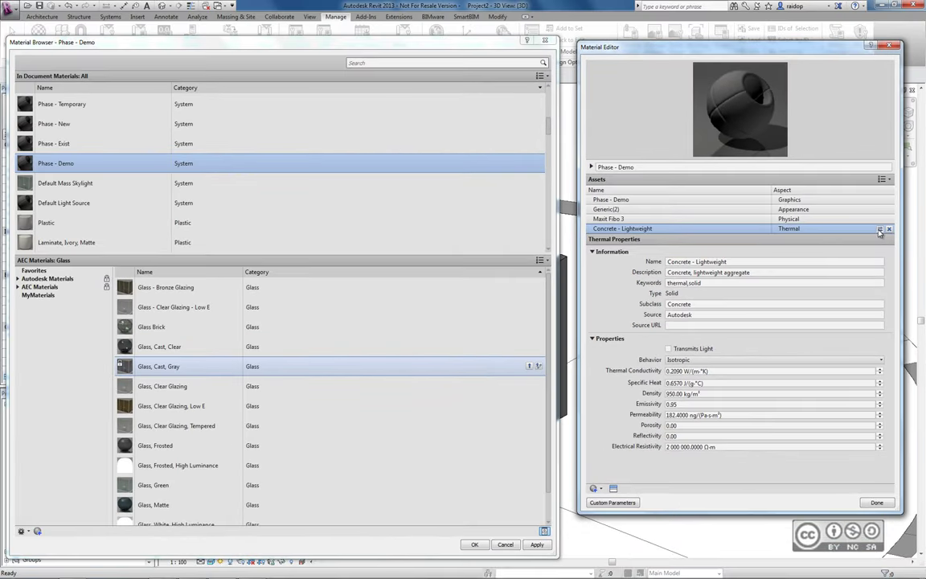
pyautogui.click(879, 230)
pyautogui.scroll(-1, 215, 434)
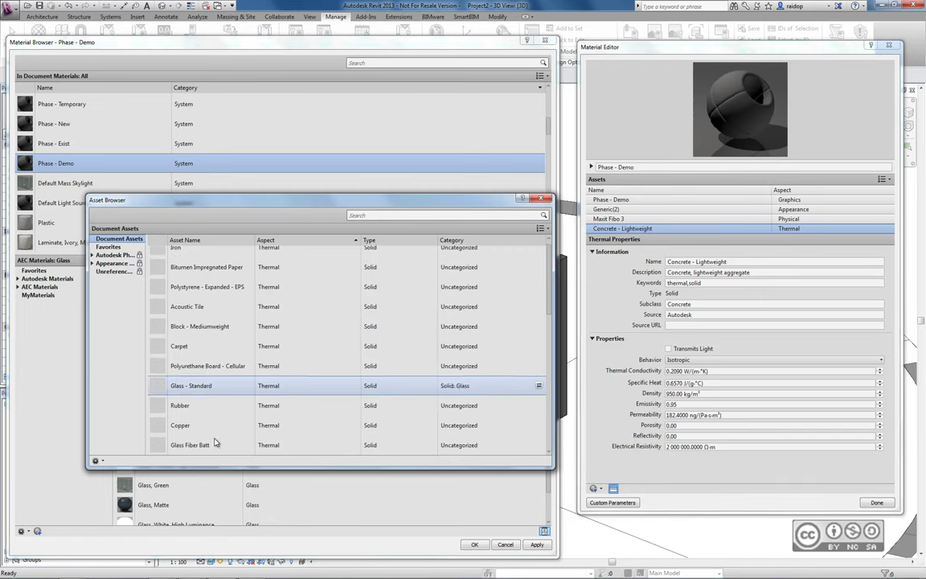
pyautogui.scroll(-3, 542, 309)
pyautogui.scroll(-1, 540, 306)
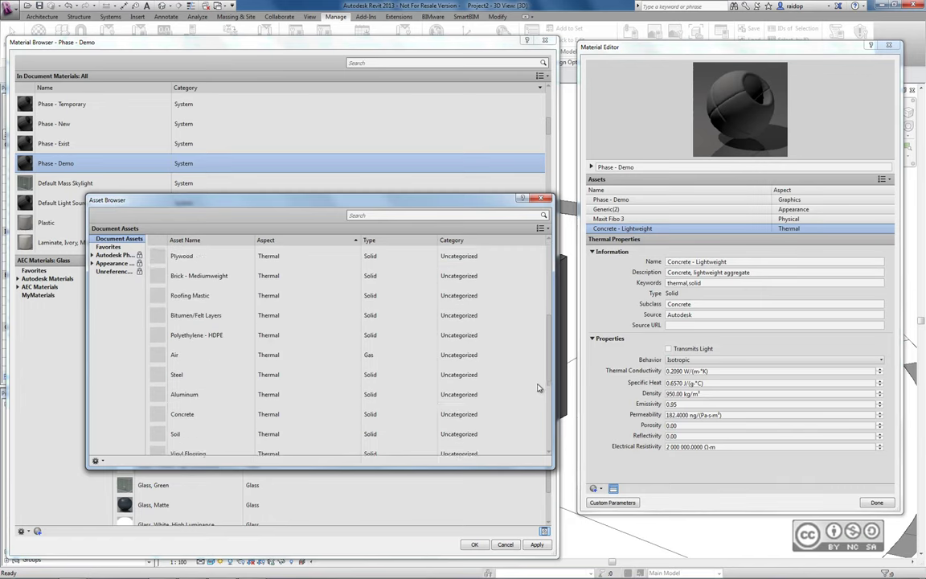
pyautogui.scroll(-2, 539, 301)
pyautogui.scroll(3, 537, 295)
pyautogui.scroll(2, 537, 295)
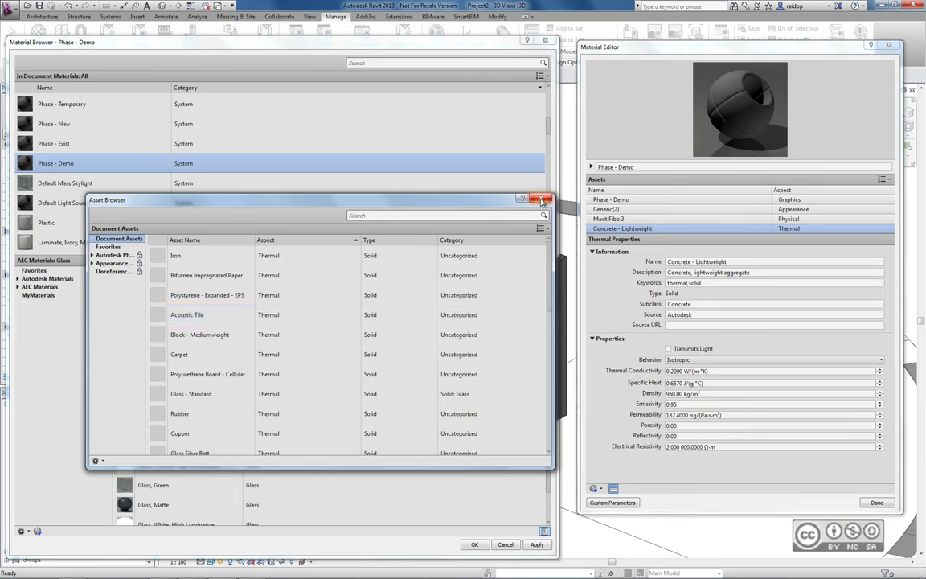
pyautogui.click(541, 198)
# Rename the Concrete - Lightweight thermal asset to 'Maxit Fibo 3' and close the Material Editor
pyautogui.click(628, 229)
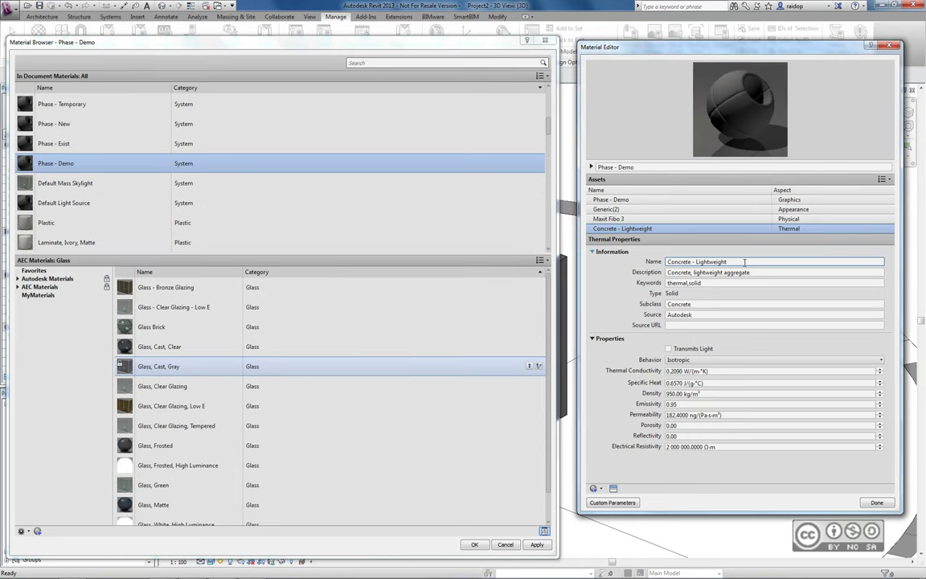
pyautogui.click(743, 262)
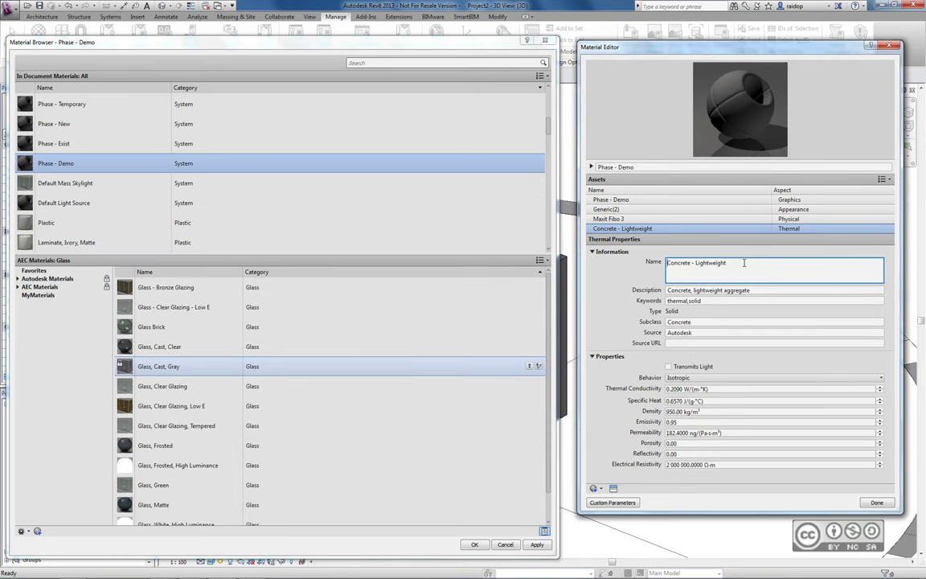
pyautogui.hotkey('ctrl', 'a')
pyautogui.write('Maxit Fibo 3')
pyautogui.click(683, 293)
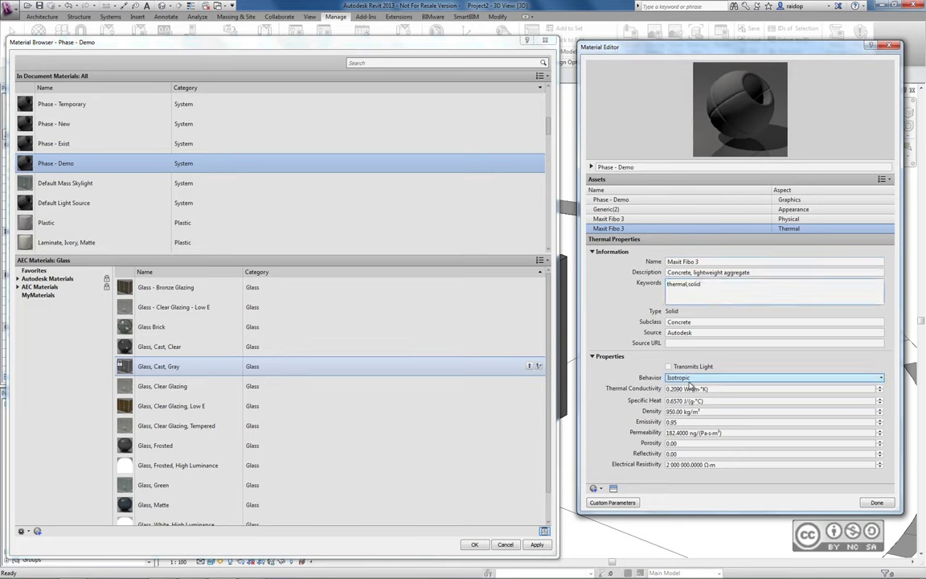
pyautogui.press('Tab')
pyautogui.press('Tab')
pyautogui.press('Tab')
pyautogui.press('Tab')
pyautogui.press('Tab')
pyautogui.press('Tab')
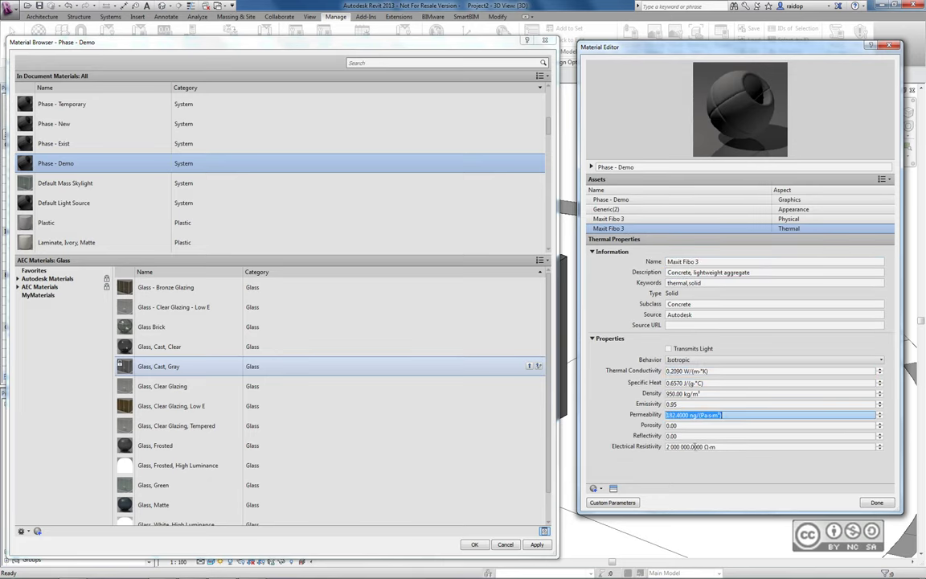
pyautogui.click(635, 219)
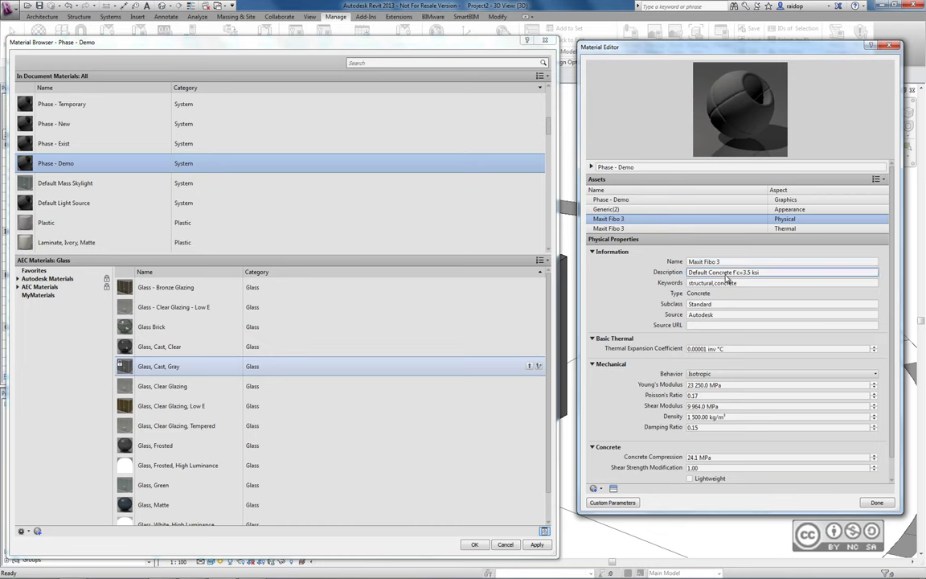
pyautogui.click(876, 503)
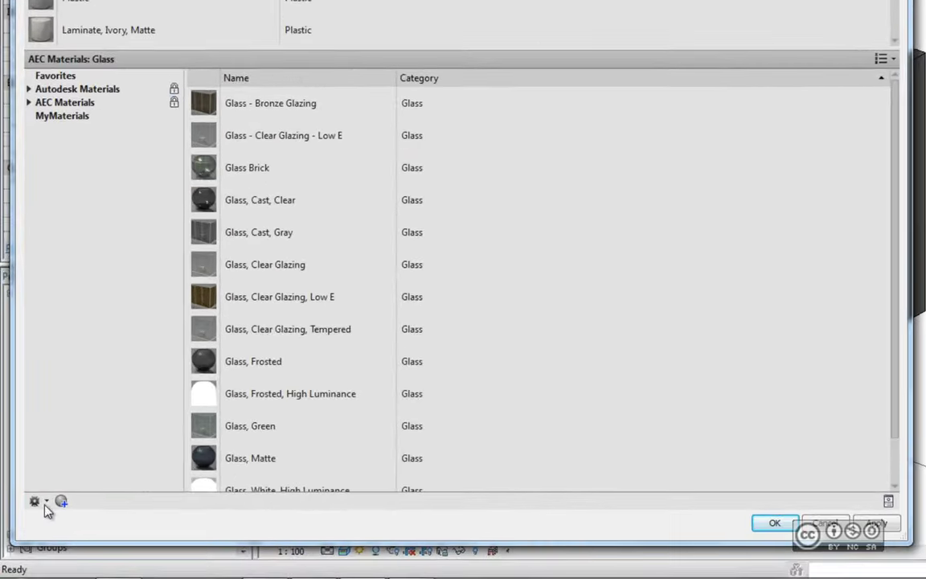
# Show the Material Browser's library options from the bottom-left gear menu
pyautogui.click(45, 505)
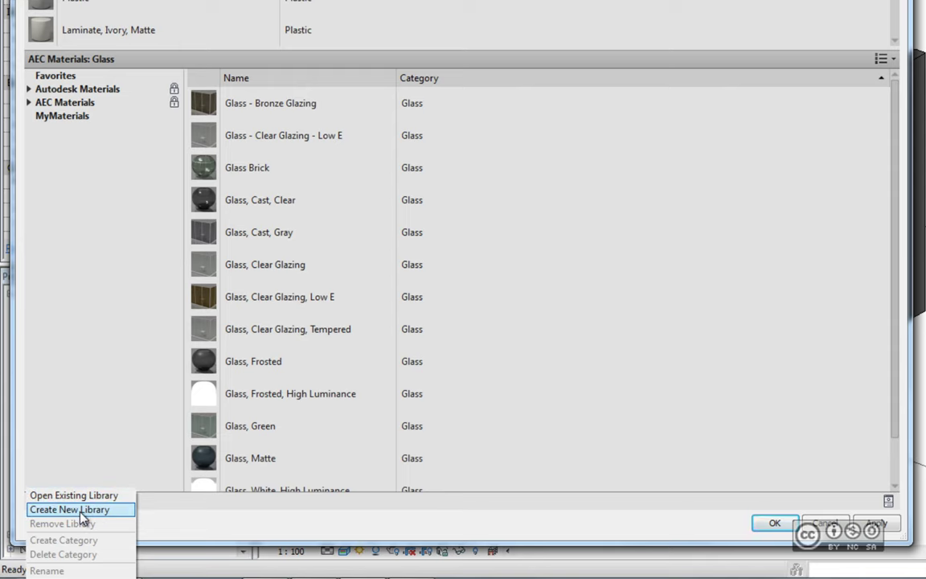
# Create a new material library file EST_materjalid on the Desktop
pyautogui.click(80, 510)
pyautogui.write('EST_')
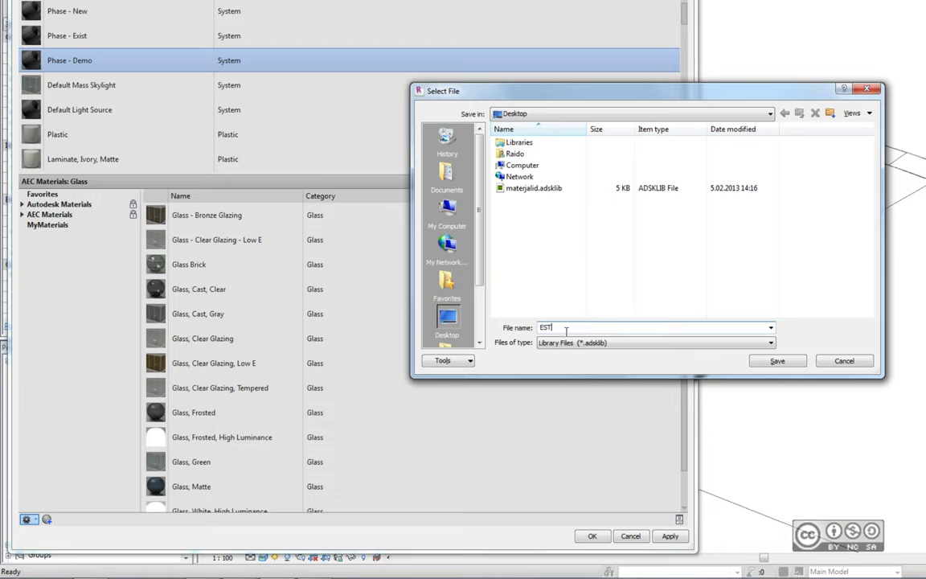
pyautogui.write('materjalid')
pyautogui.click(776, 361)
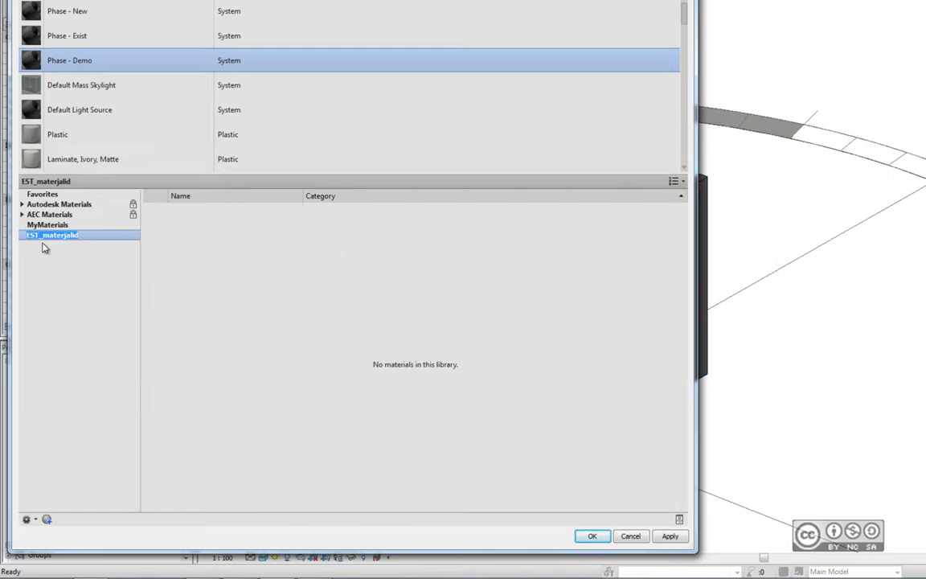
pyautogui.click(60, 236)
pyautogui.press('Return')
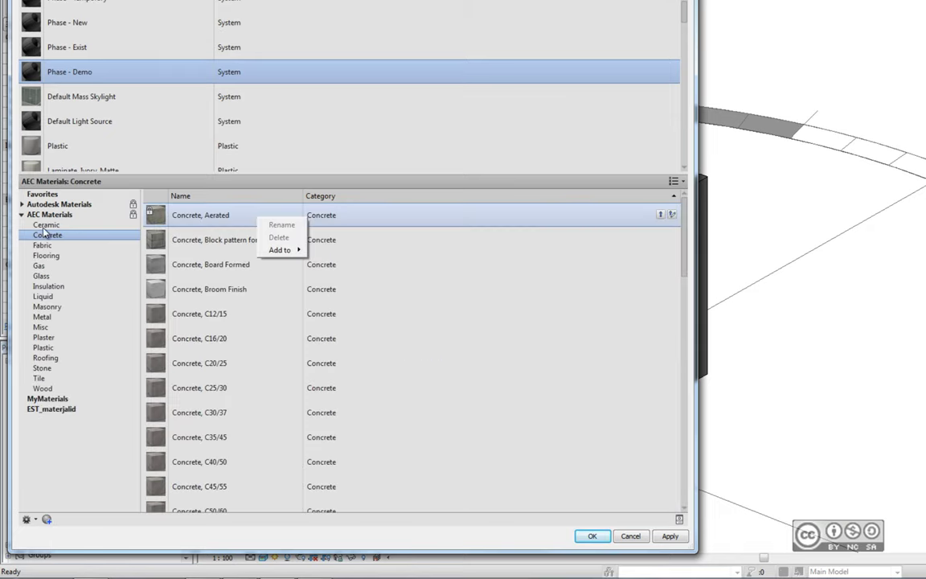
pyautogui.rightClick(221, 222)
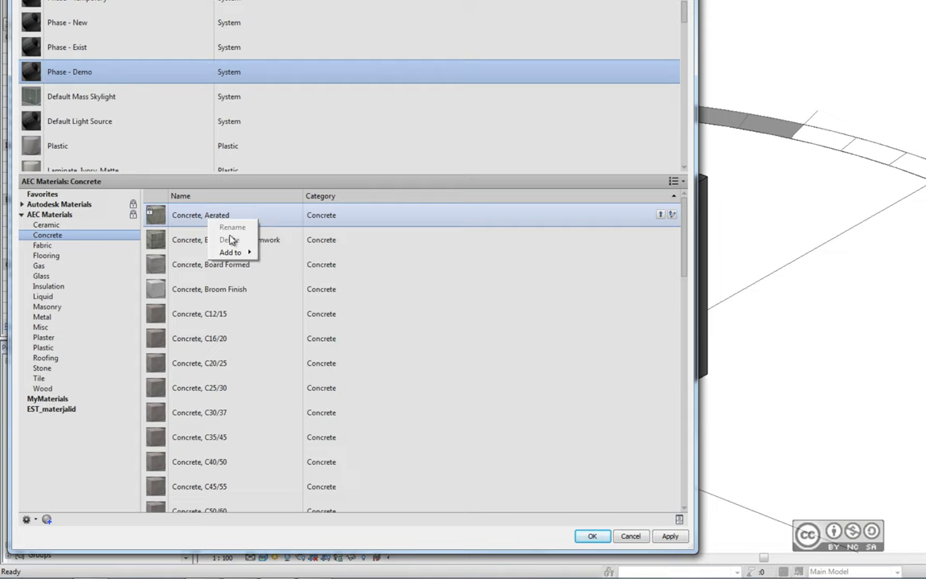
pyautogui.moveTo(280, 250)
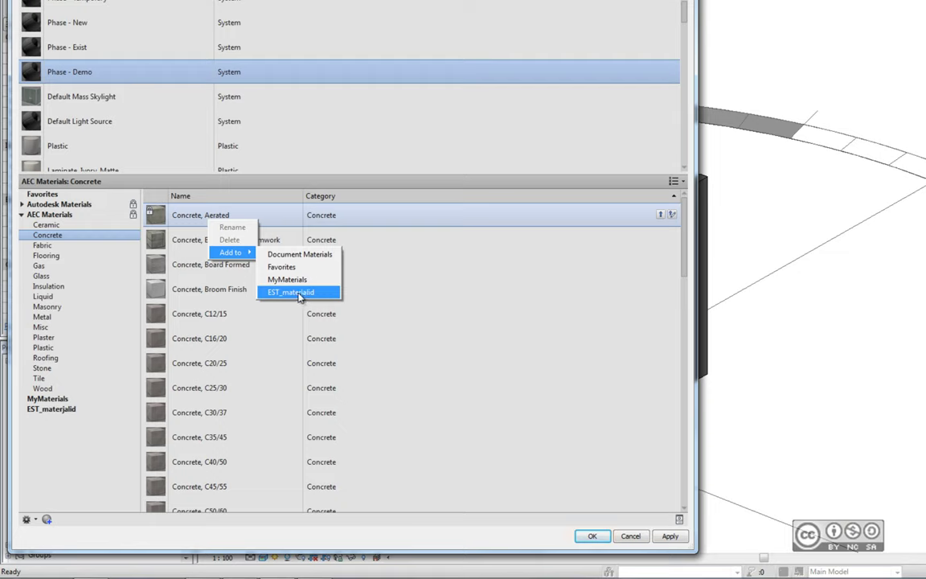
# Add Concrete, Aerated to EST_materjalid and select it in that library's list
pyautogui.click(302, 293)
pyautogui.click(48, 411)
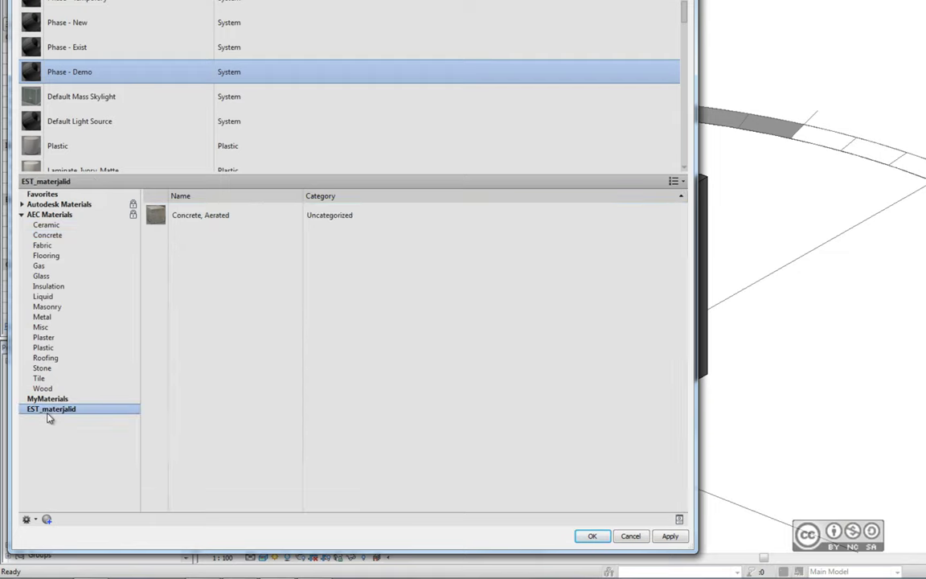
pyautogui.click(217, 217)
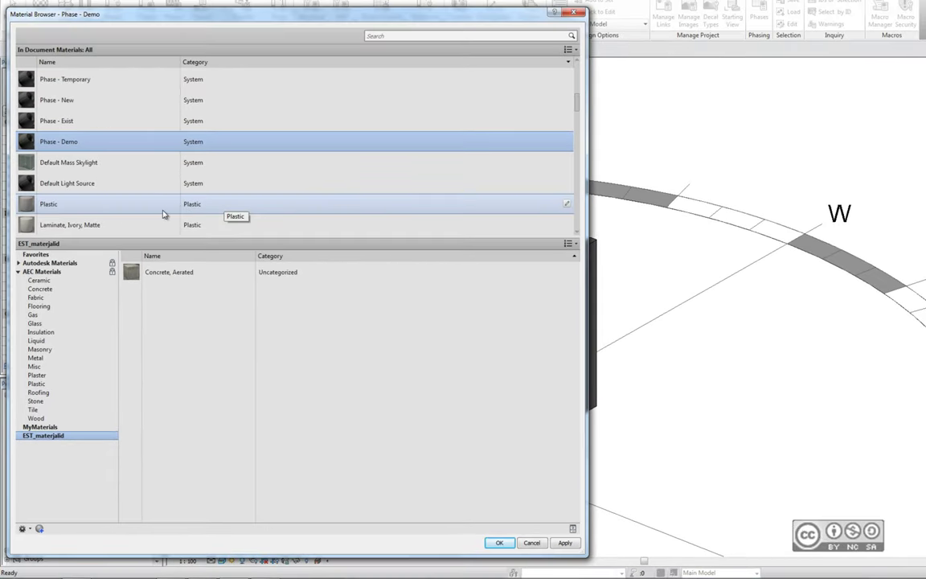
# Import the library's Concrete, Aerated as Concrete, Aerated(1), keeping both appearances, and open it
pyautogui.doubleClick(171, 275)
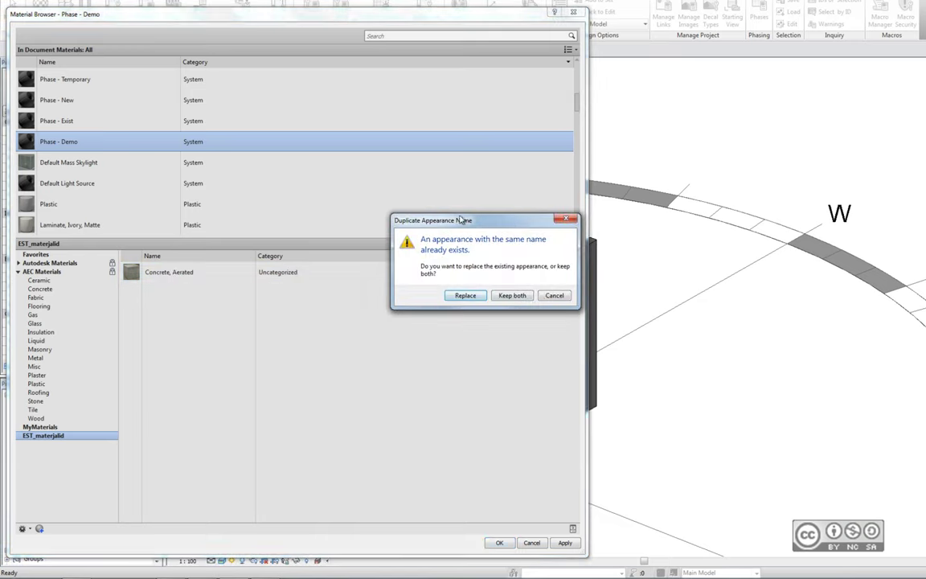
pyautogui.moveTo(460, 220); pyautogui.dragTo(411, 215)
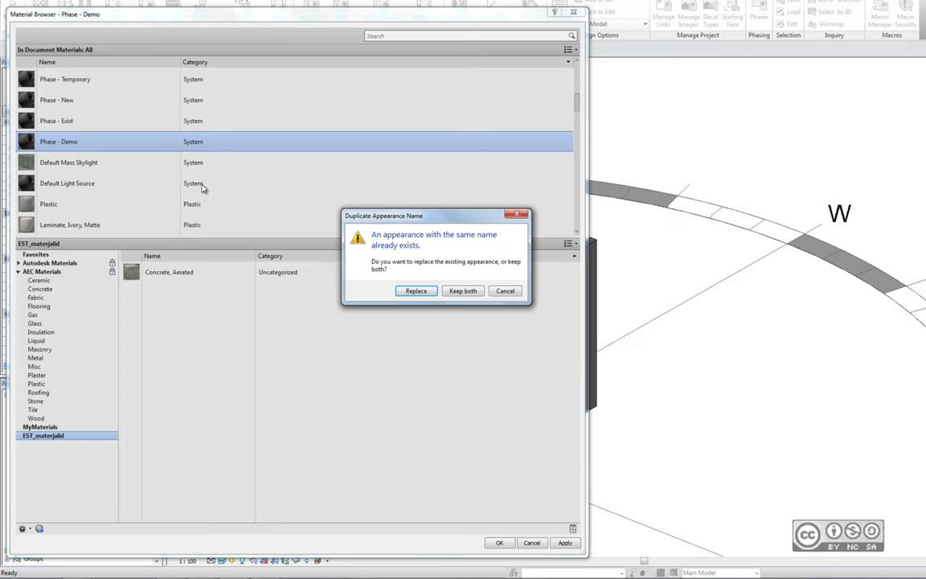
pyautogui.click(463, 290)
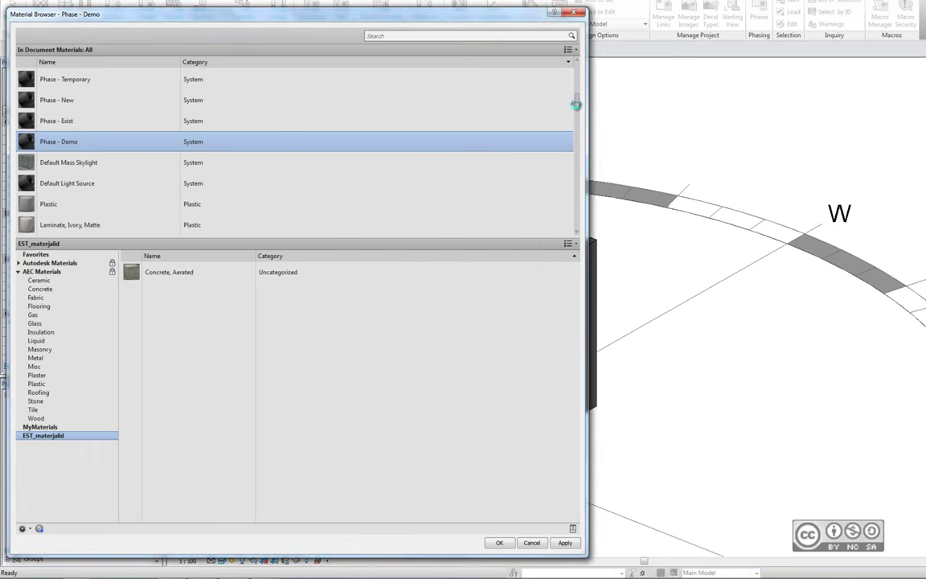
pyautogui.scroll(1, 578, 104)
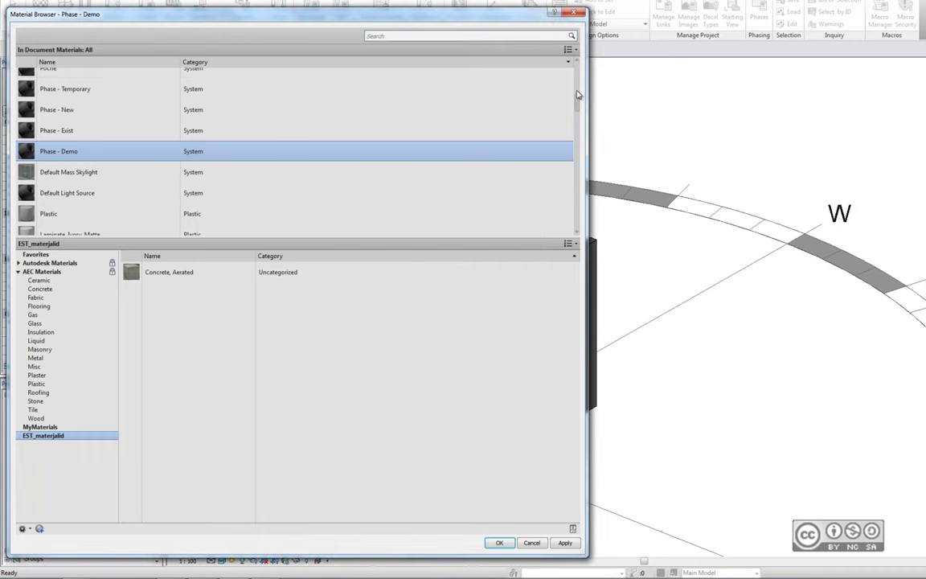
pyautogui.scroll(5, 522, 100)
pyautogui.click(71, 165)
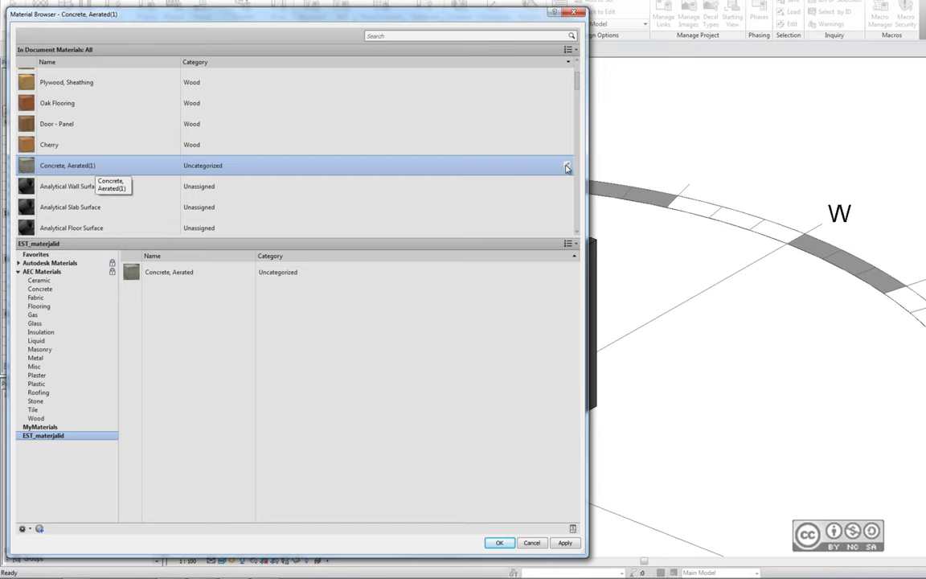
pyautogui.doubleClick(495, 167)
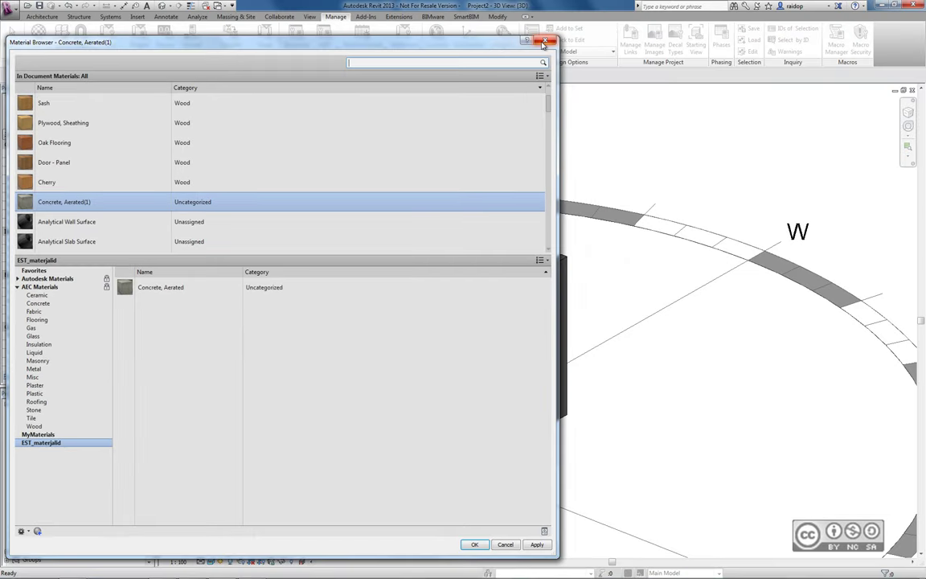
# Close the Material Browser and open Type Properties of the Exterior - Brick on CMU wall
pyautogui.press('Return')
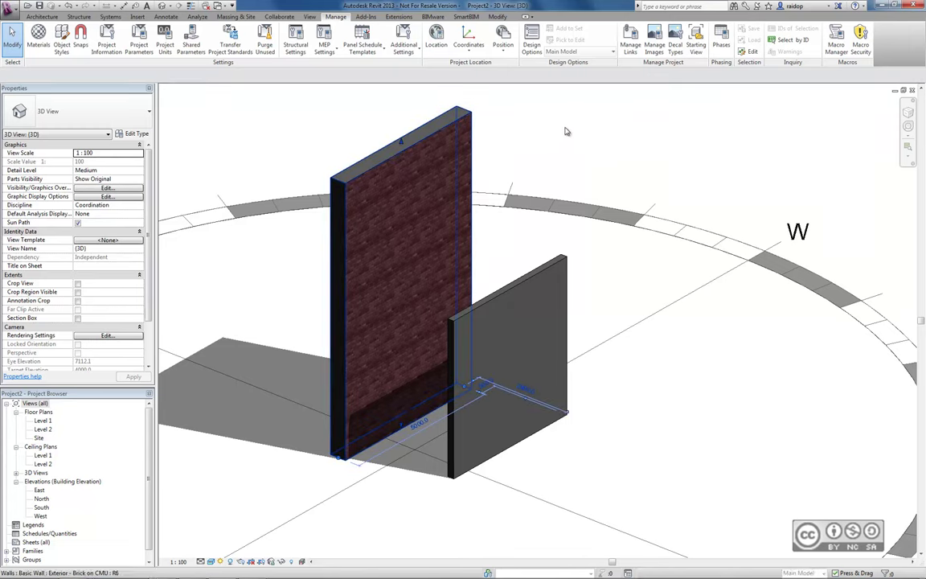
pyautogui.click(511, 117)
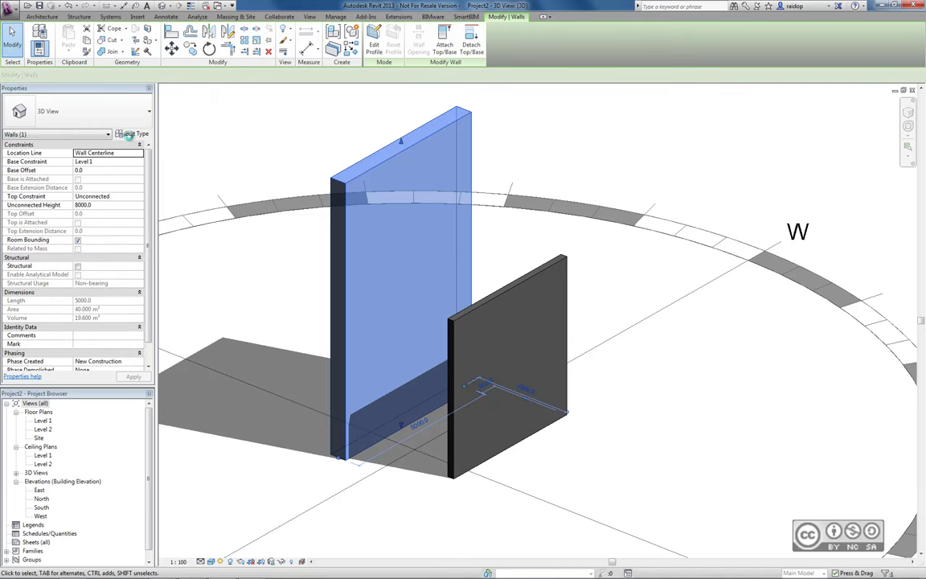
pyautogui.click(123, 127)
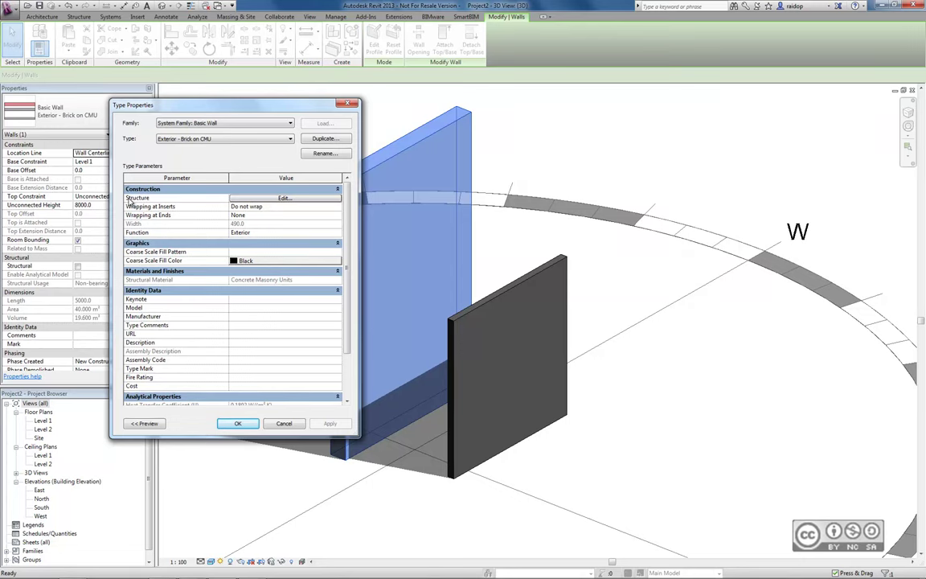
# Edit the wall structure and browse materials for the Concrete Masonry Units layer
pyautogui.click(295, 199)
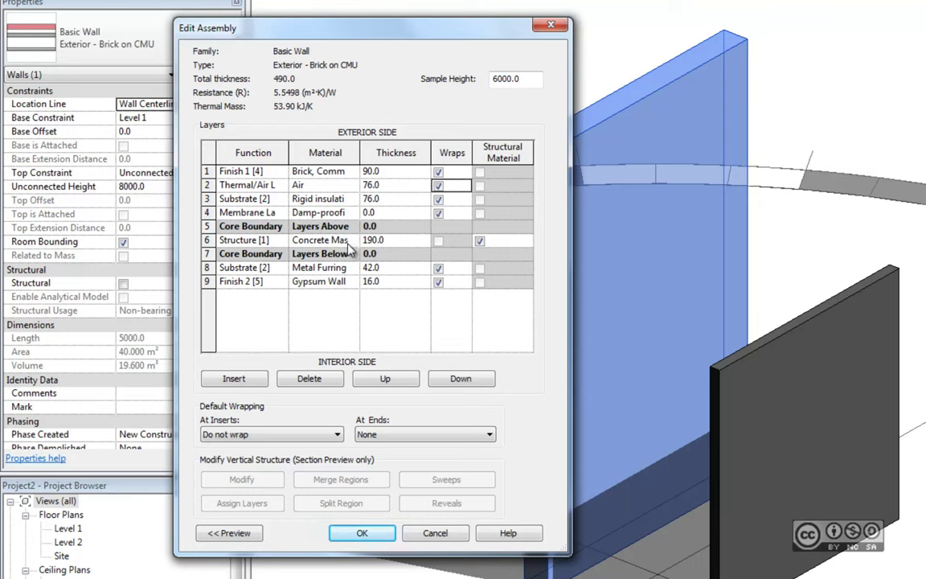
pyautogui.click(352, 241)
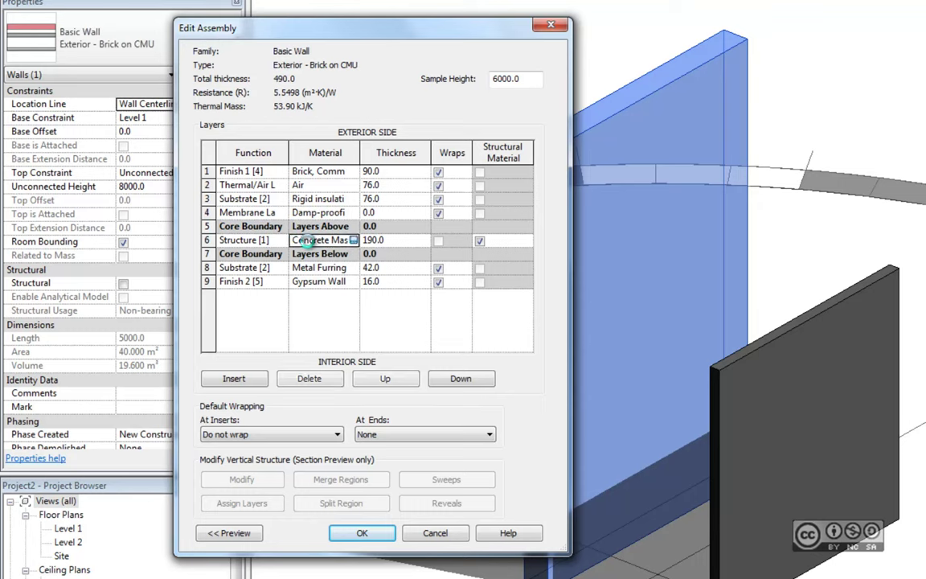
pyautogui.click(353, 241)
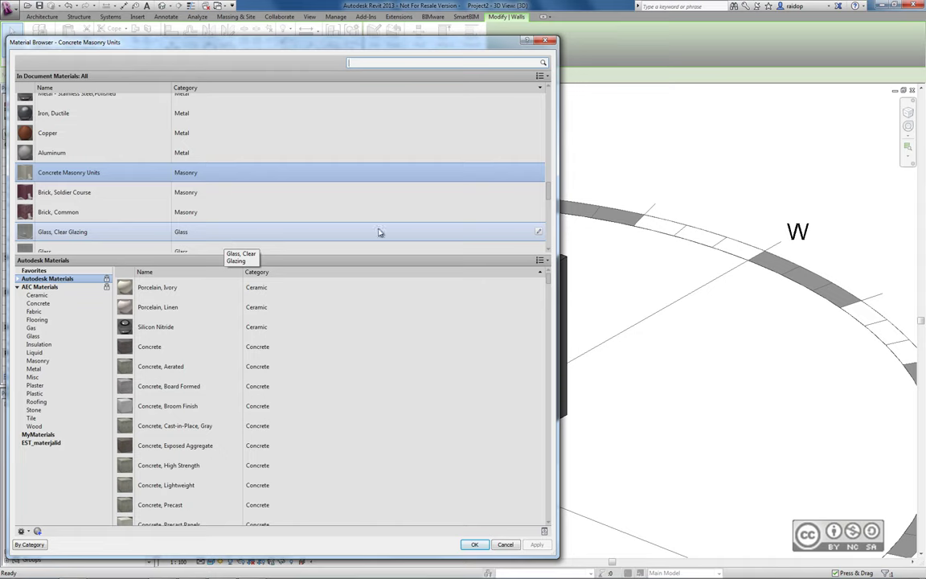
# Set Concrete Masonry Units thermal conductivity to 0.6 W/(m·K), raising wall resistance to 5.7203
pyautogui.scroll(-1, 434, 209)
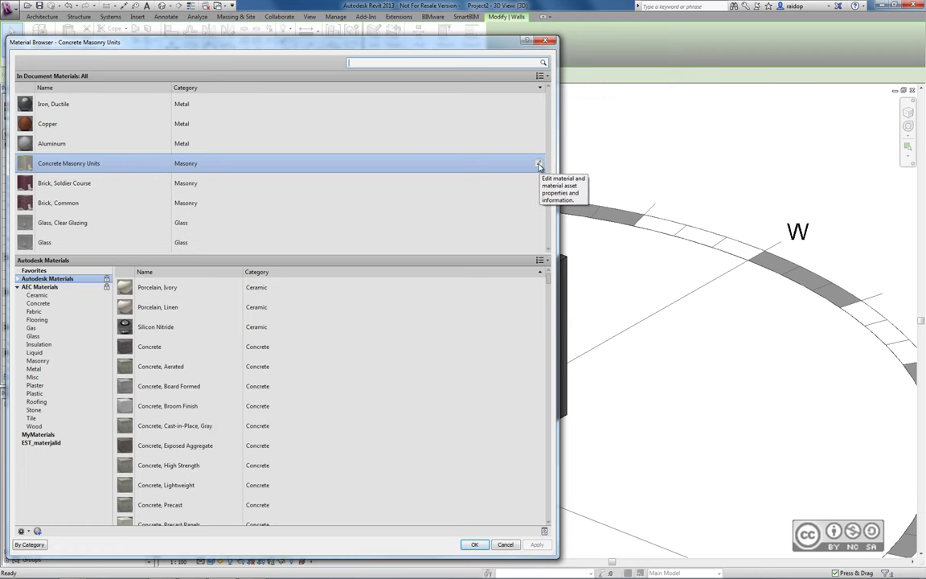
pyautogui.click(538, 164)
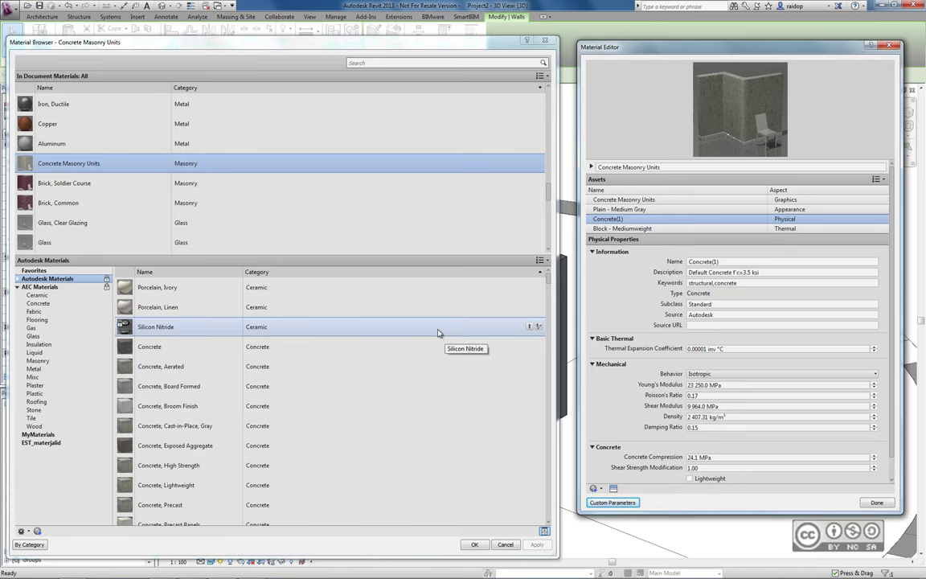
pyautogui.click(712, 230)
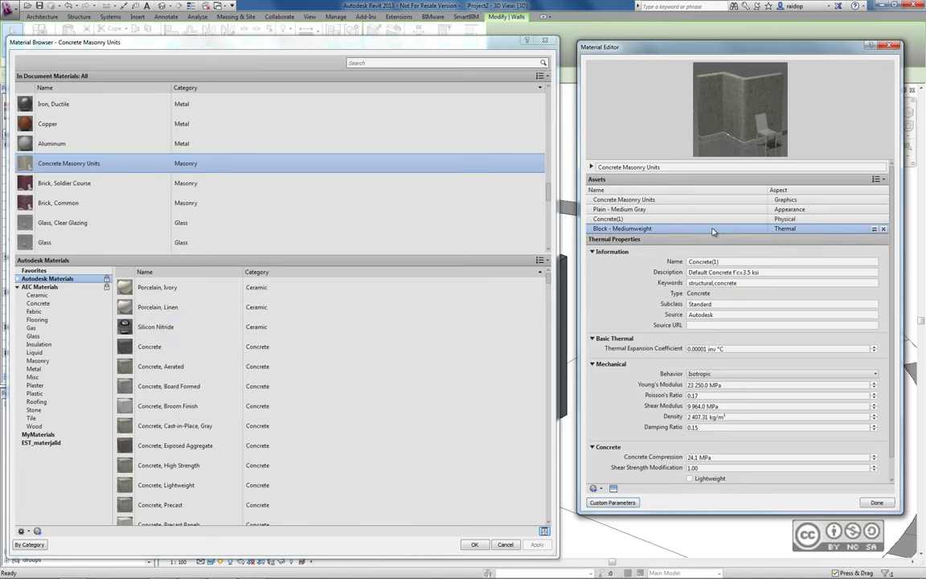
pyautogui.doubleClick(688, 372)
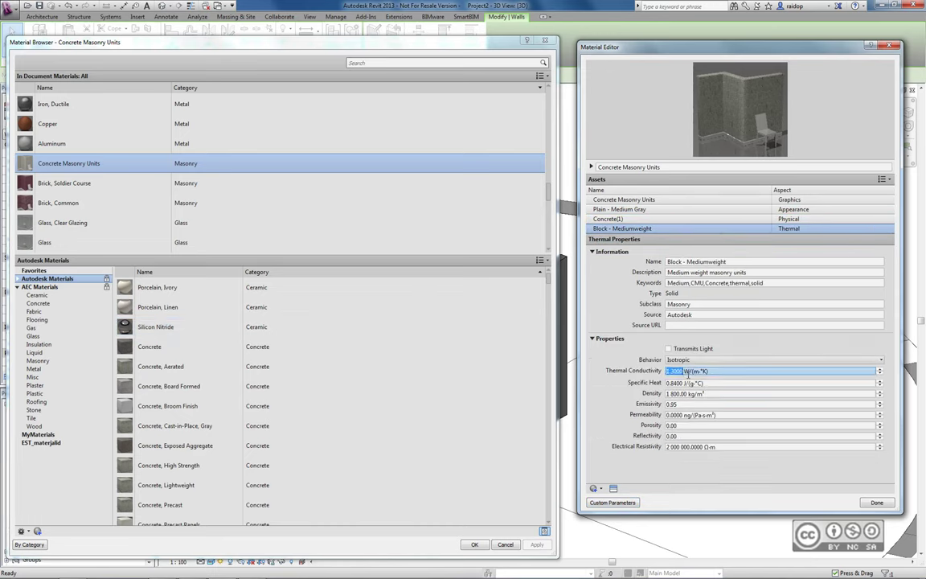
pyautogui.write('0')
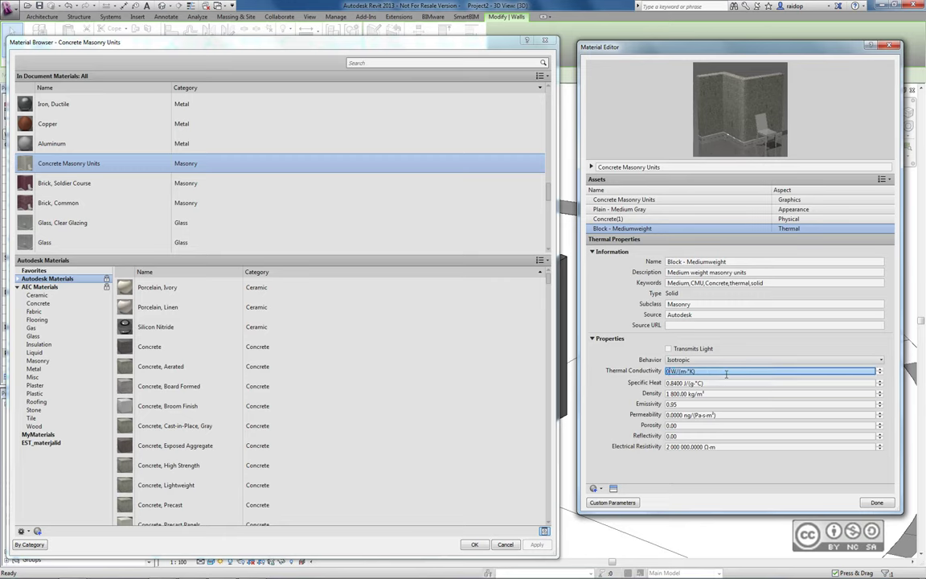
pyautogui.write('.6')
pyautogui.press('Return')
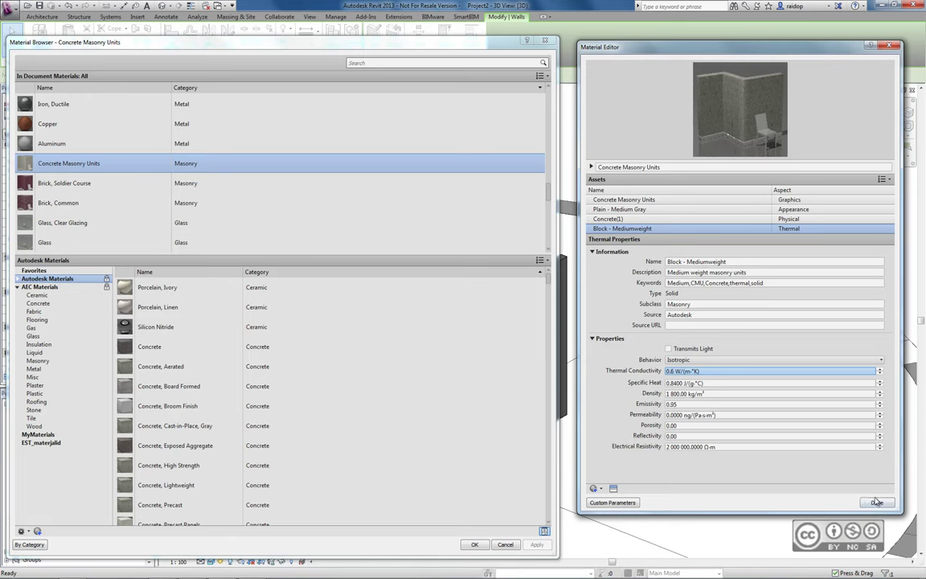
pyautogui.click(876, 503)
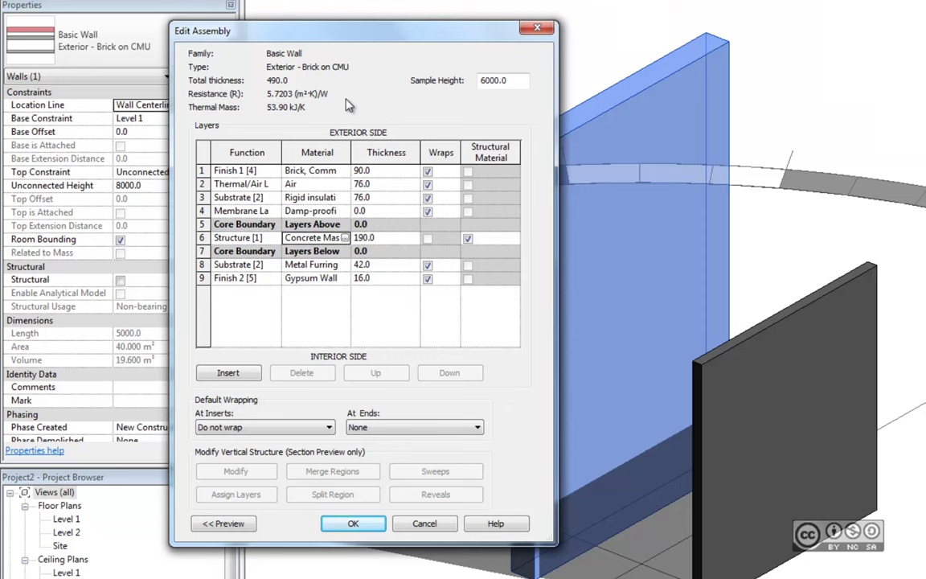
# Change the Concrete Masonry layer from 190.0 to 400 thick, giving a 700.0 wall, and apply it
pyautogui.click(393, 238)
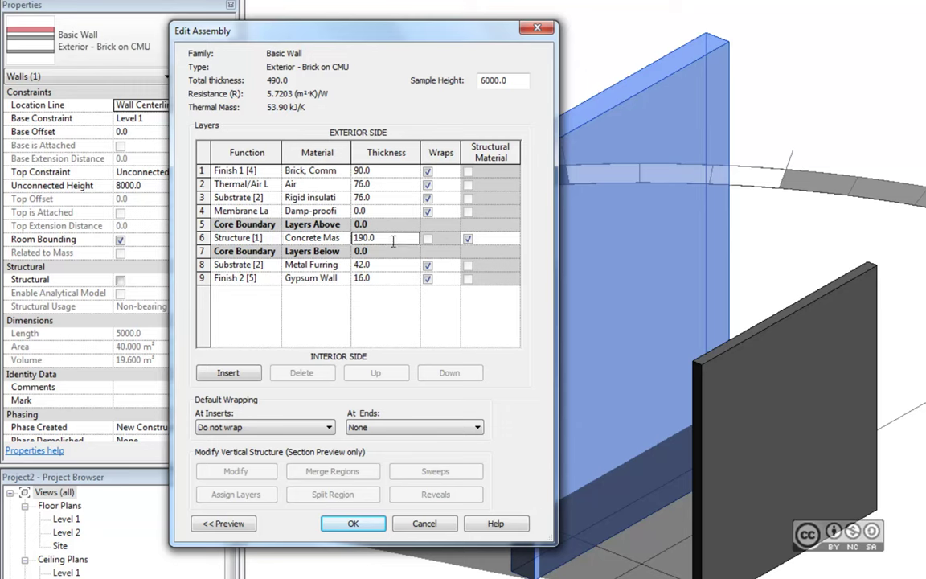
pyautogui.doubleClick(396, 239)
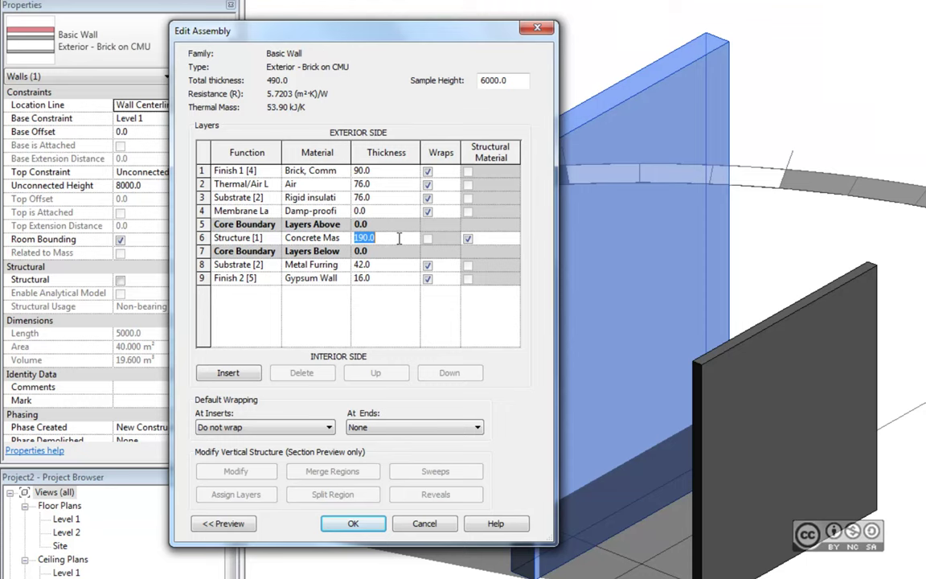
pyautogui.write('400')
pyautogui.click(382, 211)
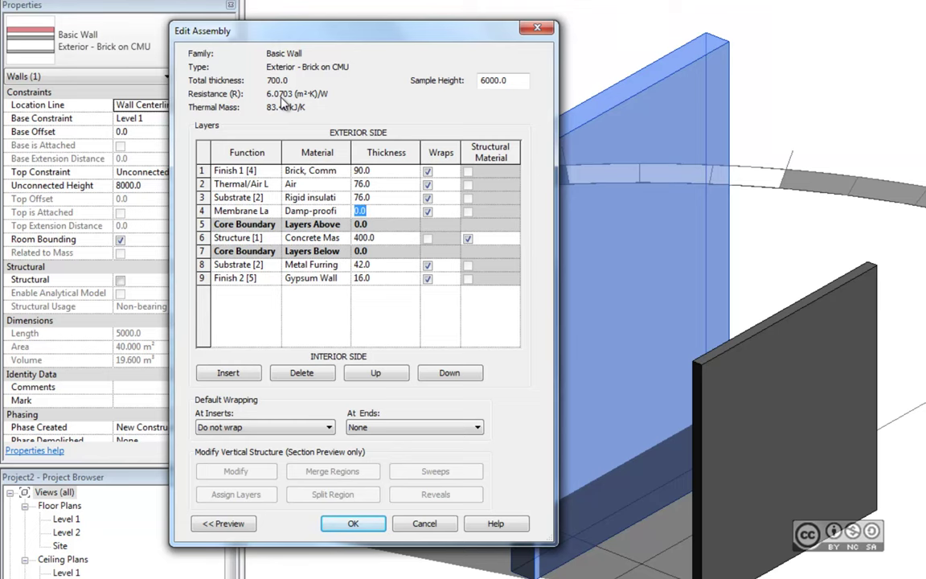
pyautogui.click(354, 523)
pyautogui.scroll(-2, 241, 452)
pyautogui.scroll(-1, 241, 452)
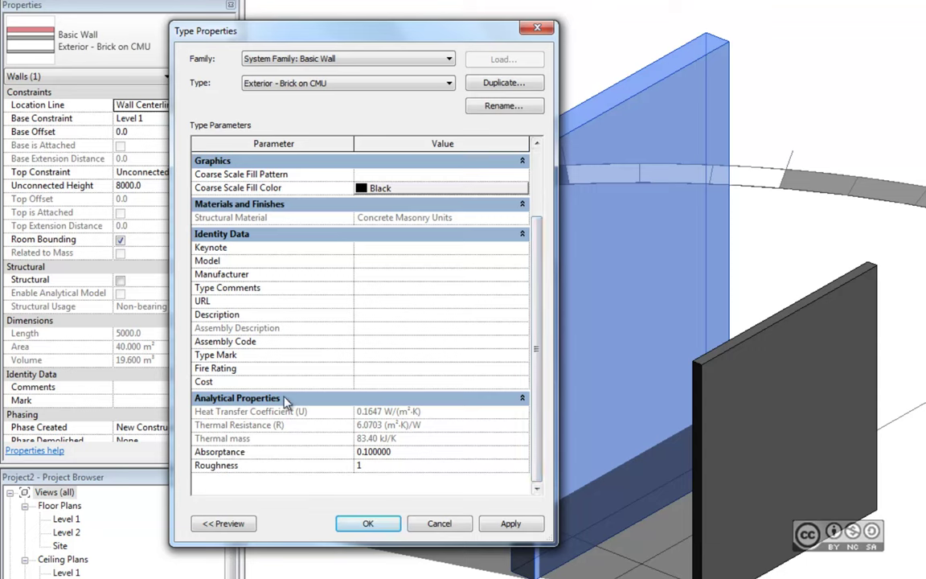
pyautogui.click(365, 523)
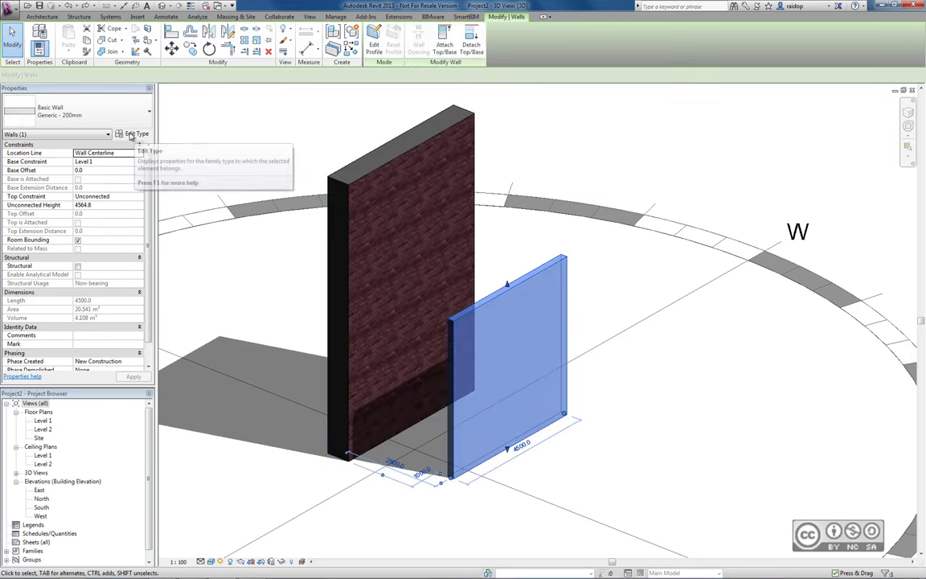
# Open the Generic - 200mm wall's layer structure and browse materials for Structure [1]
pyautogui.click(129, 133)
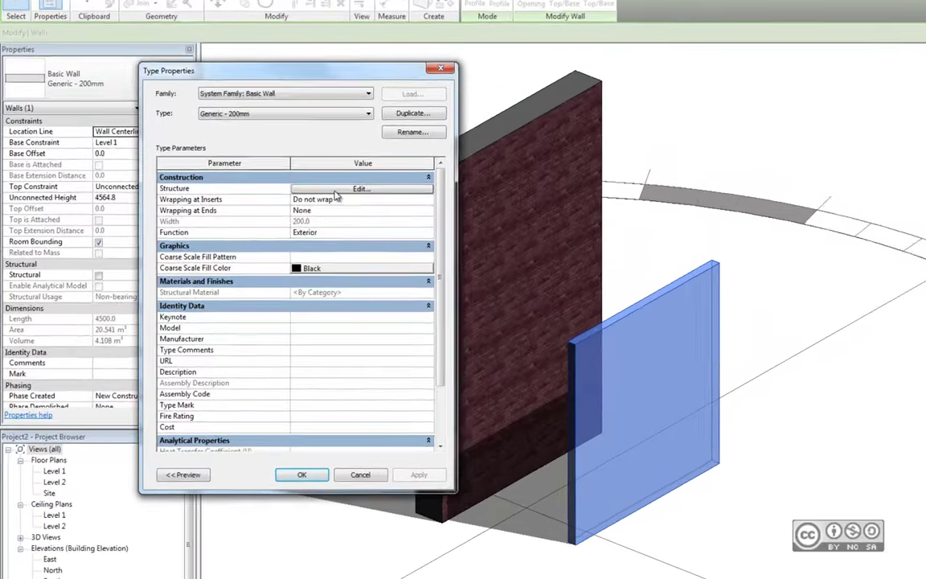
pyautogui.click(266, 199)
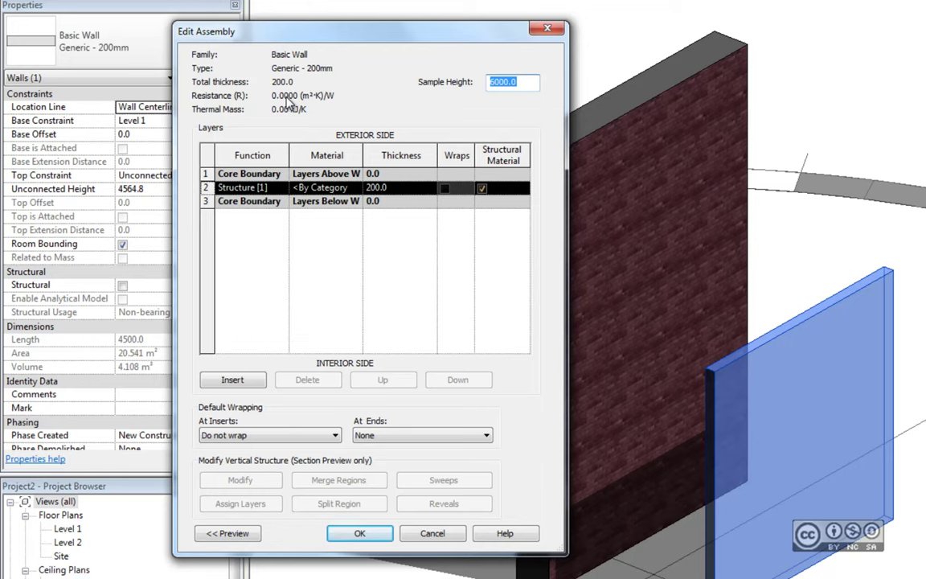
pyautogui.click(356, 190)
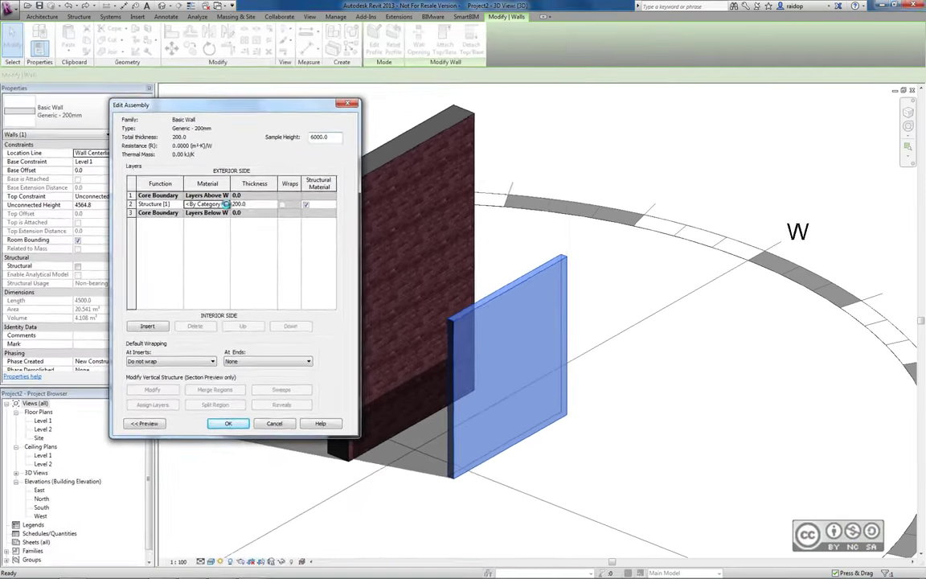
pyautogui.click(356, 187)
pyautogui.scroll(1, 141, 145)
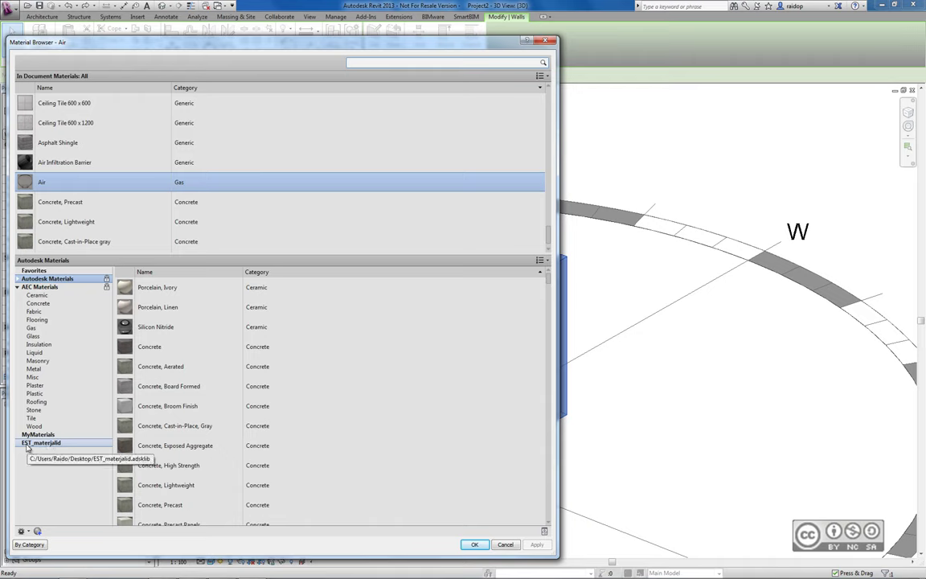
# Remove the EST_materjalid library and reopen EST_materjalid.adsklib from the EnergiaRevit folder
pyautogui.rightClick(29, 444)
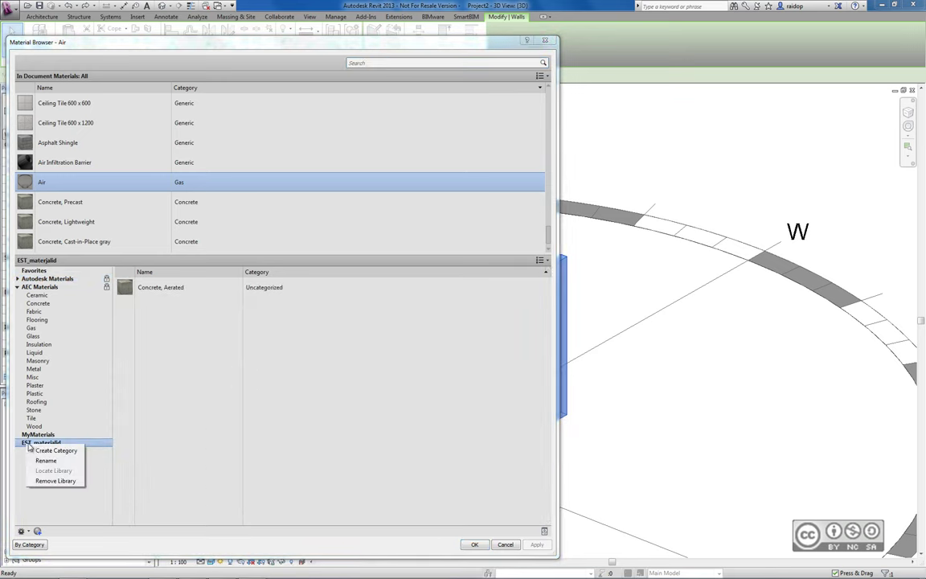
pyautogui.click(58, 480)
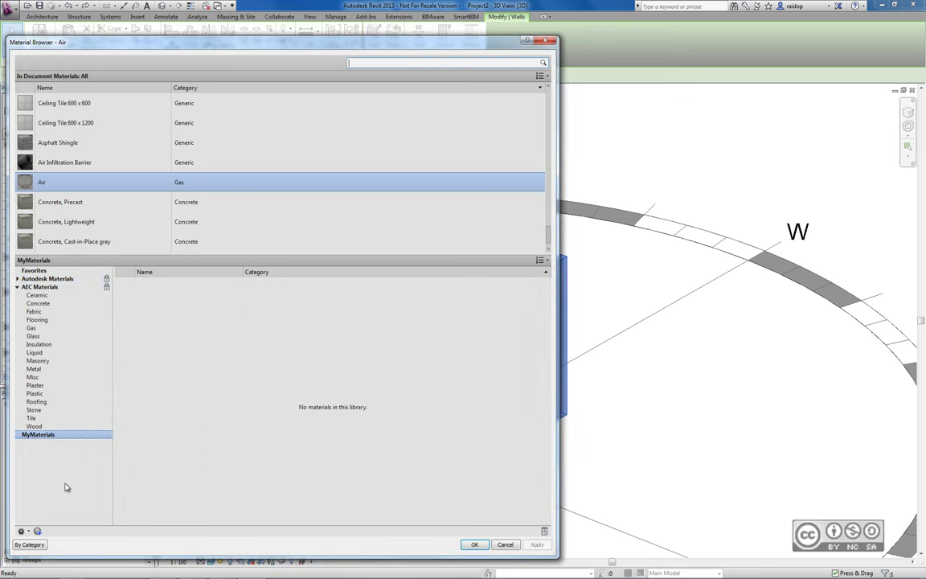
pyautogui.click(24, 531)
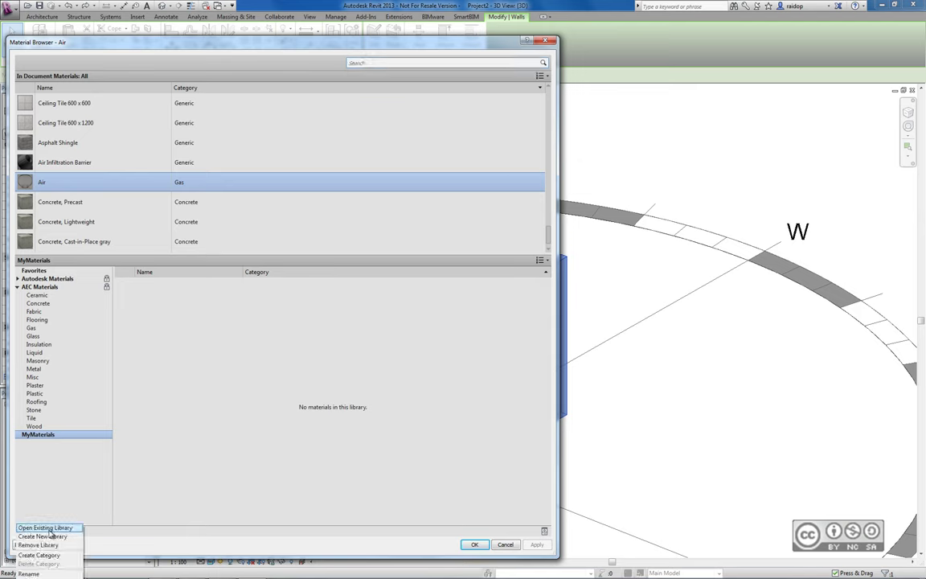
pyautogui.click(47, 528)
pyautogui.click(461, 206)
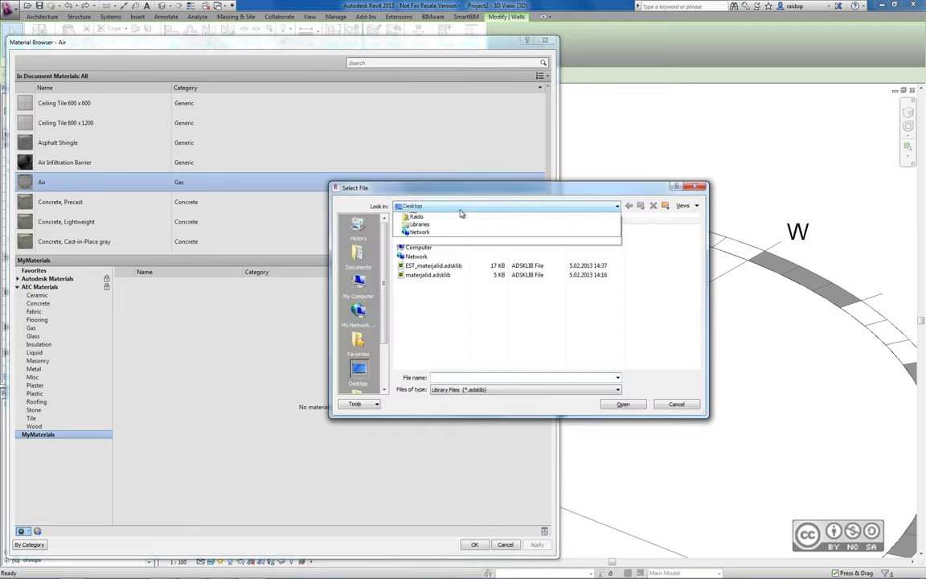
pyautogui.click(422, 227)
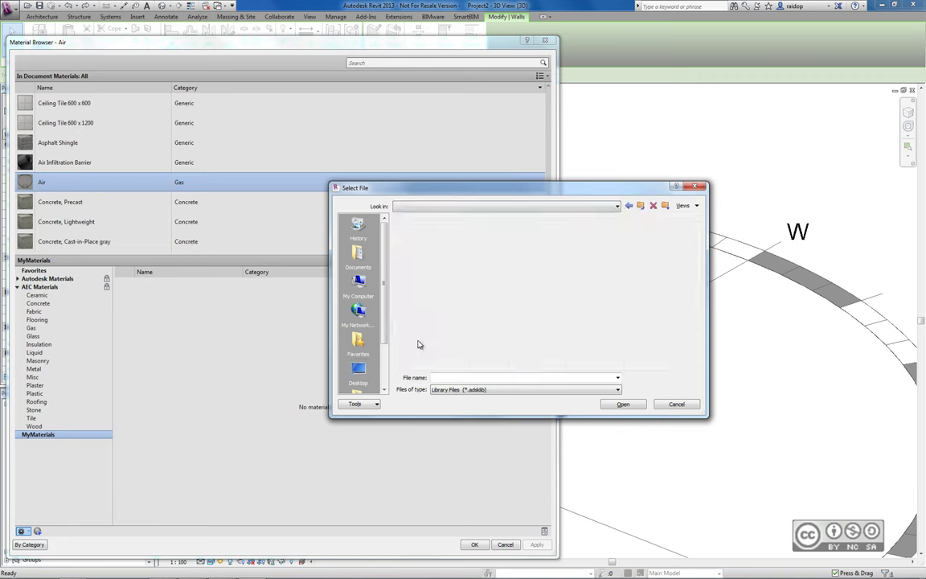
pyautogui.doubleClick(447, 246)
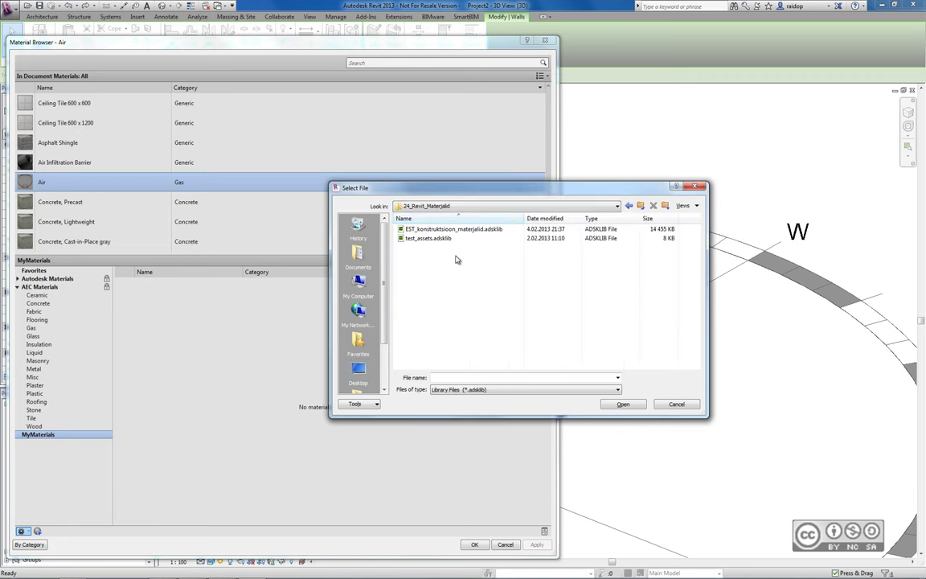
pyautogui.press('BackSpace')
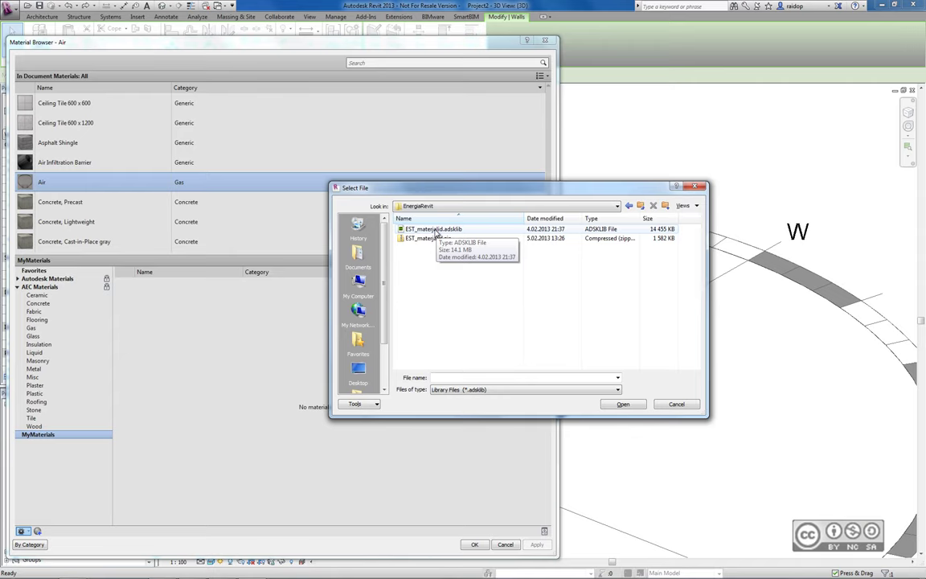
pyautogui.click(436, 232)
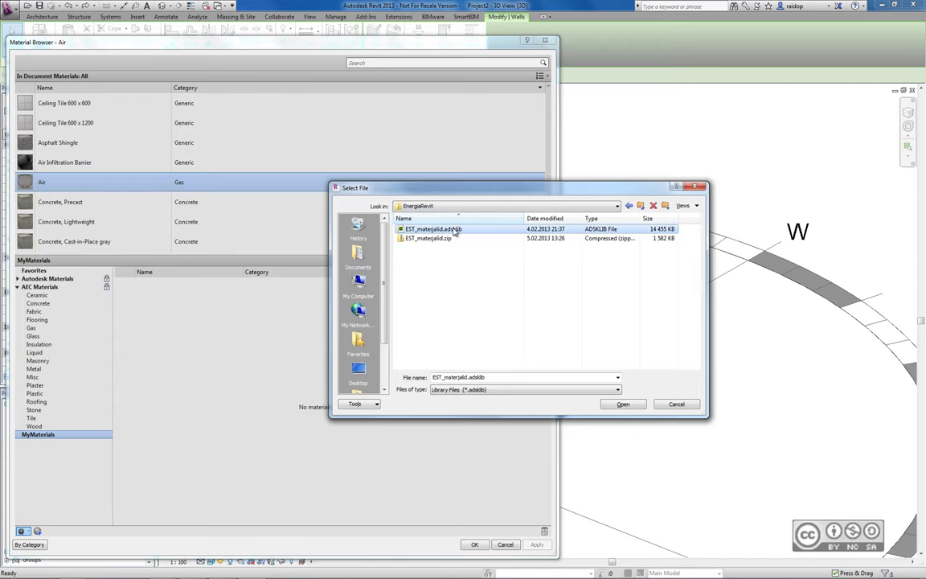
pyautogui.doubleClick(455, 231)
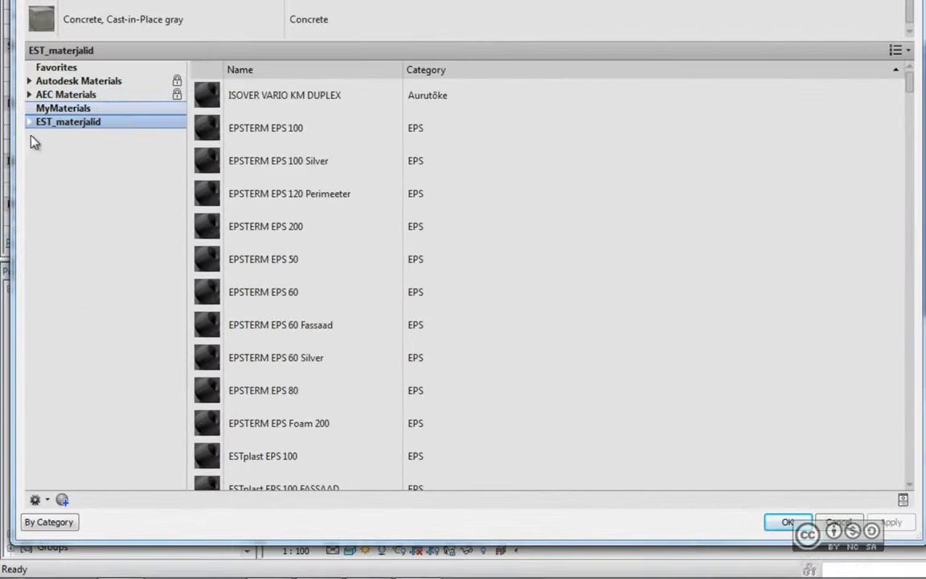
# Add EPSTERM EPS 200 from the EPS category and view its 0.0340 W/(m·K) conductivity
pyautogui.click(28, 121)
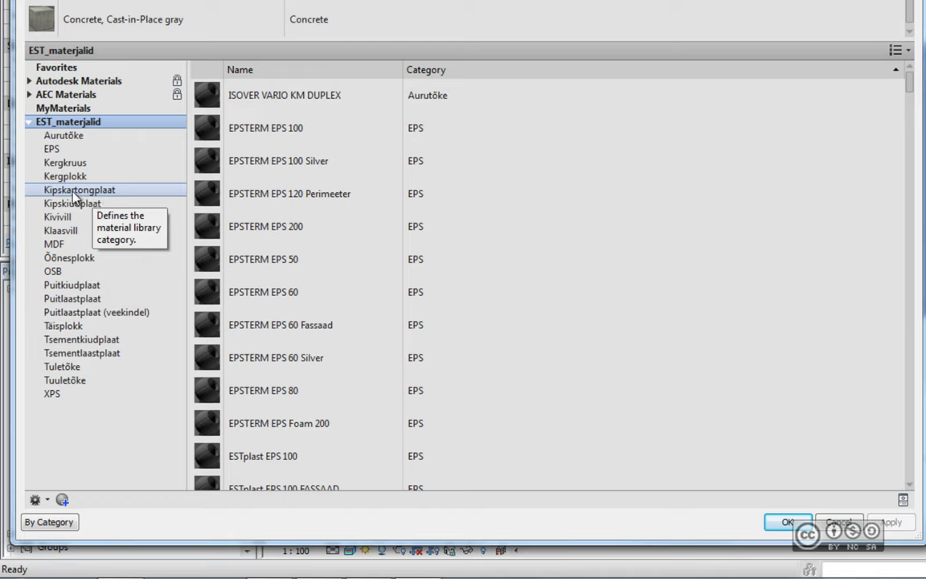
pyautogui.press('Down')
pyautogui.press('Down')
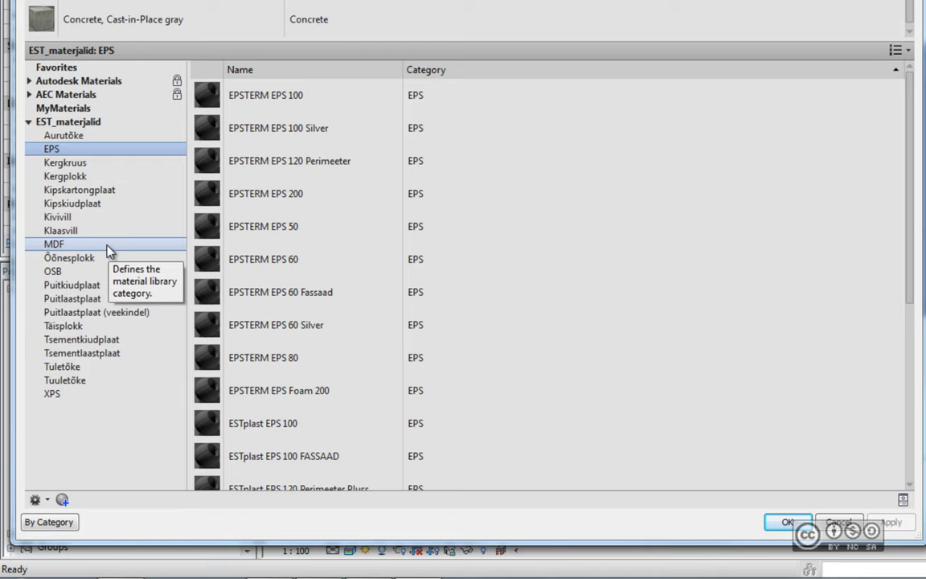
pyautogui.moveTo(516, 191)
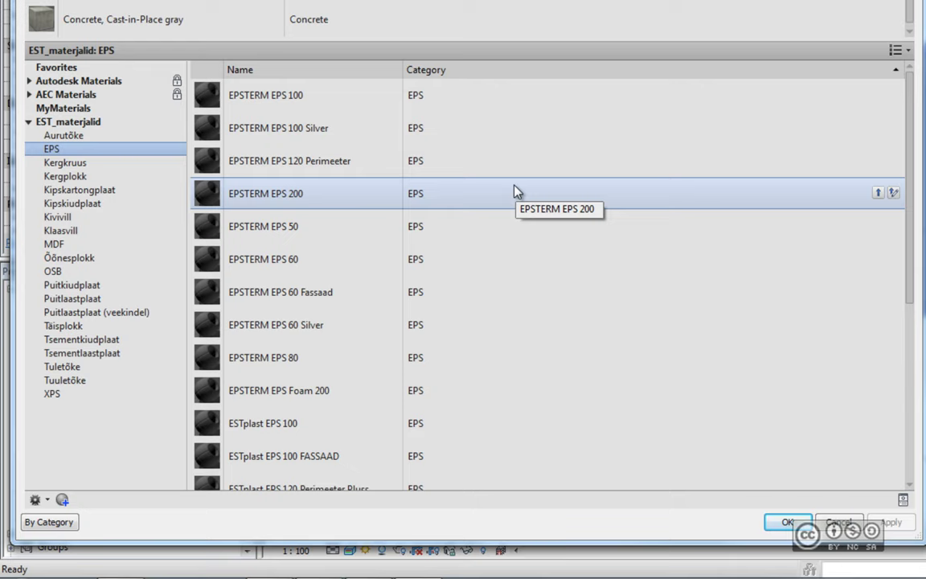
pyautogui.doubleClick(331, 195)
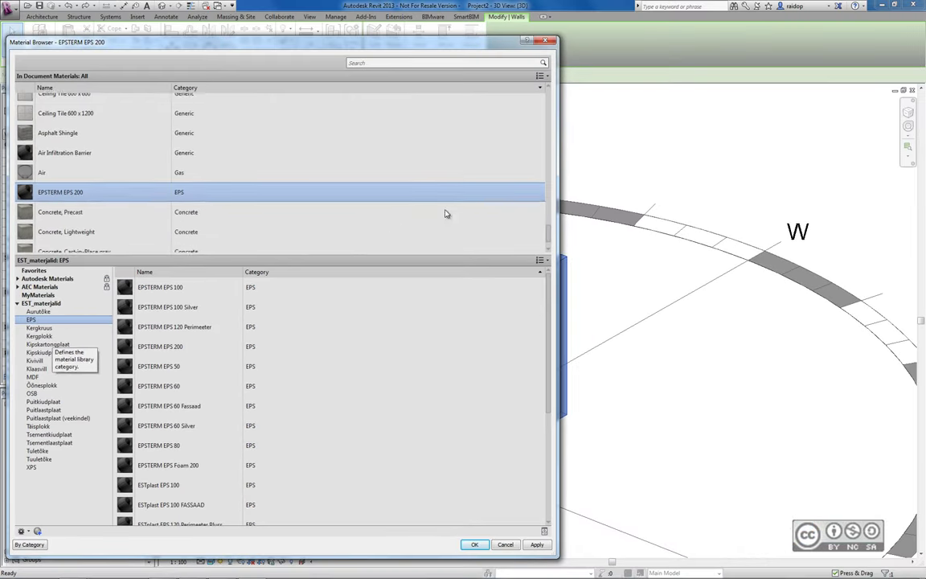
pyautogui.click(539, 183)
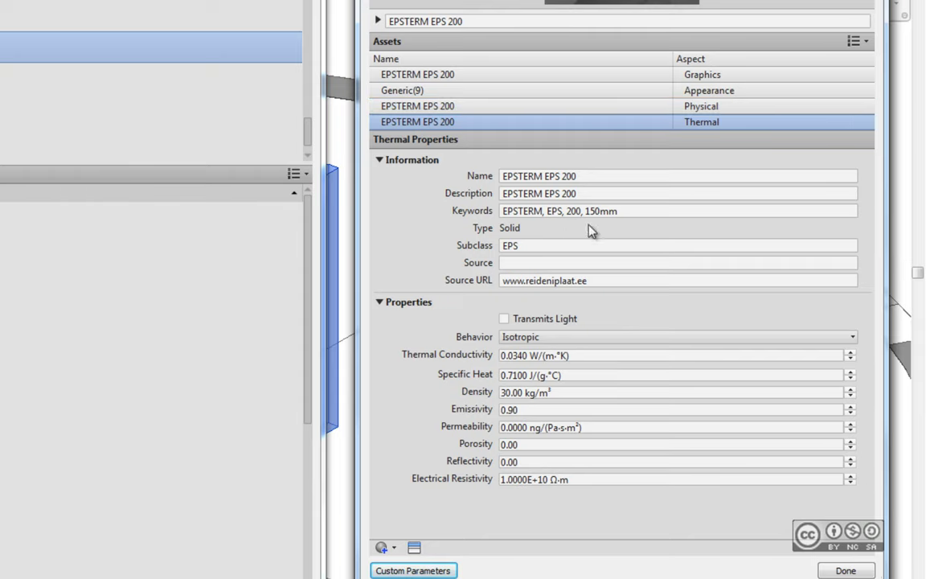
# Read EPSTERM EPS 200's Keywords entry, then close the Material Editor
pyautogui.click(622, 211)
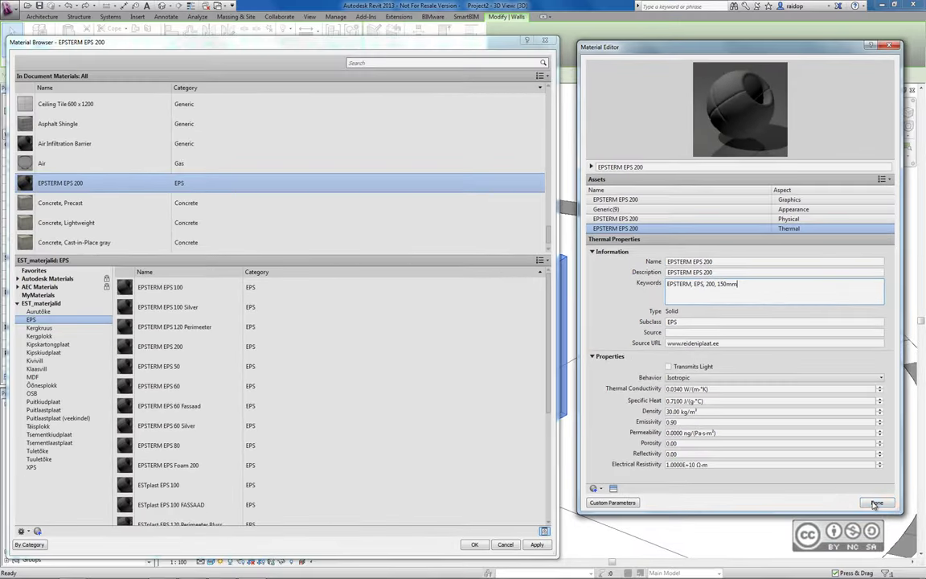
pyautogui.click(875, 504)
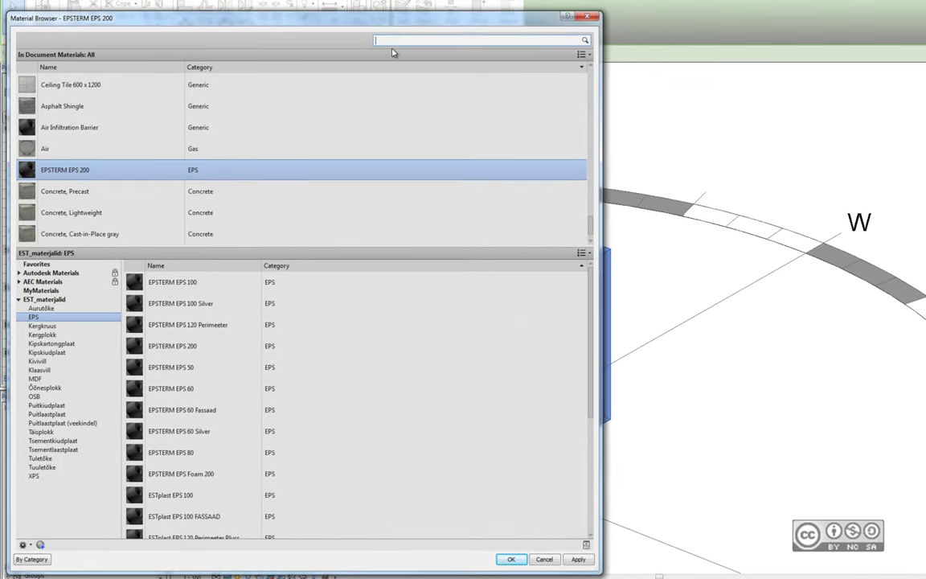
# Search 'kergplokk 200mm', add Aeroc Classic and assign it to the structure layer
pyautogui.write('kerg')
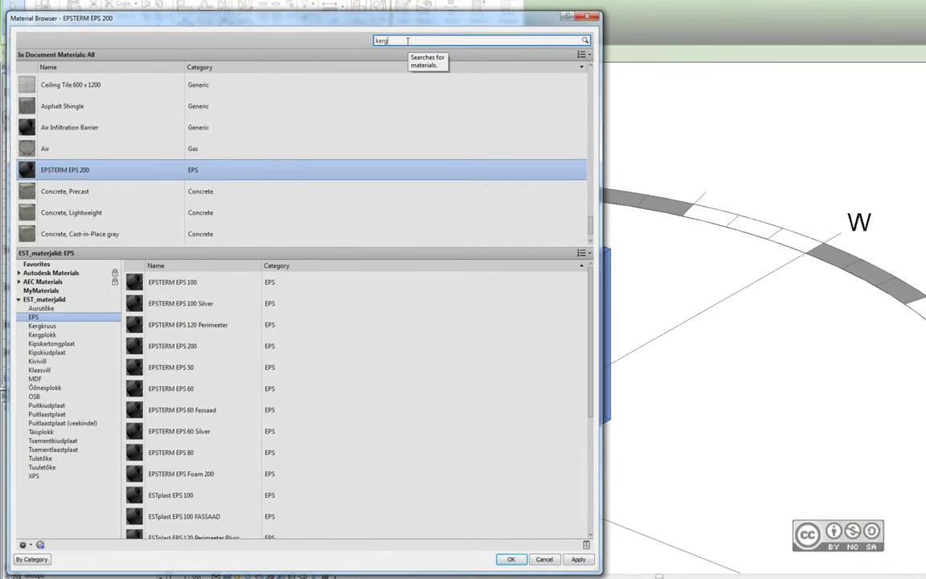
pyautogui.write('plokk 200mm')
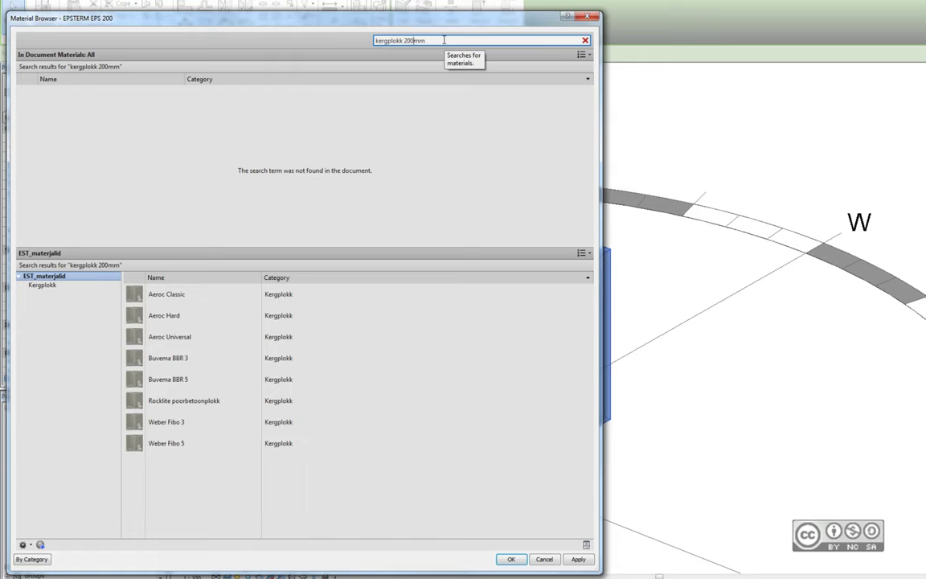
pyautogui.write('1')
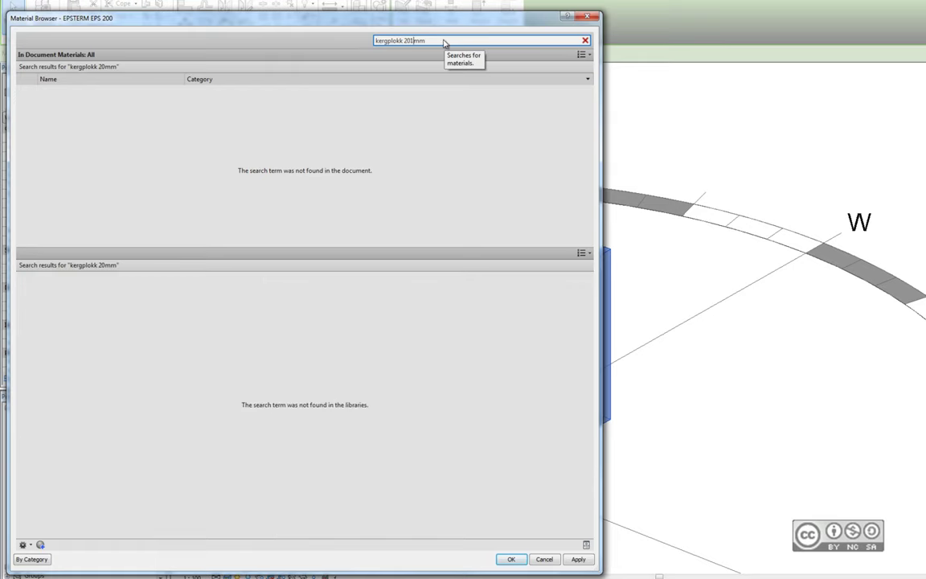
pyautogui.press('BackSpace')
pyautogui.write('0')
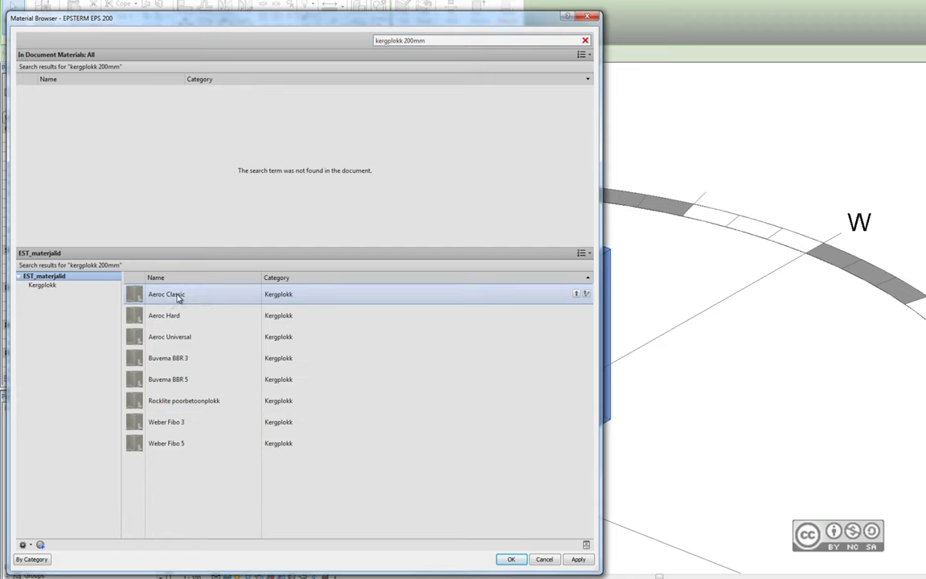
pyautogui.moveTo(179, 297); pyautogui.dragTo(231, 104)
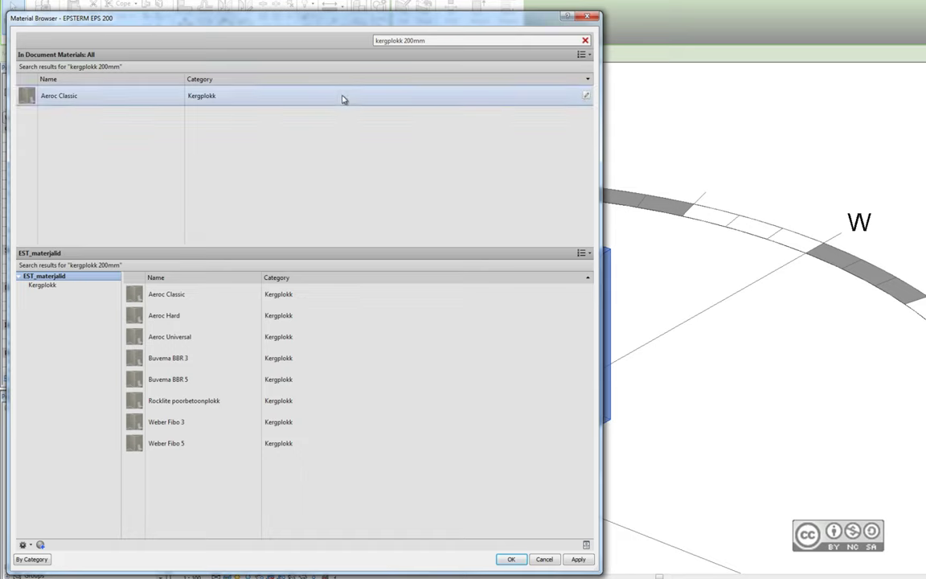
pyautogui.moveTo(305, 96)
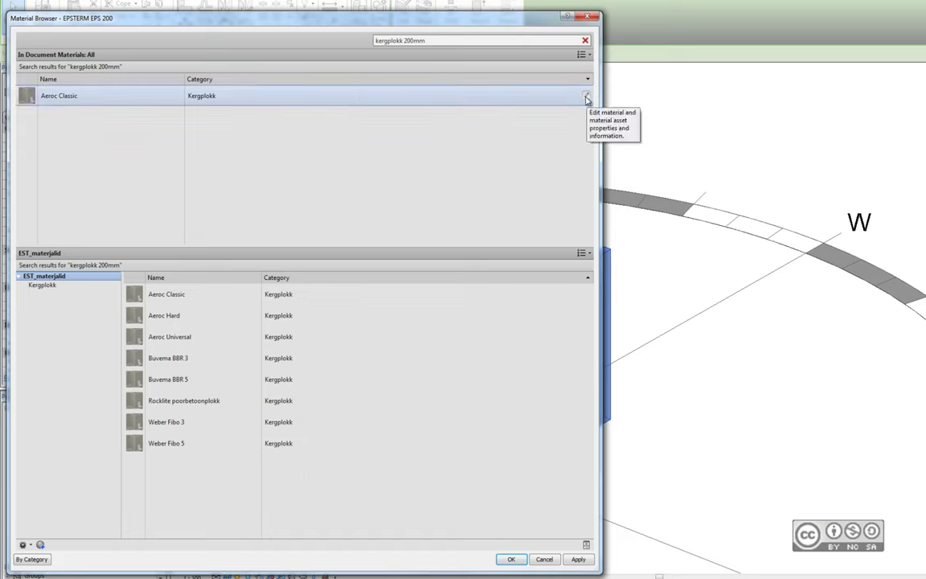
pyautogui.click(588, 98)
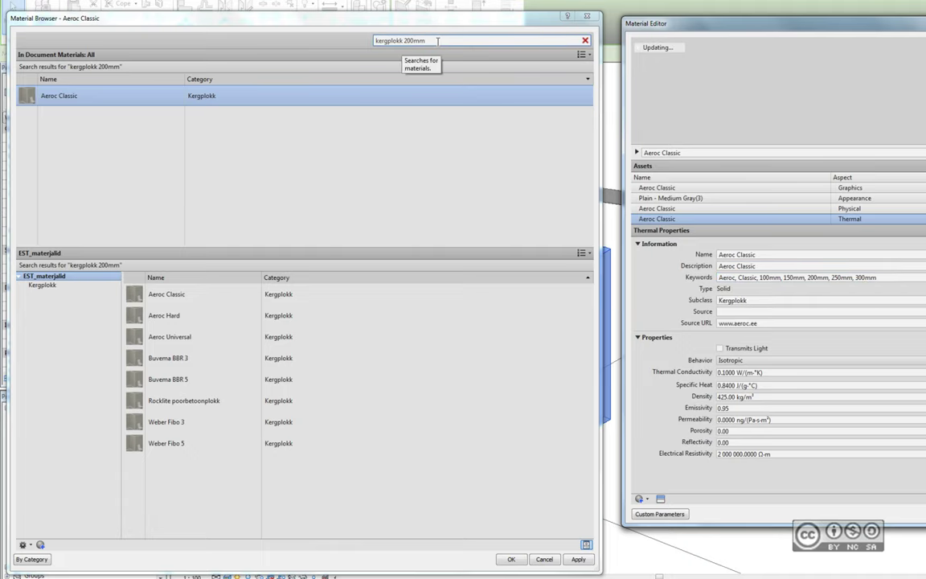
pyautogui.click(586, 544)
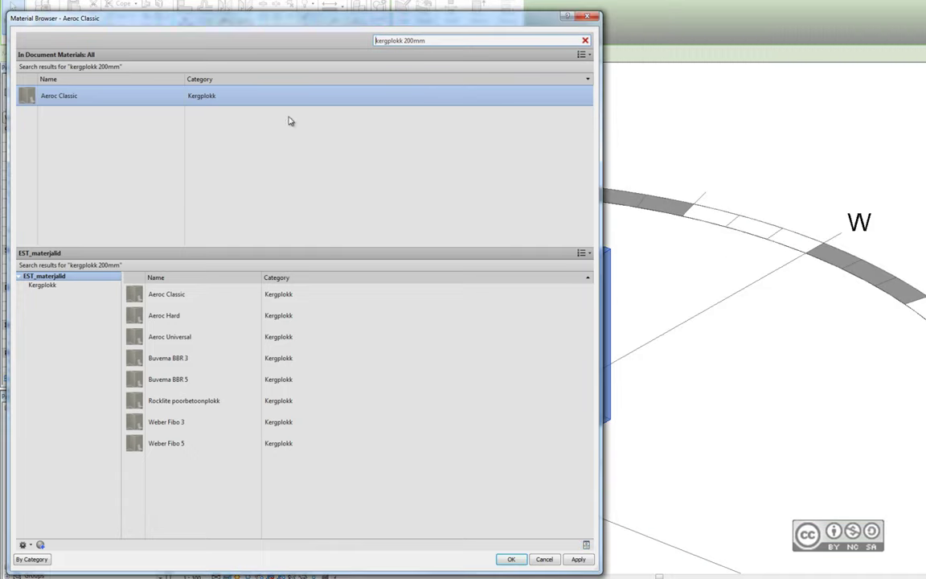
pyautogui.click(515, 561)
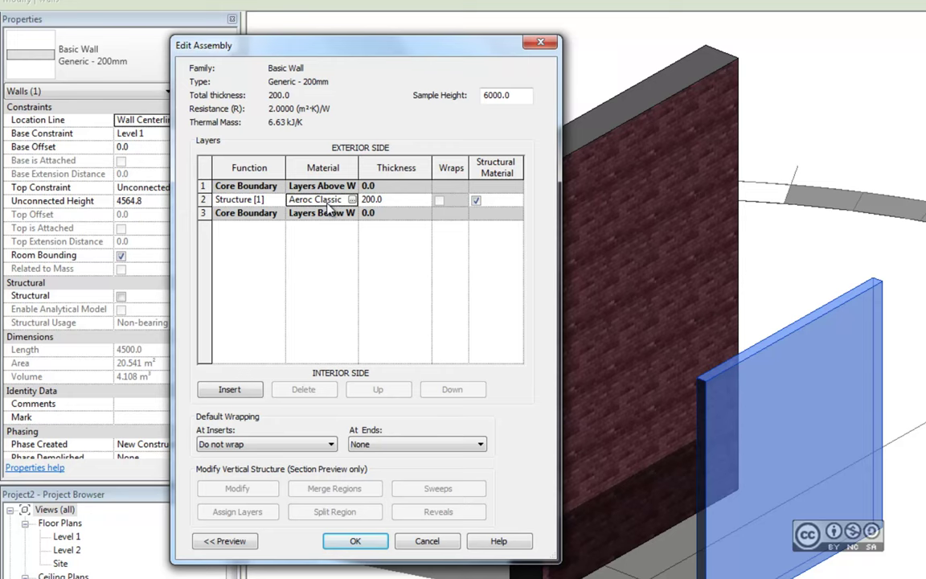
# Insert a new layer above the core boundary and set its function to Substrate [2]
pyautogui.click(377, 199)
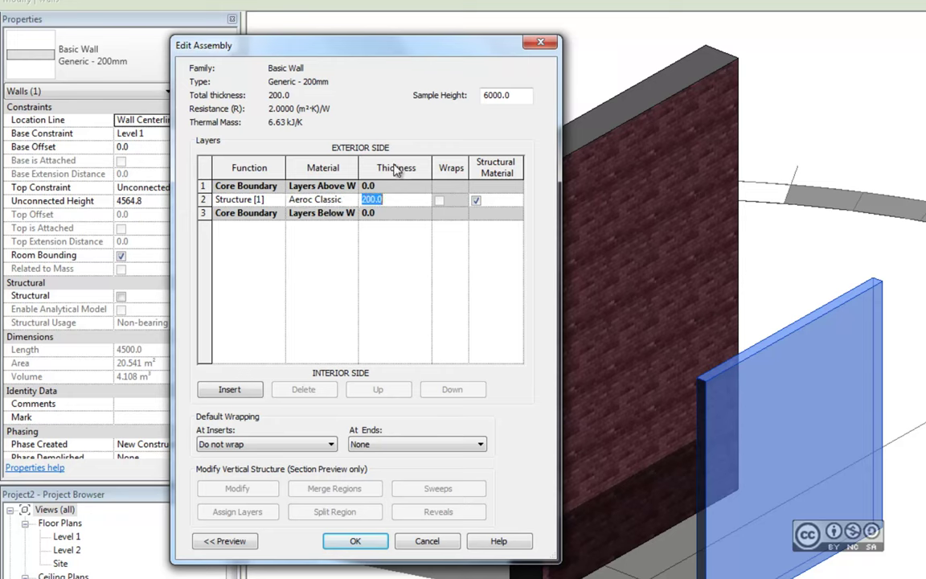
pyautogui.click(400, 198)
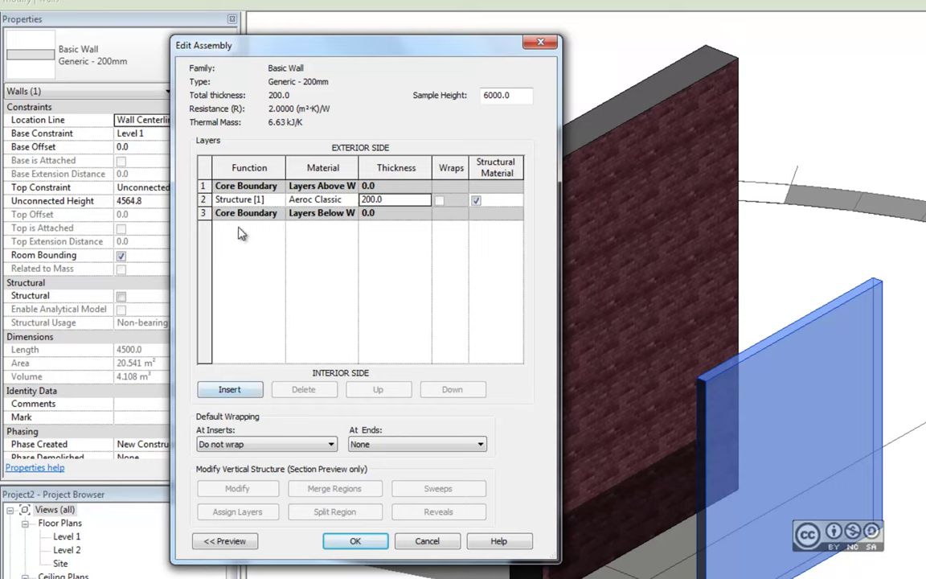
pyautogui.click(238, 199)
pyautogui.click(230, 389)
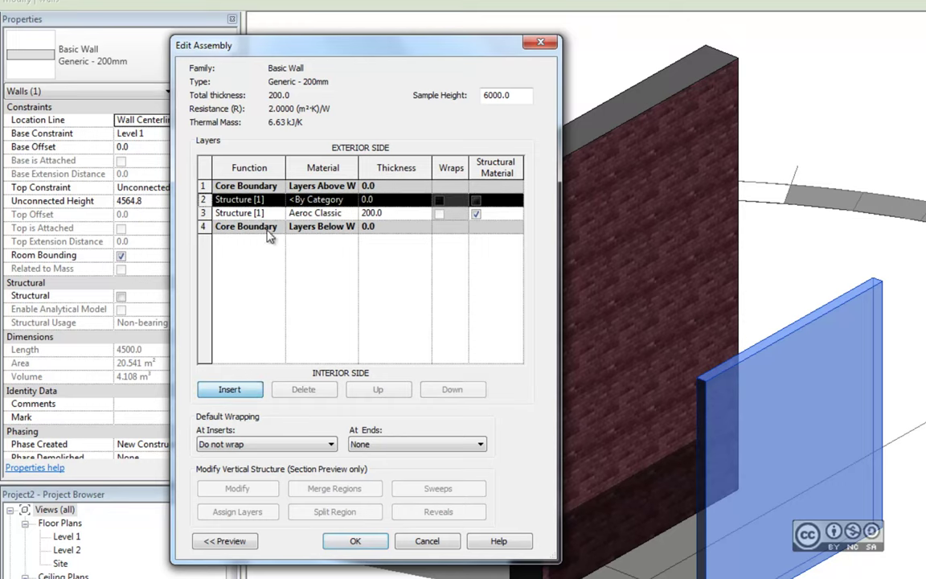
pyautogui.click(377, 390)
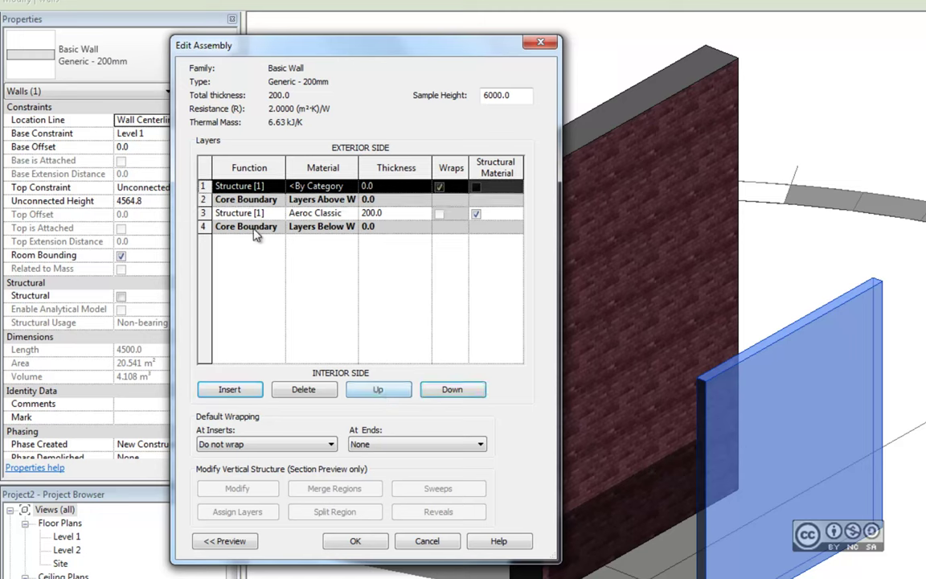
pyautogui.click(225, 185)
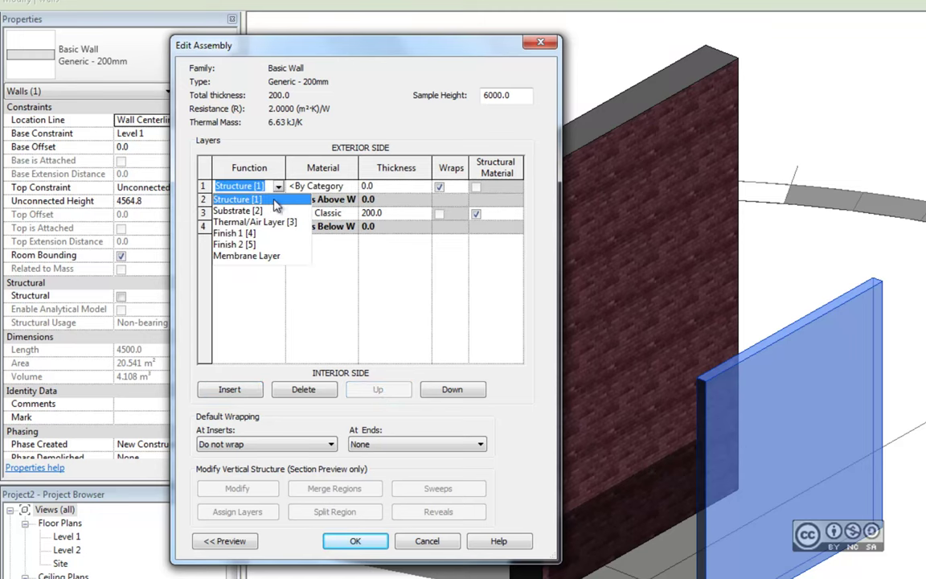
pyautogui.click(230, 211)
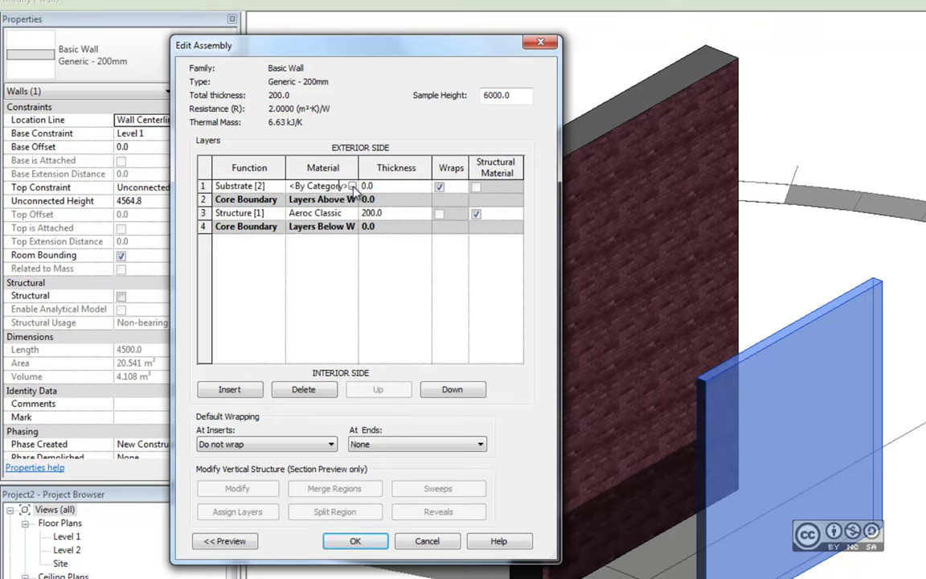
pyautogui.click(343, 188)
pyautogui.click(341, 187)
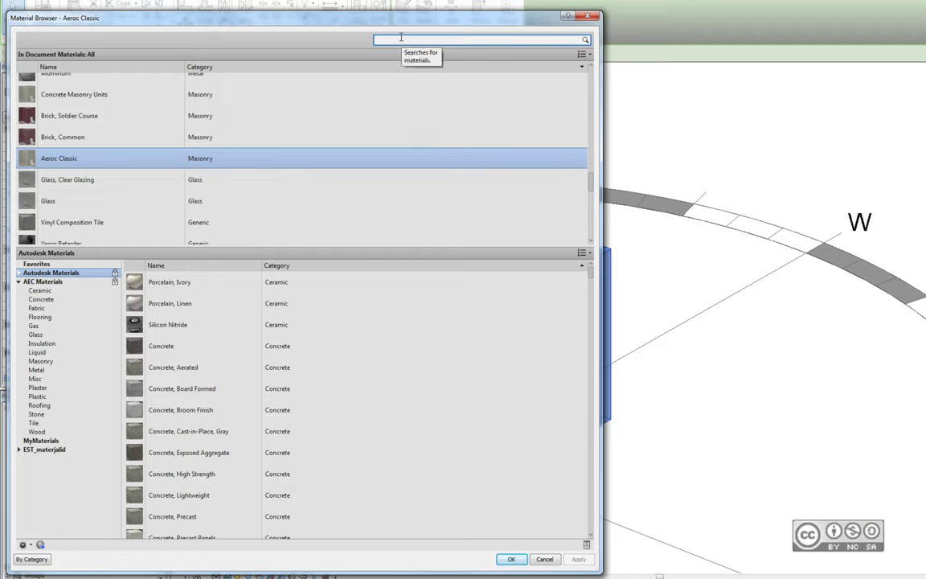
# Search 'EPS 100mm' and assign ESTplast EPS 50 to the Substrate layer
pyautogui.write('EPS ')
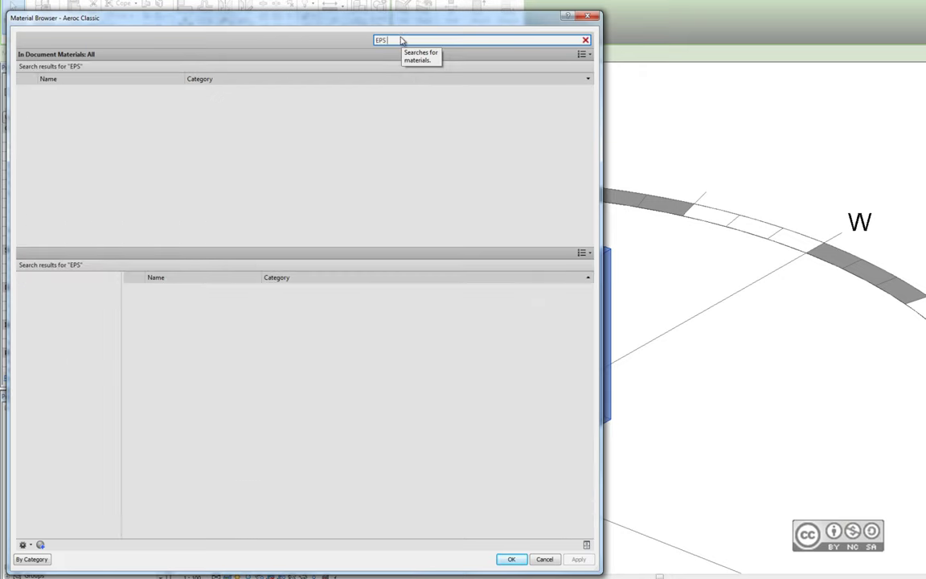
pyautogui.write('200mm')
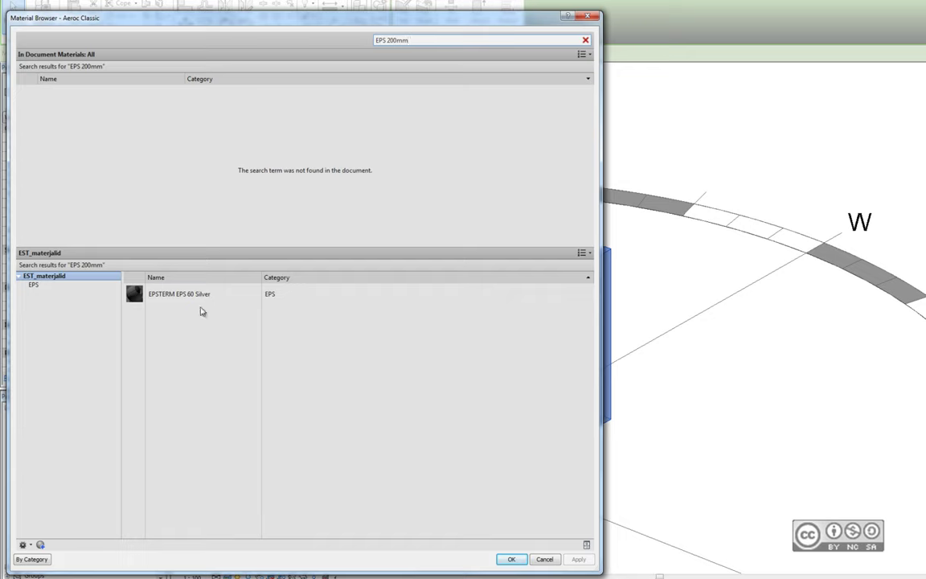
pyautogui.moveTo(187, 294)
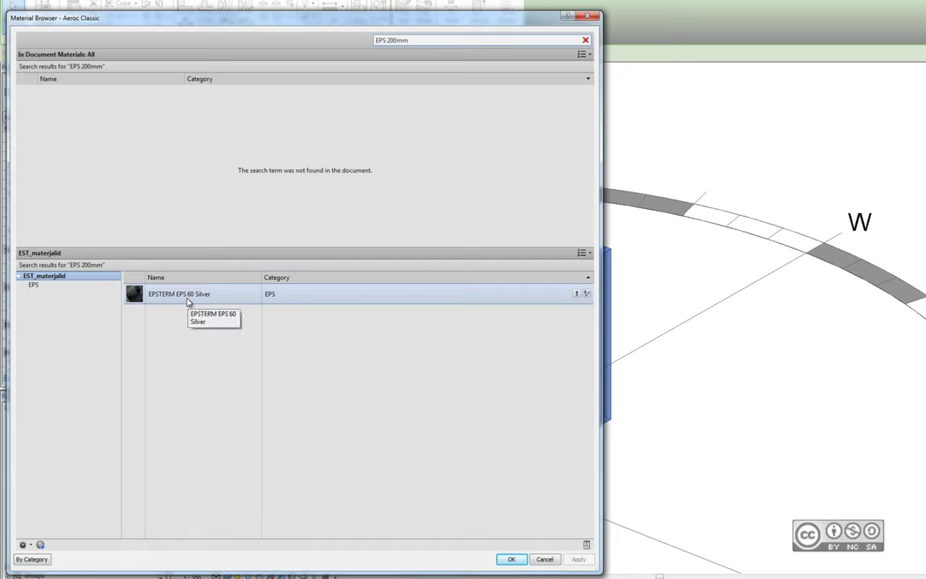
pyautogui.moveTo(387, 40); pyautogui.dragTo(399, 53)
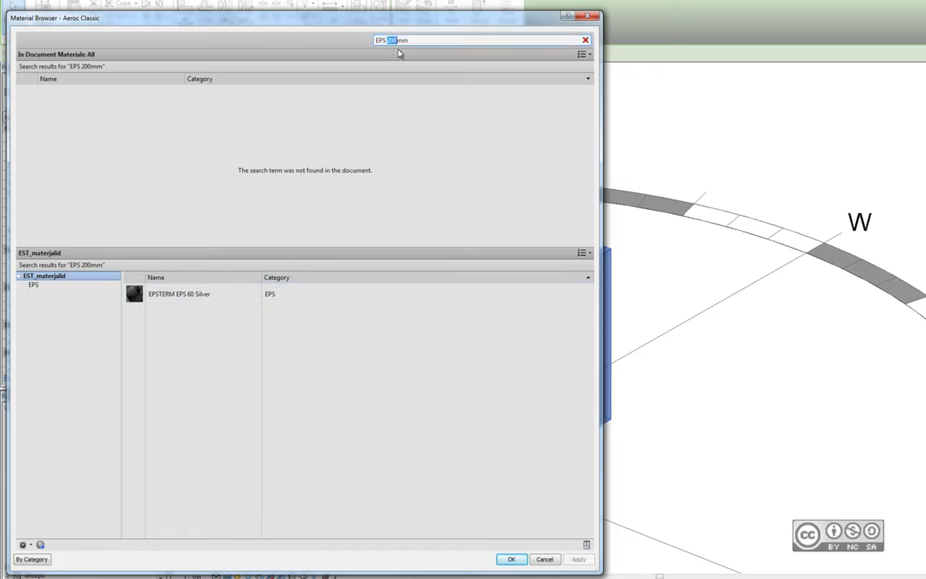
pyautogui.write('100')
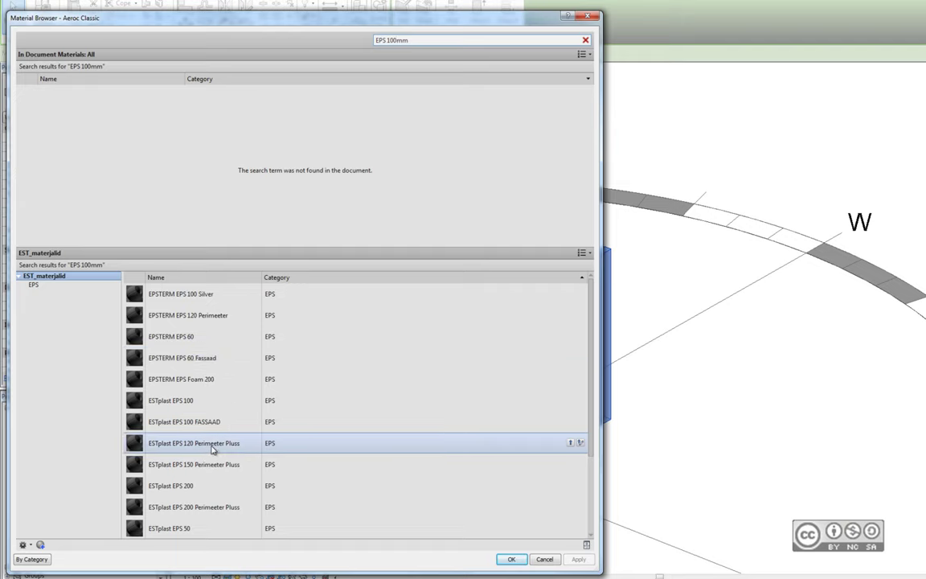
pyautogui.scroll(-1, 177, 473)
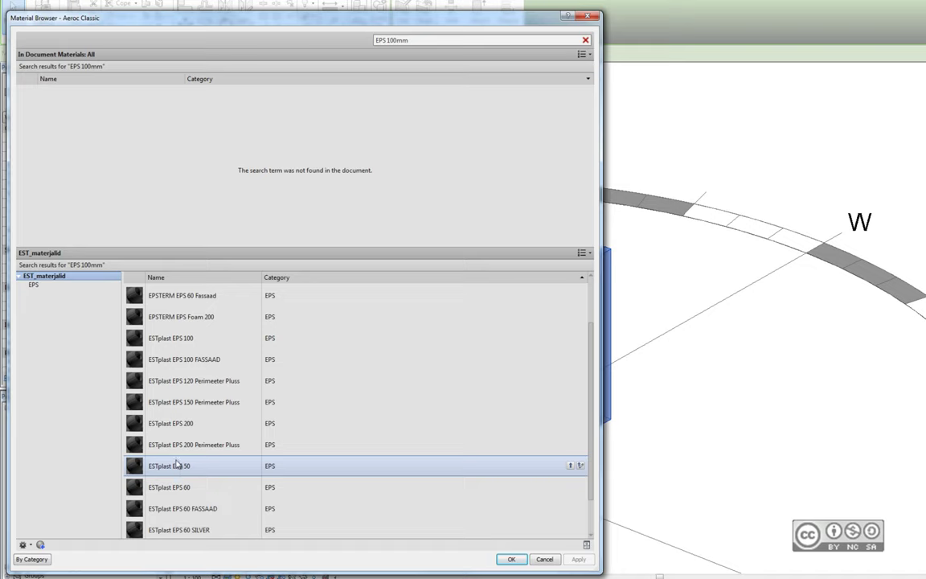
pyautogui.doubleClick(181, 466)
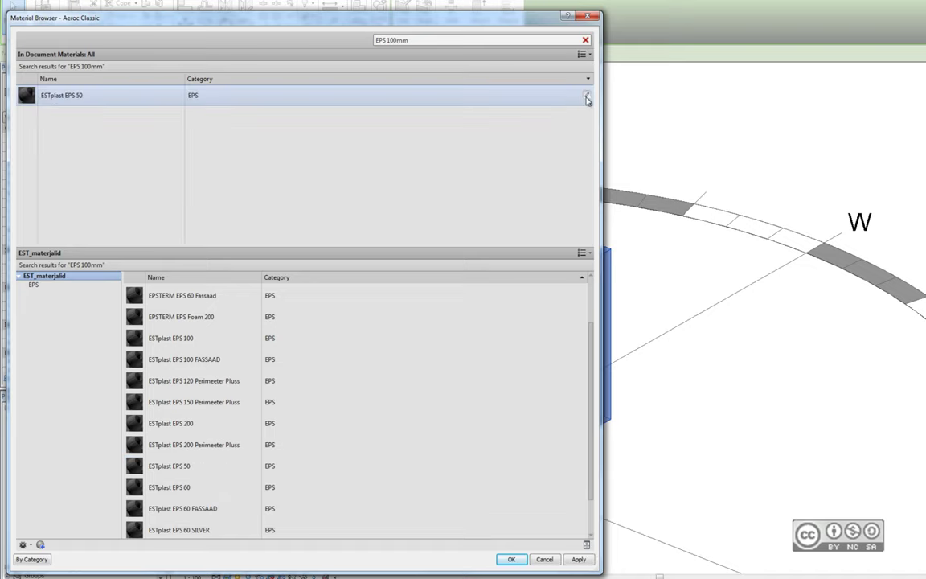
pyautogui.click(587, 97)
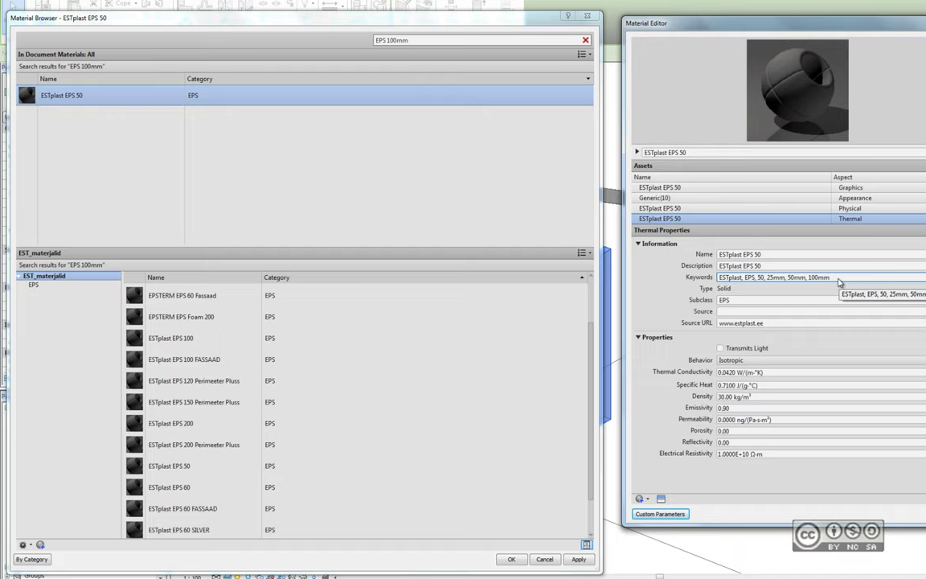
pyautogui.click(492, 456)
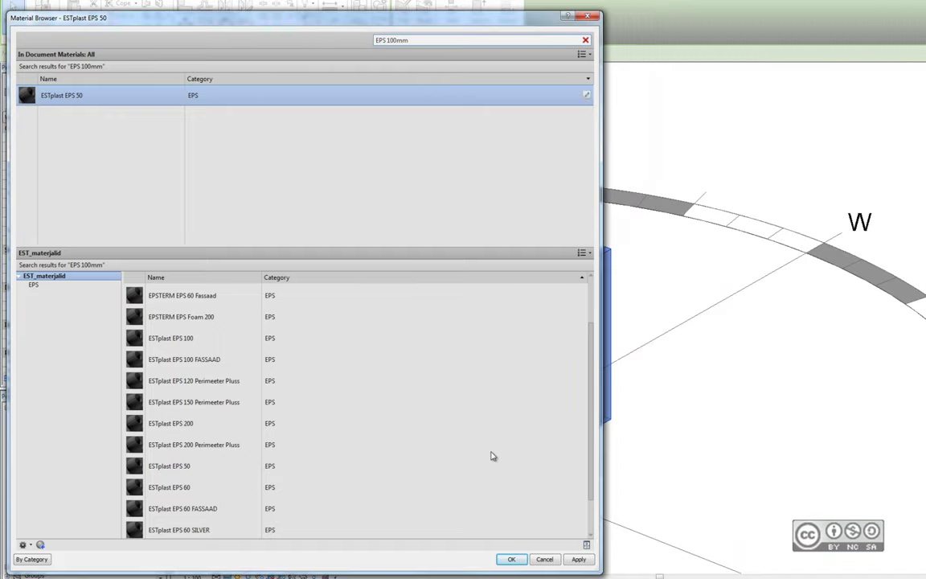
pyautogui.click(511, 560)
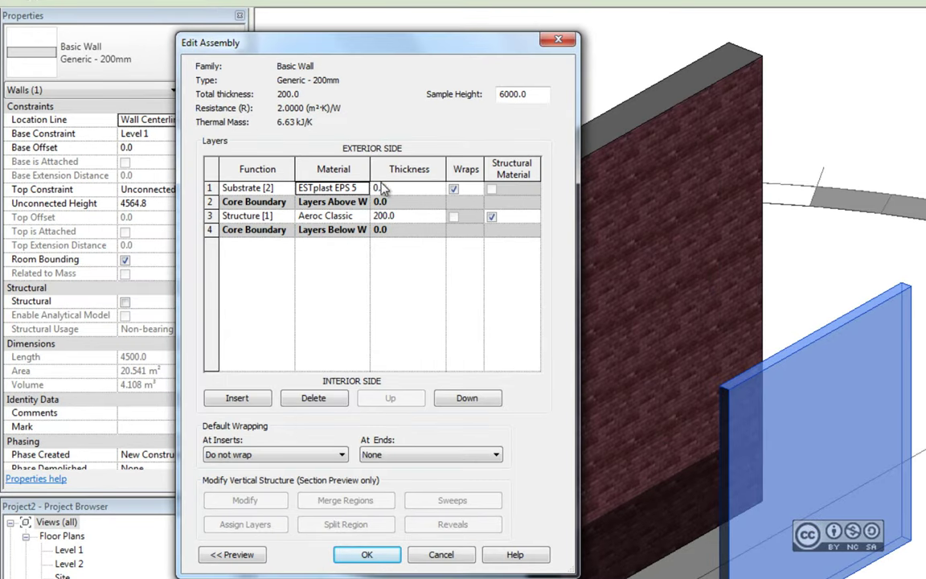
# Make the insulation layer 100 thick (300.0 total, 4.3810 (m²·K)/W) and browse its materials again
pyautogui.click(370, 187)
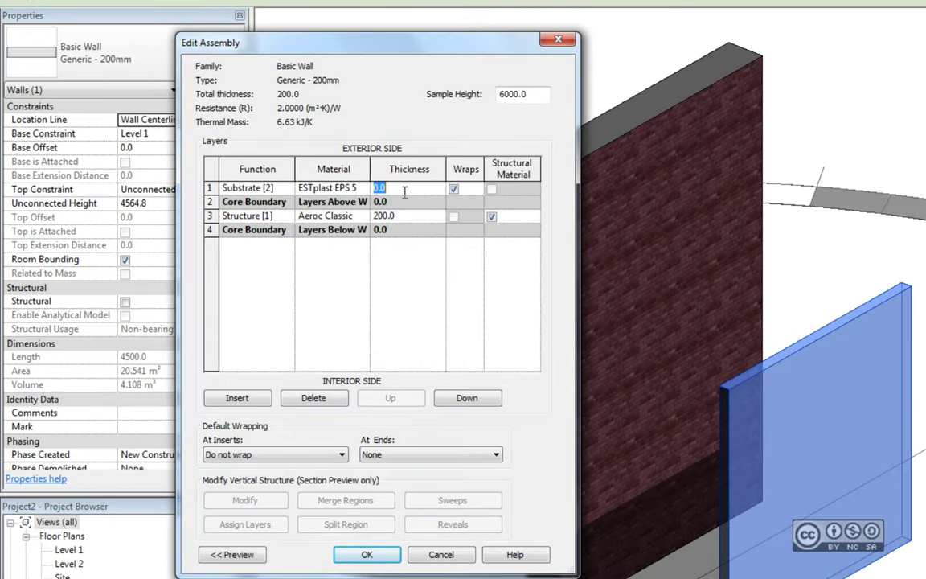
pyautogui.write('100')
pyautogui.click(414, 214)
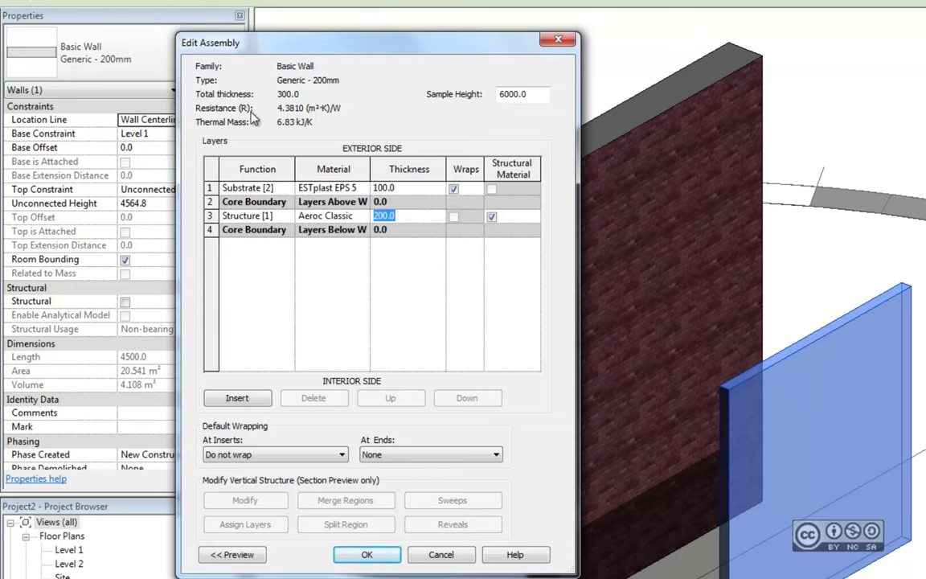
pyautogui.click(362, 189)
pyautogui.click(363, 187)
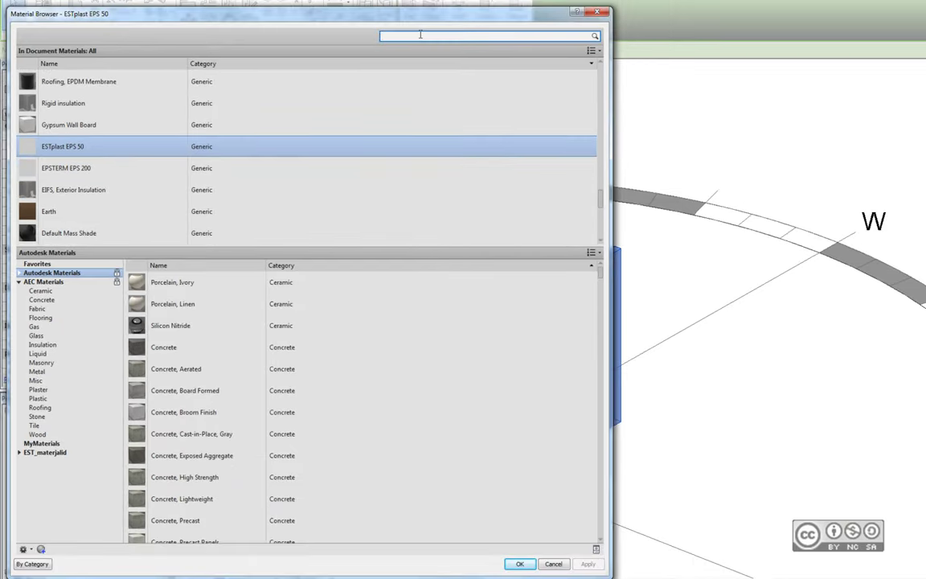
# Search 'EPS silver' and assign EPSTERM EPS 60 Silver to the insulation layer
pyautogui.write('EPS silve')
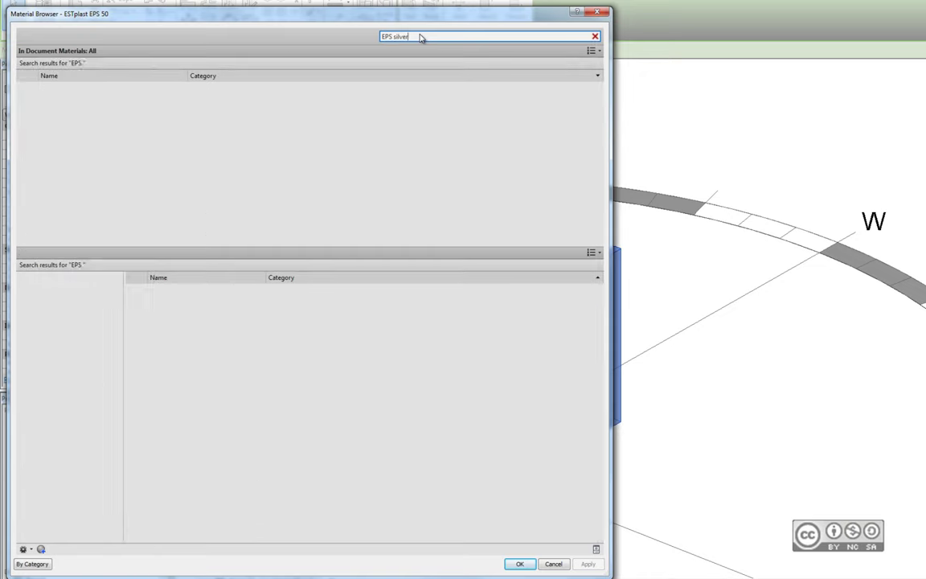
pyautogui.write('r')
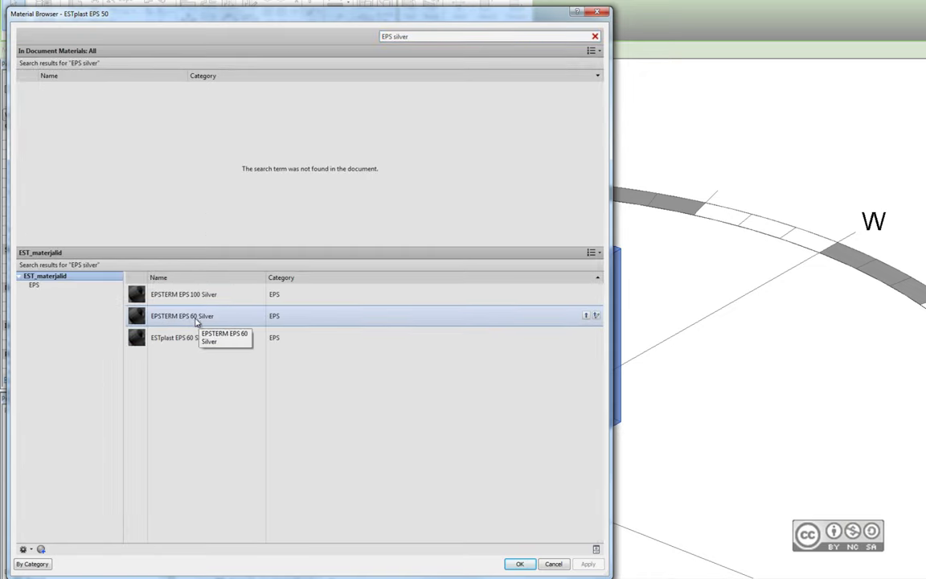
pyautogui.click(165, 315)
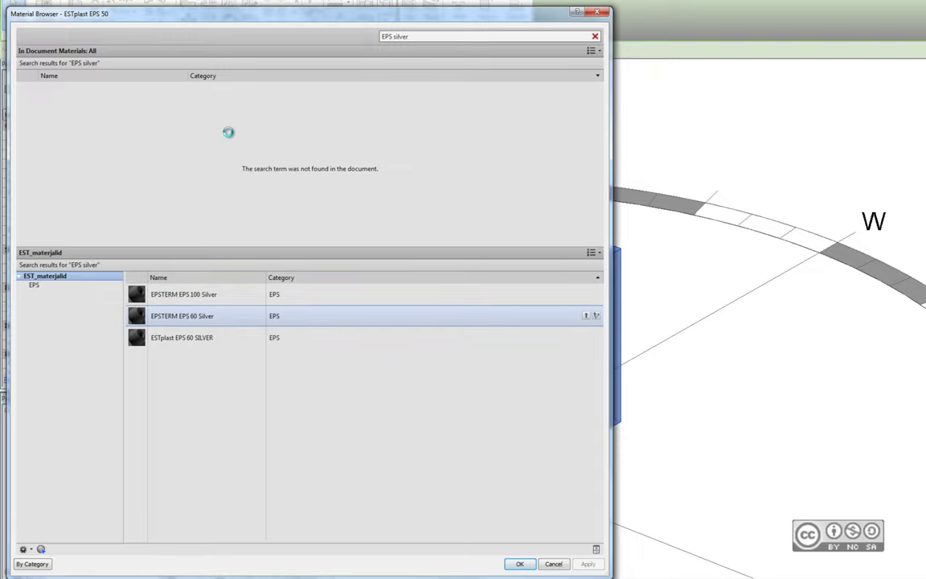
pyautogui.click(519, 564)
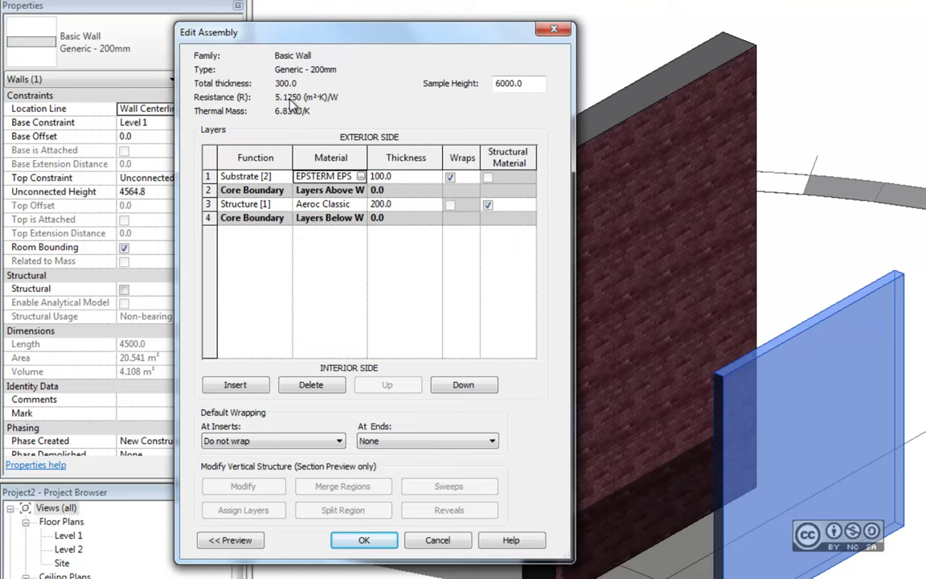
# Accept the new layer structure, check its analytical properties, and apply it, making the wall 300.0 thick
pyautogui.click(364, 542)
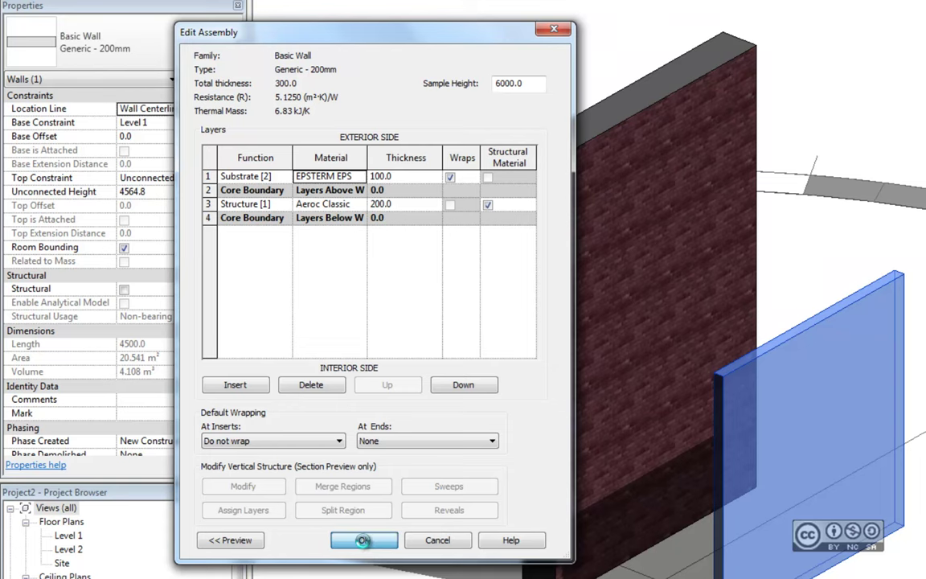
pyautogui.scroll(-5, 353, 476)
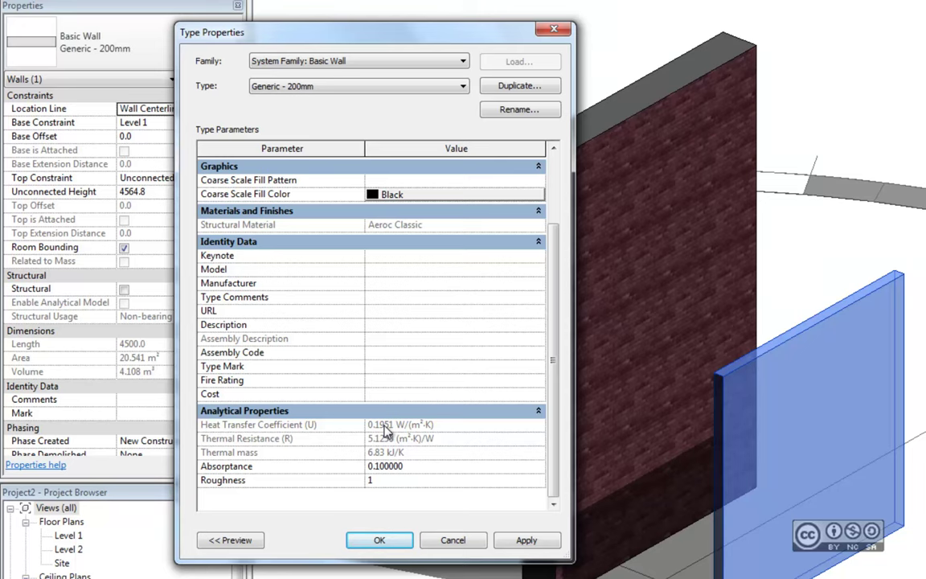
pyautogui.click(552, 171)
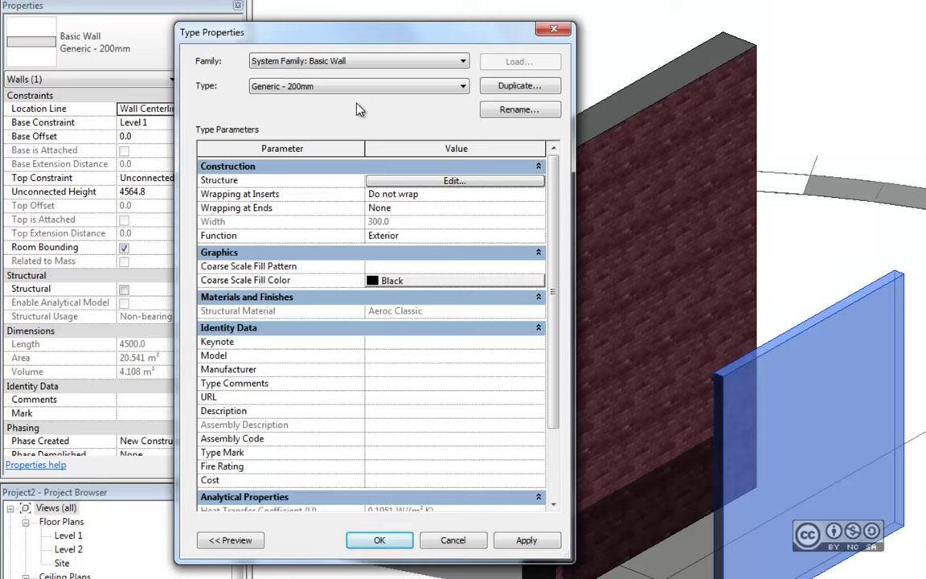
pyautogui.click(380, 540)
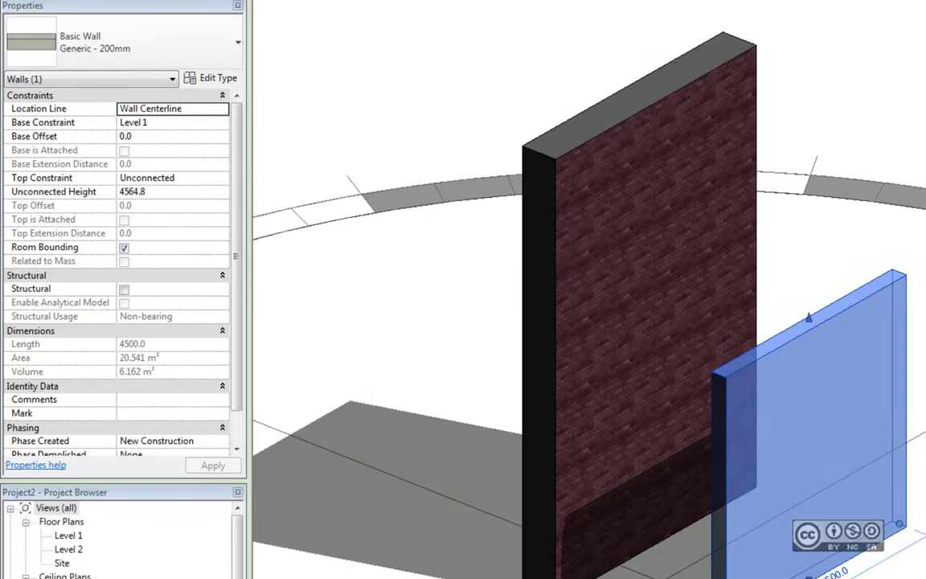
# Deselect the 300.0-thick Aeroc Classic wall with EPS insulation in the 3D view
pyautogui.press('Escape')
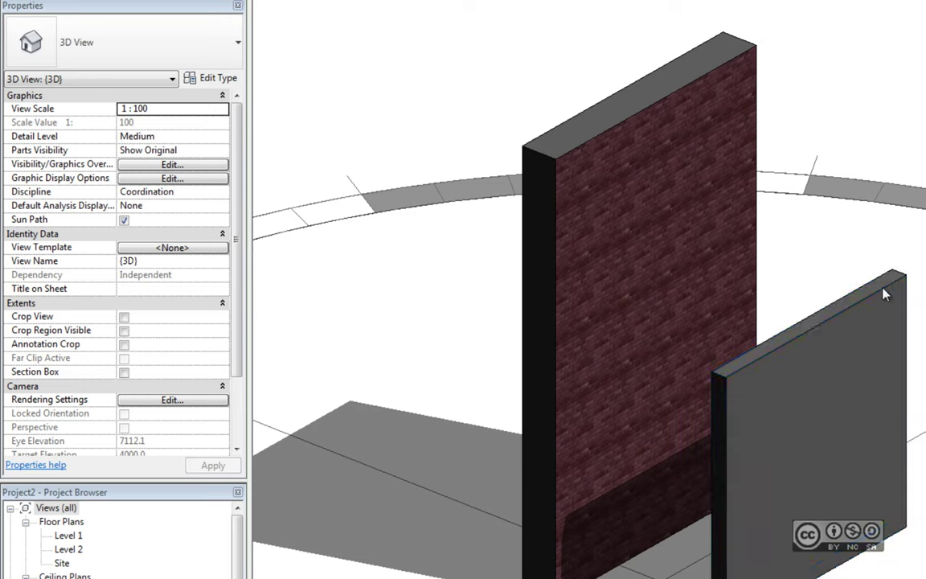